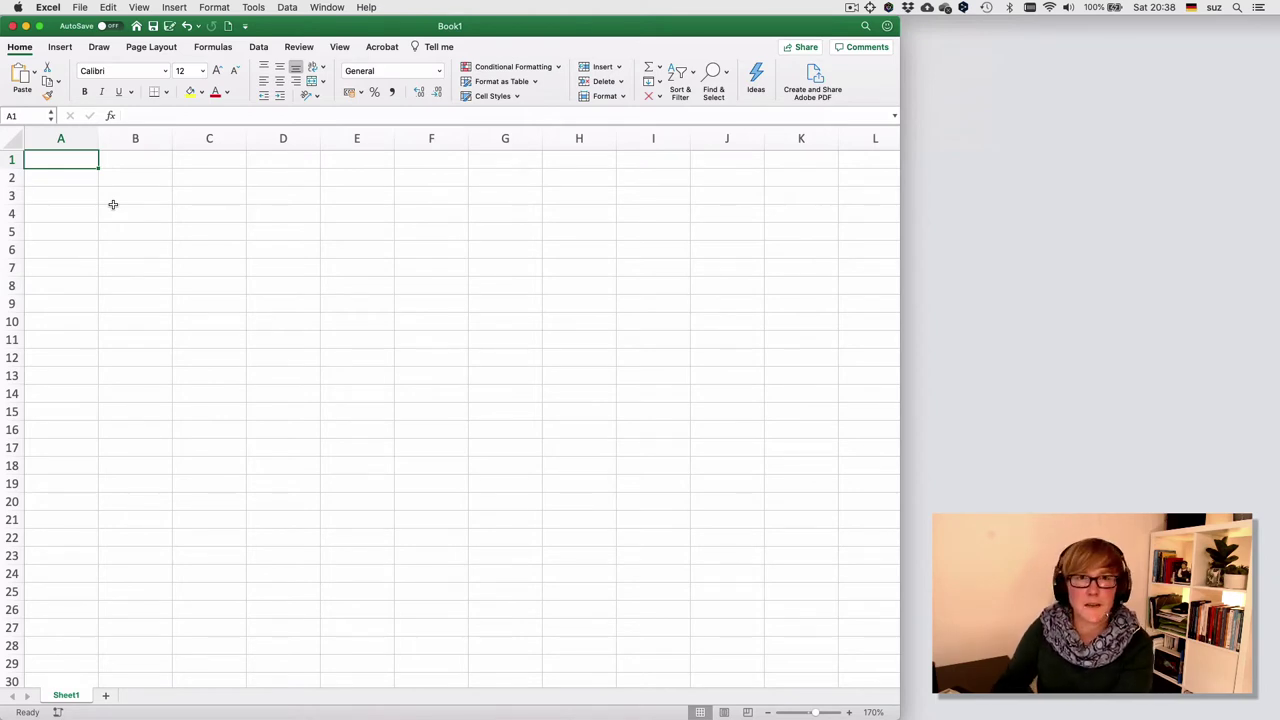
- Select columns A, B, C and rows 1–4 to try out whole-column and row selection
{"action": "left_click", "coordinate": [80, 138]}
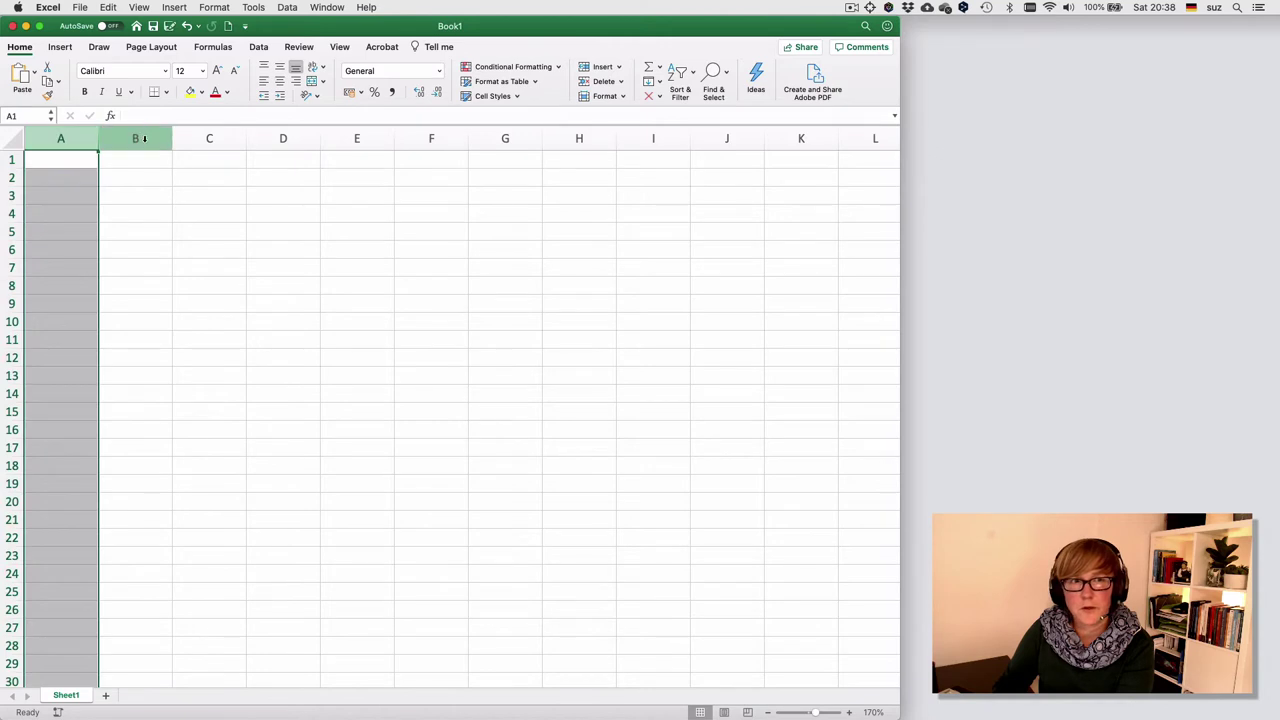
{"action": "left_click", "coordinate": [150, 138]}
{"action": "left_click", "coordinate": [189, 138]}
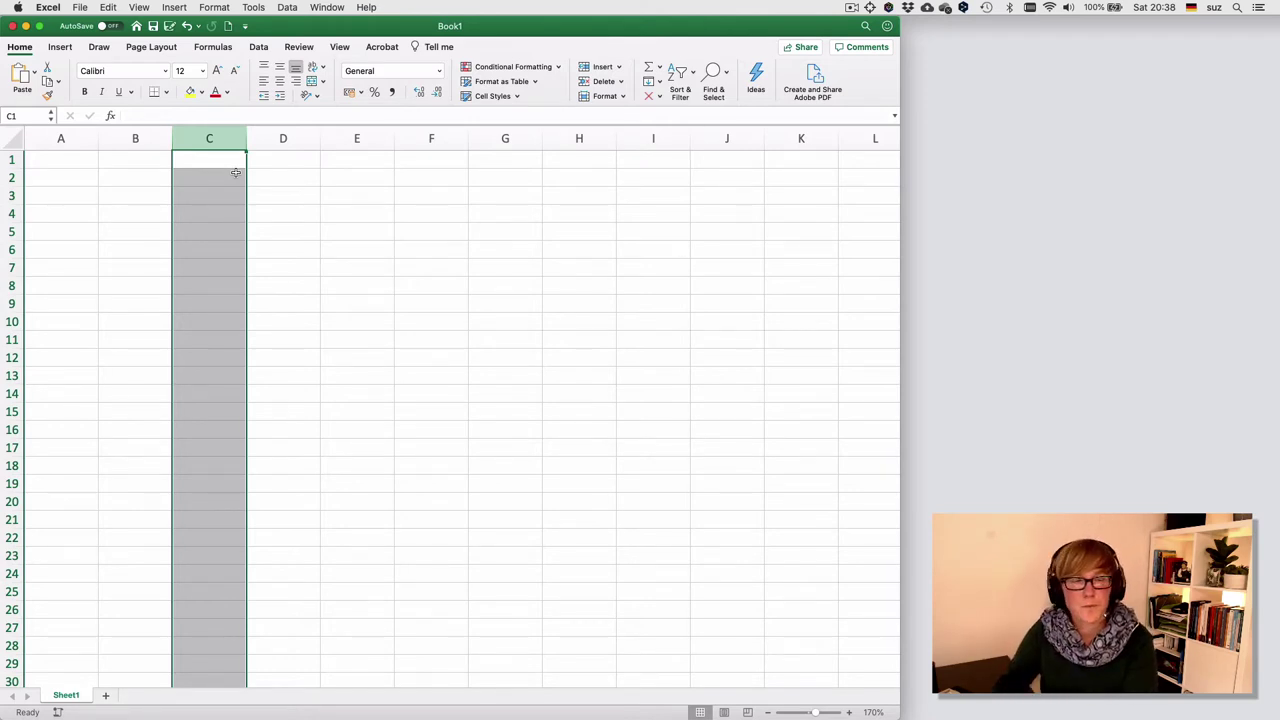
{"action": "left_click", "coordinate": [12, 178]}
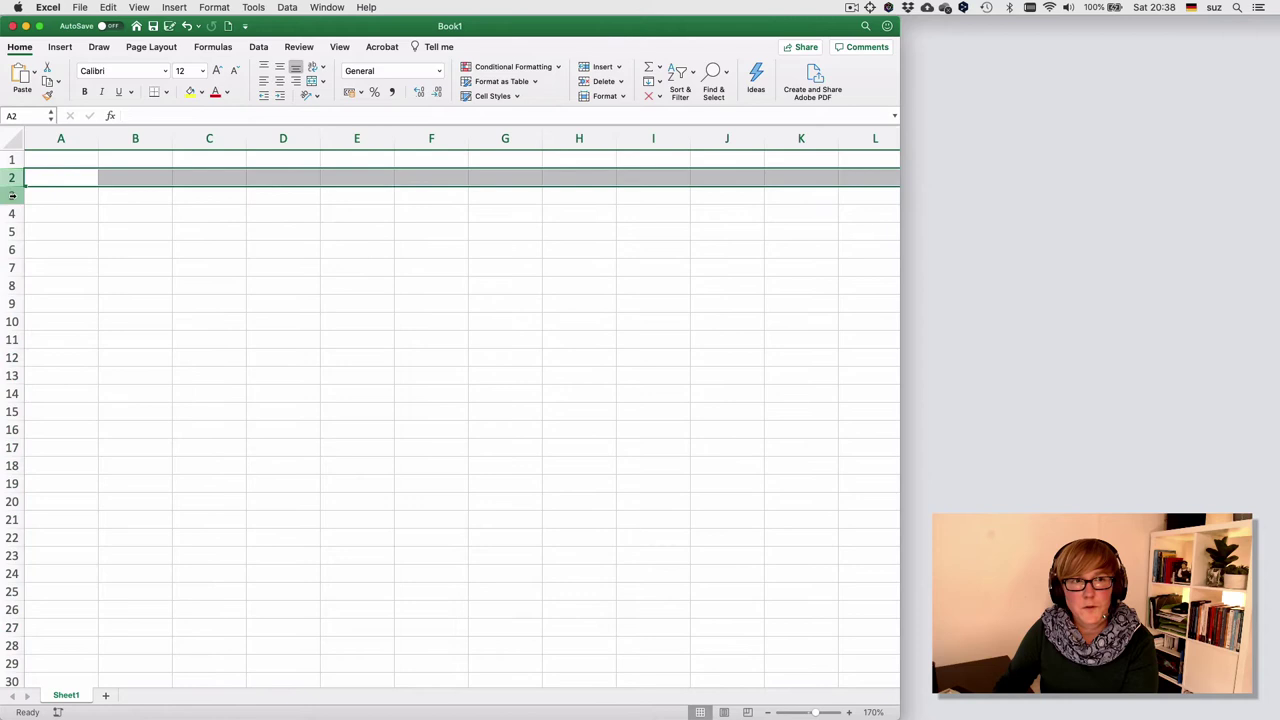
{"action": "left_click", "coordinate": [12, 196]}
{"action": "left_click", "coordinate": [12, 214]}
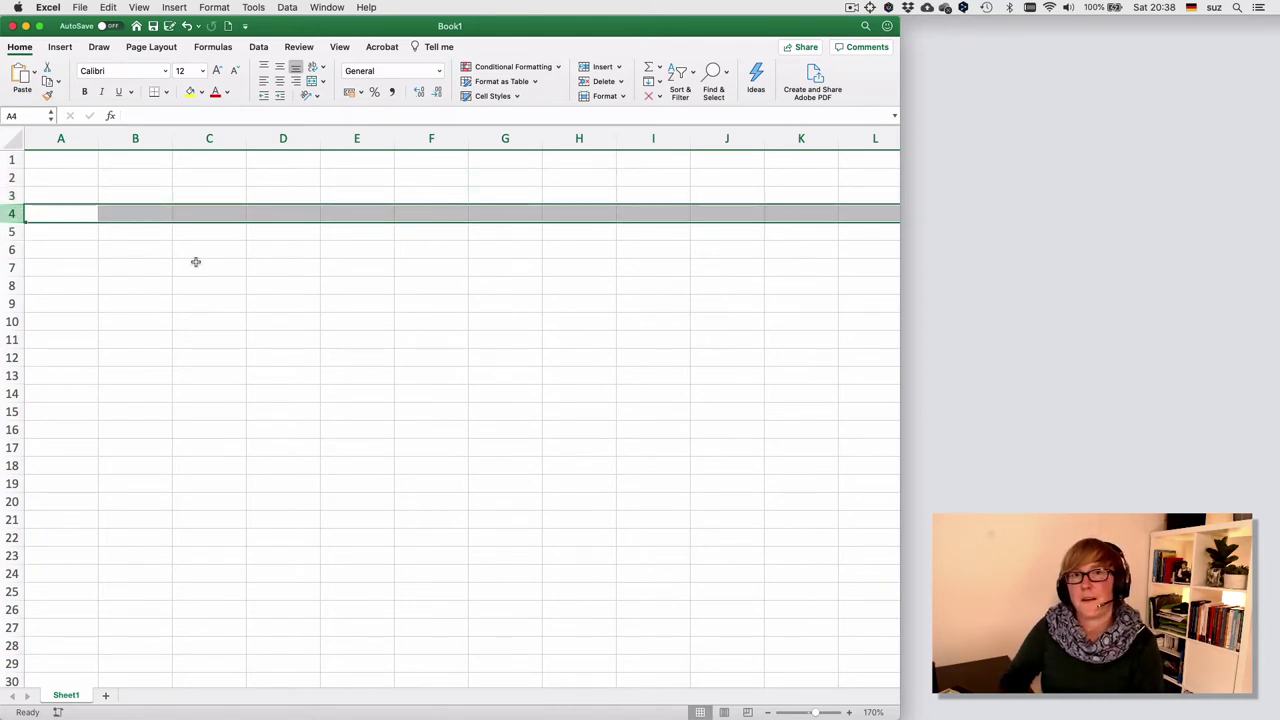
{"action": "left_click", "coordinate": [12, 161]}
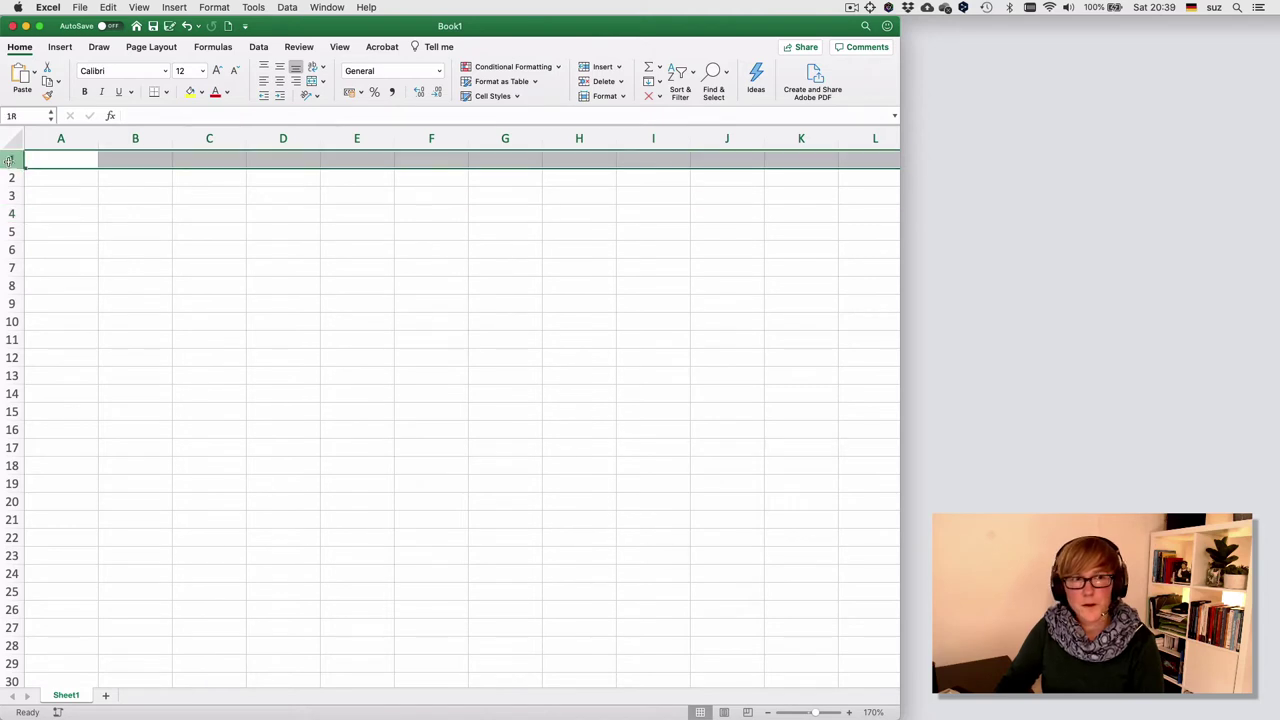
- Enter the Name heading in A1 with Agatha, Bert, Charlie, Deb, Eliza and Fred below it
{"action": "left_click", "coordinate": [72, 165]}
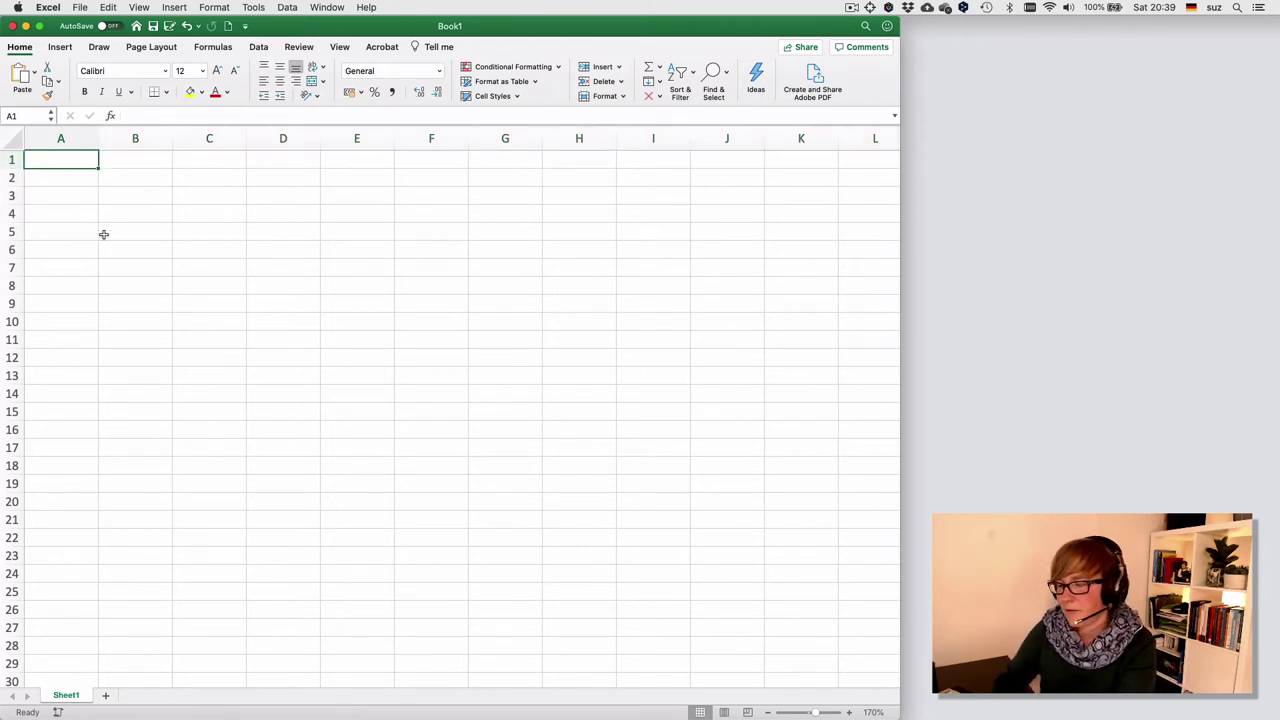
{"action": "type", "text": "Name"}
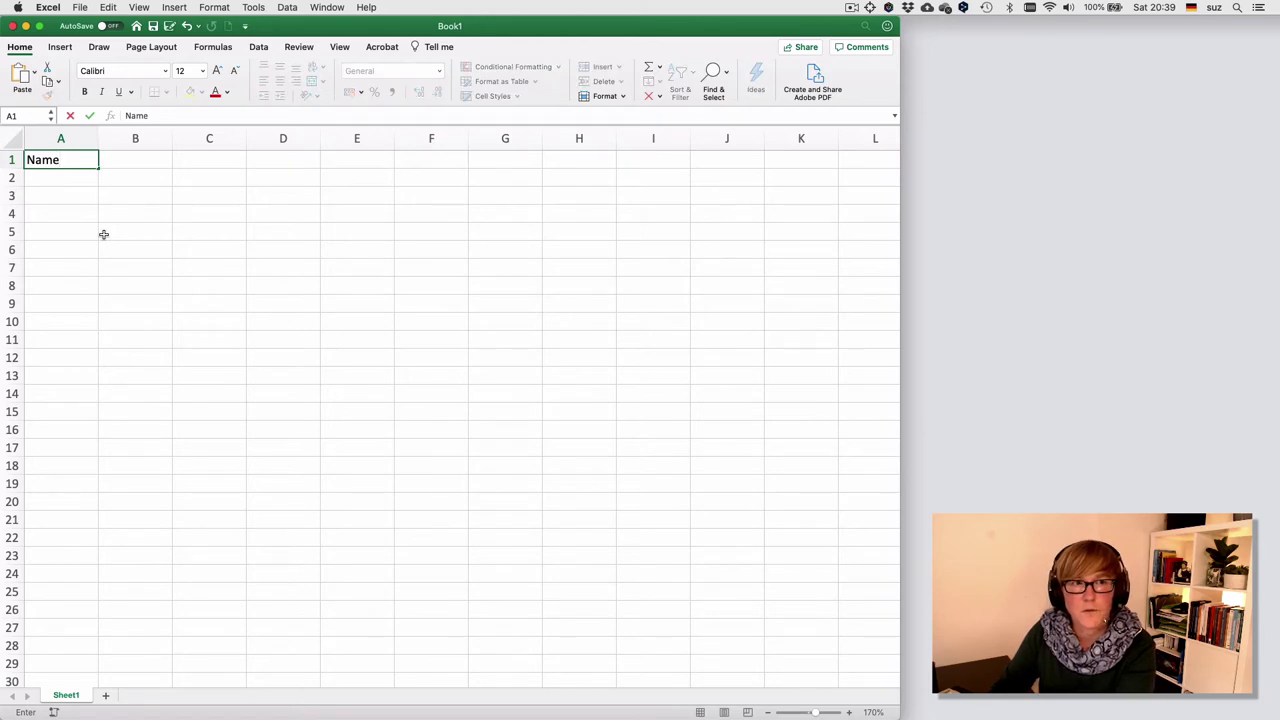
{"action": "key", "text": "Return"}
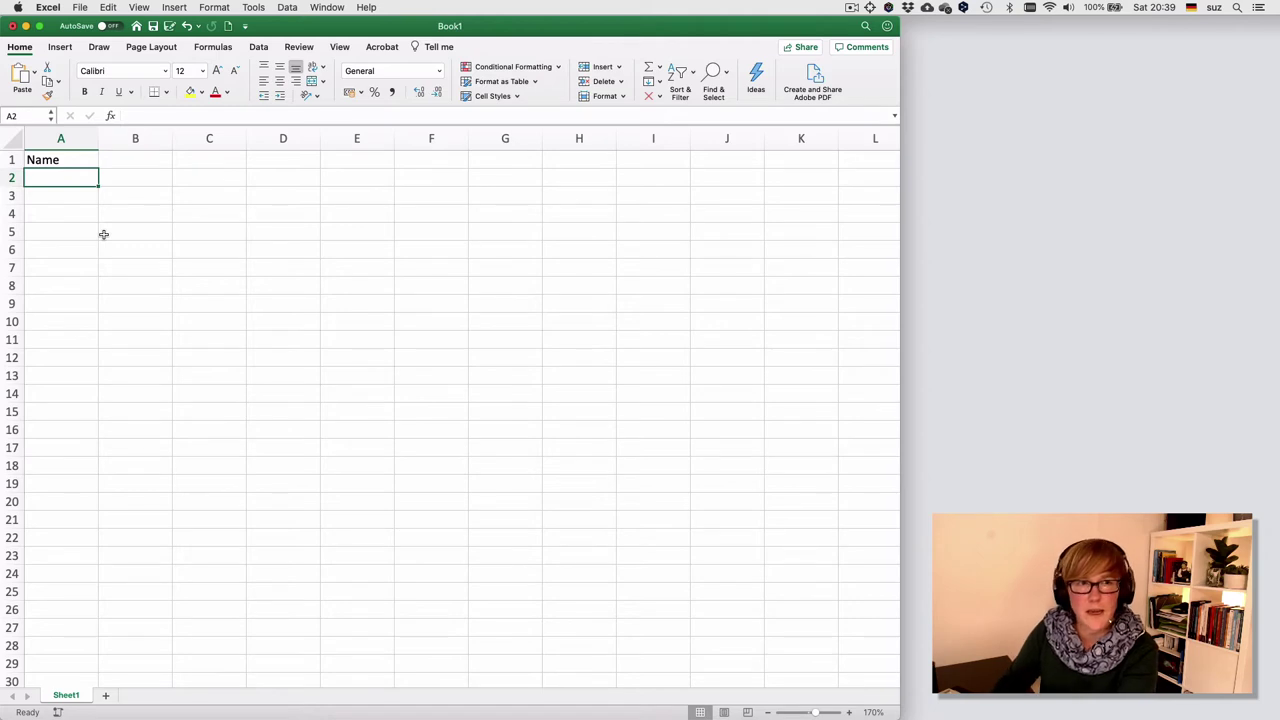
{"action": "left_click_drag", "start_coordinate": [9, 177], "coordinate": [12, 272]}
{"action": "left_click", "coordinate": [75, 228]}
{"action": "left_click", "coordinate": [72, 180]}
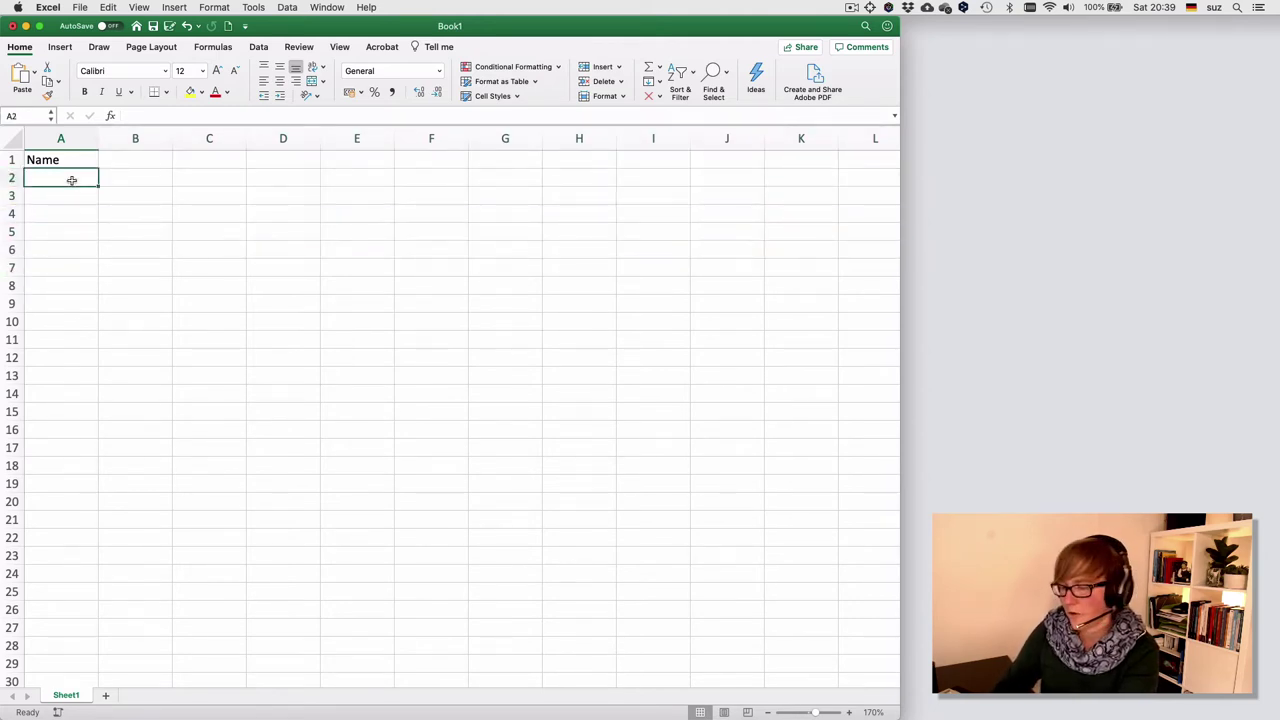
{"action": "type", "text": "Agatha"}
{"action": "key", "text": "Return"}
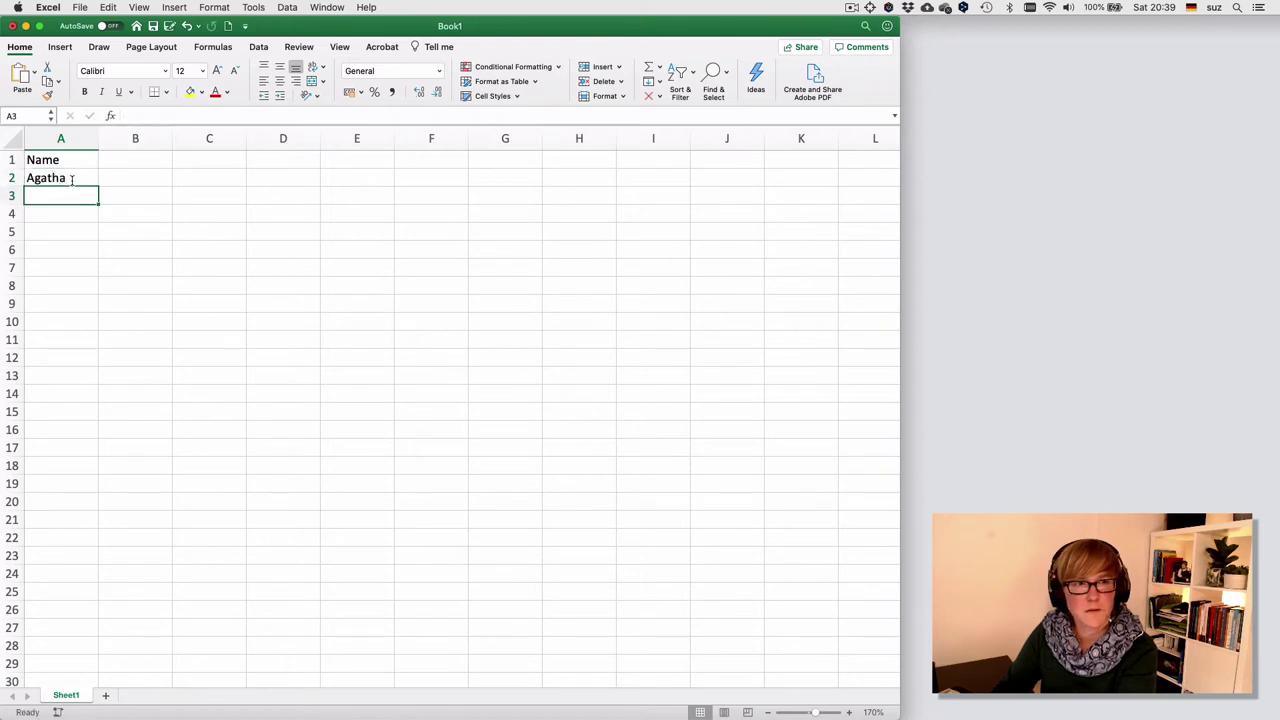
{"action": "type", "text": "Bert"}
{"action": "key", "text": "Return"}
{"action": "type", "text": "Charlie"}
{"action": "key", "text": "Return"}
{"action": "type", "text": "Deb"}
{"action": "key", "text": "Return"}
{"action": "type", "text": "Eliza"}
{"action": "key", "text": "Return"}
{"action": "type", "text": "Fred"}
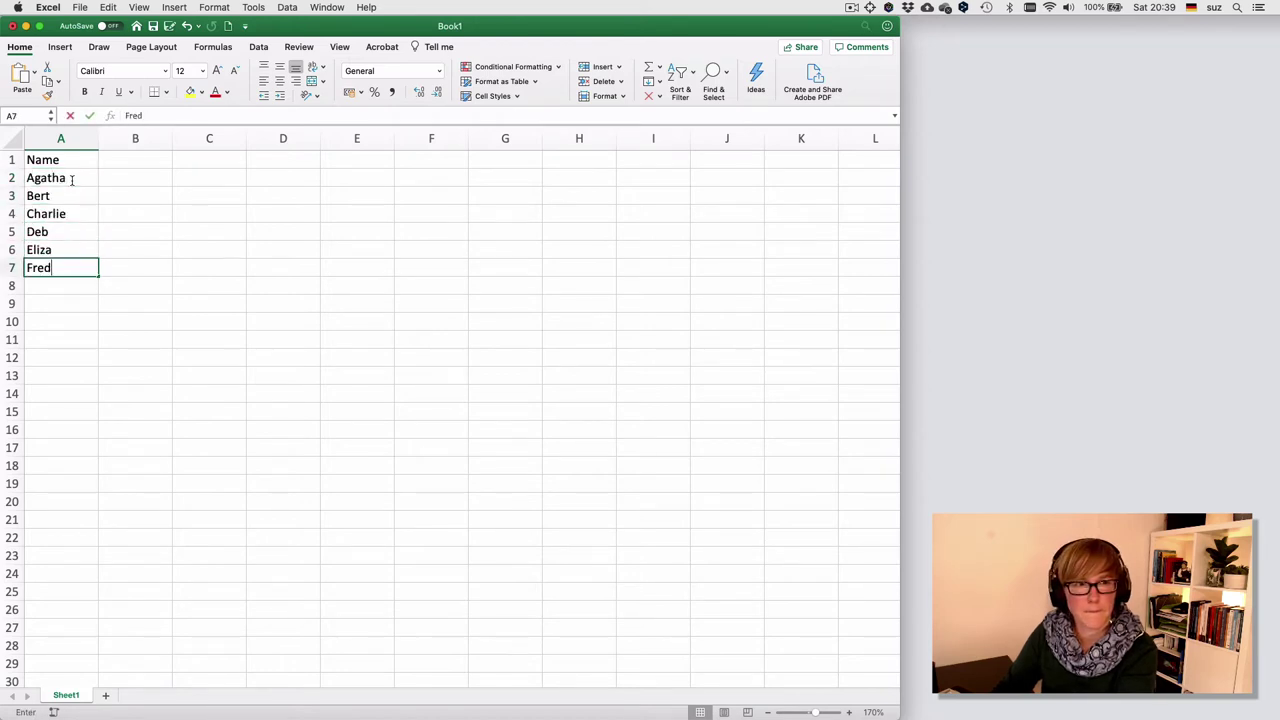
{"action": "key", "text": "Return"}
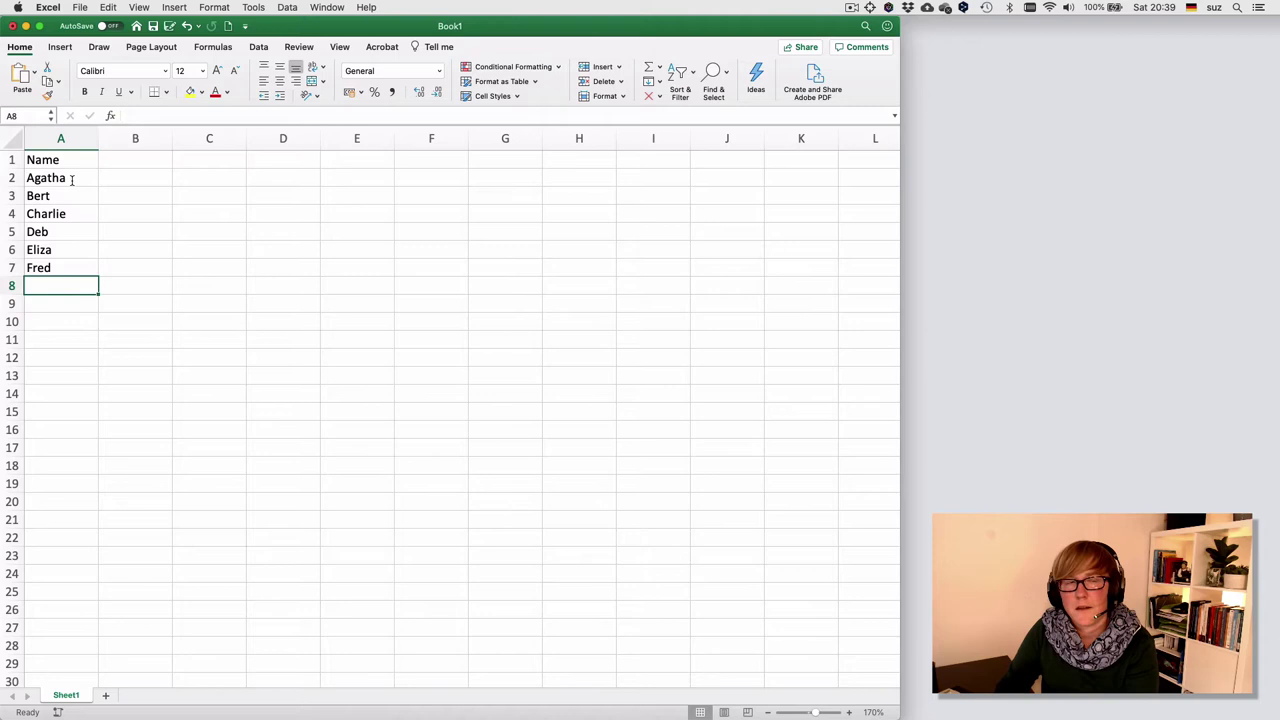
- Add the Age heading in B1 with ages 23, 46, 27, 18, 65 and 26 below it
{"action": "left_click", "coordinate": [56, 164]}
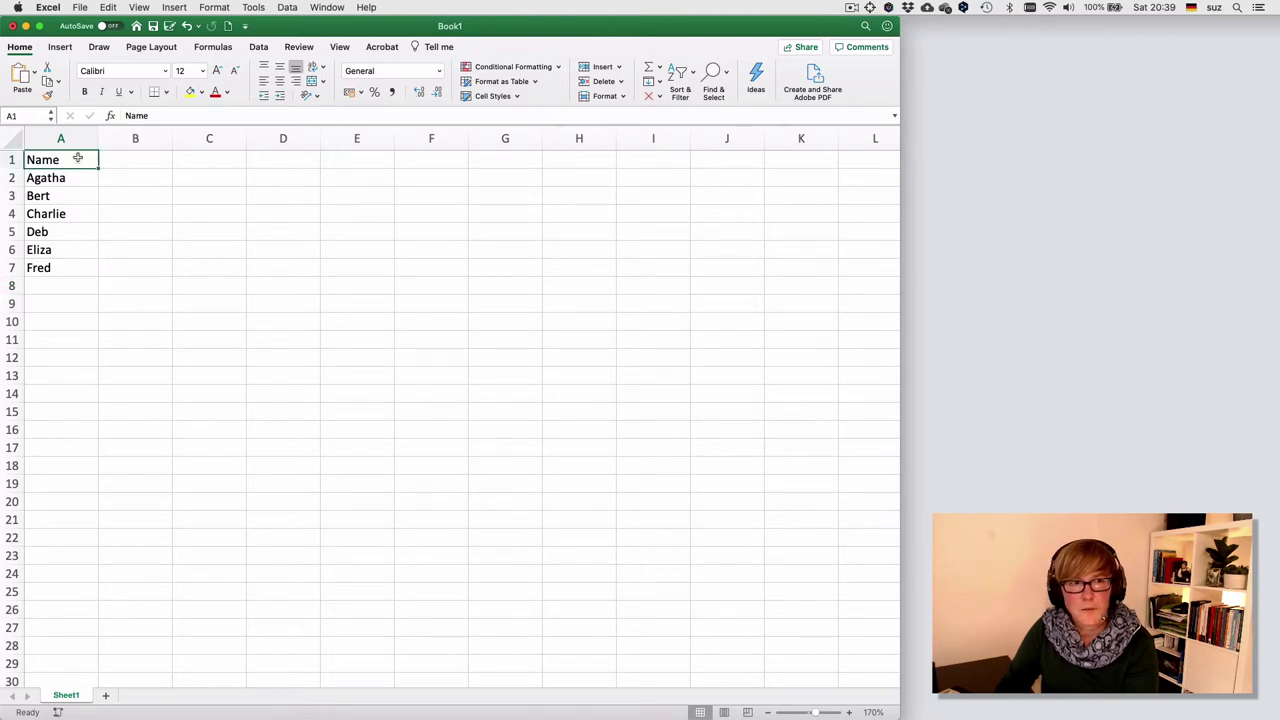
{"action": "left_click", "coordinate": [43, 138]}
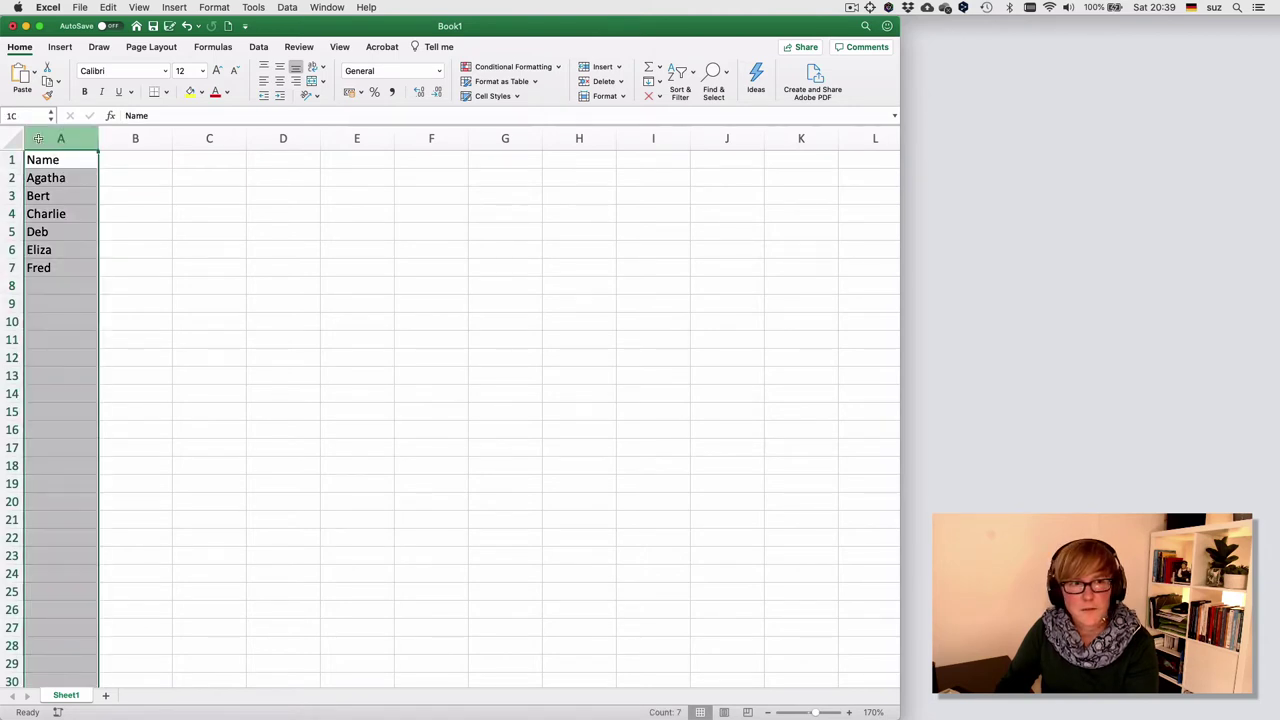
{"action": "left_click", "coordinate": [129, 157]}
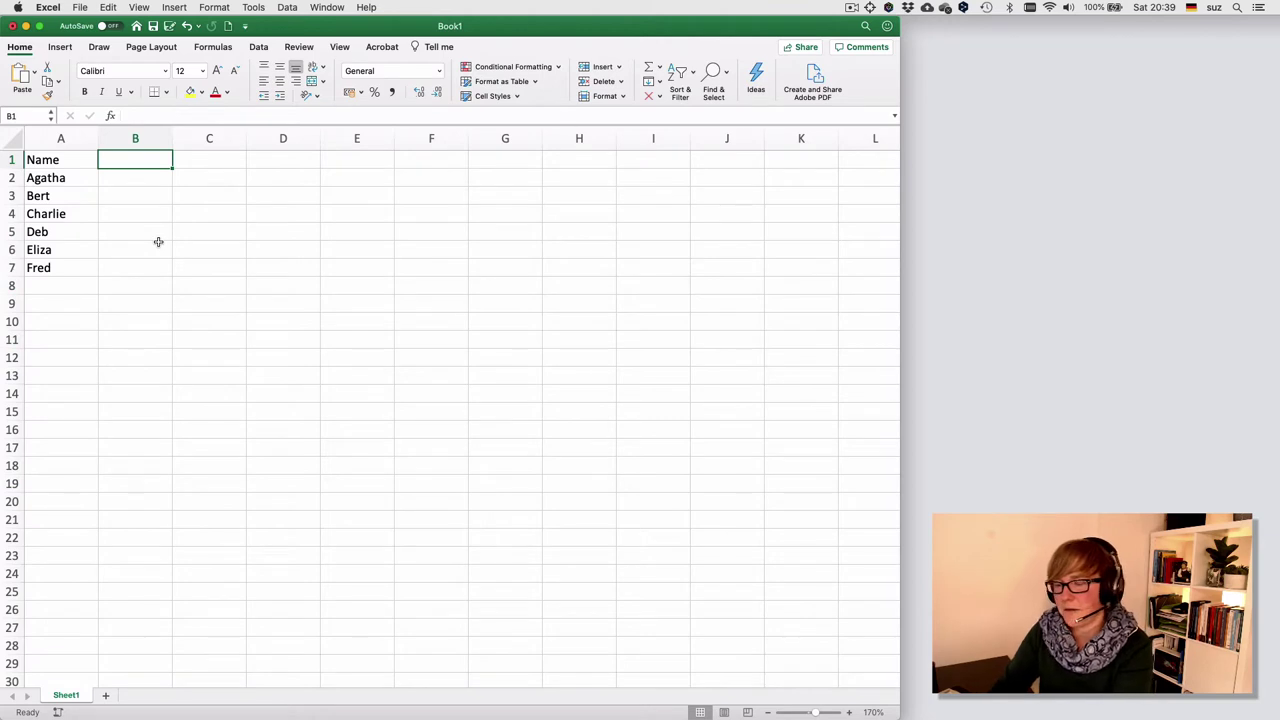
{"action": "type", "text": "Age"}
{"action": "key", "text": "Return"}
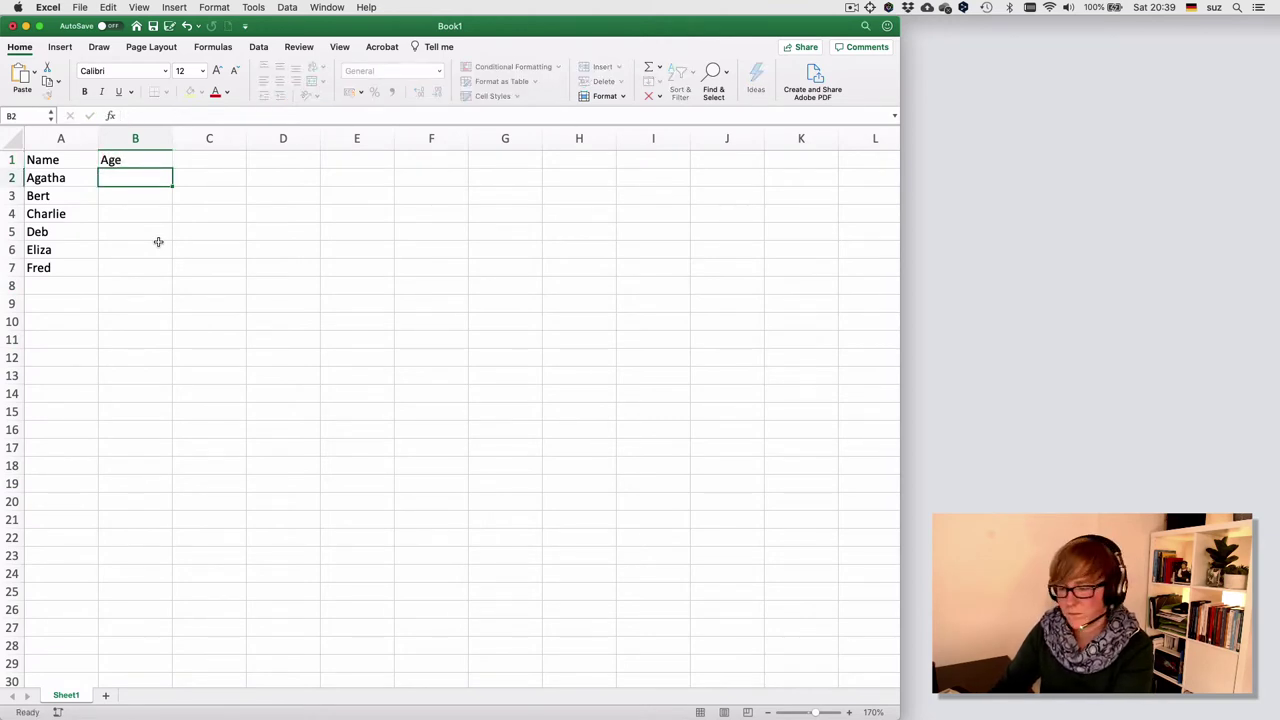
{"action": "type", "text": "23"}
{"action": "key", "text": "Return"}
{"action": "type", "text": "46"}
{"action": "key", "text": "Return"}
{"action": "type", "text": "27"}
{"action": "key", "text": "Return"}
{"action": "type", "text": "18"}
{"action": "key", "text": "Return"}
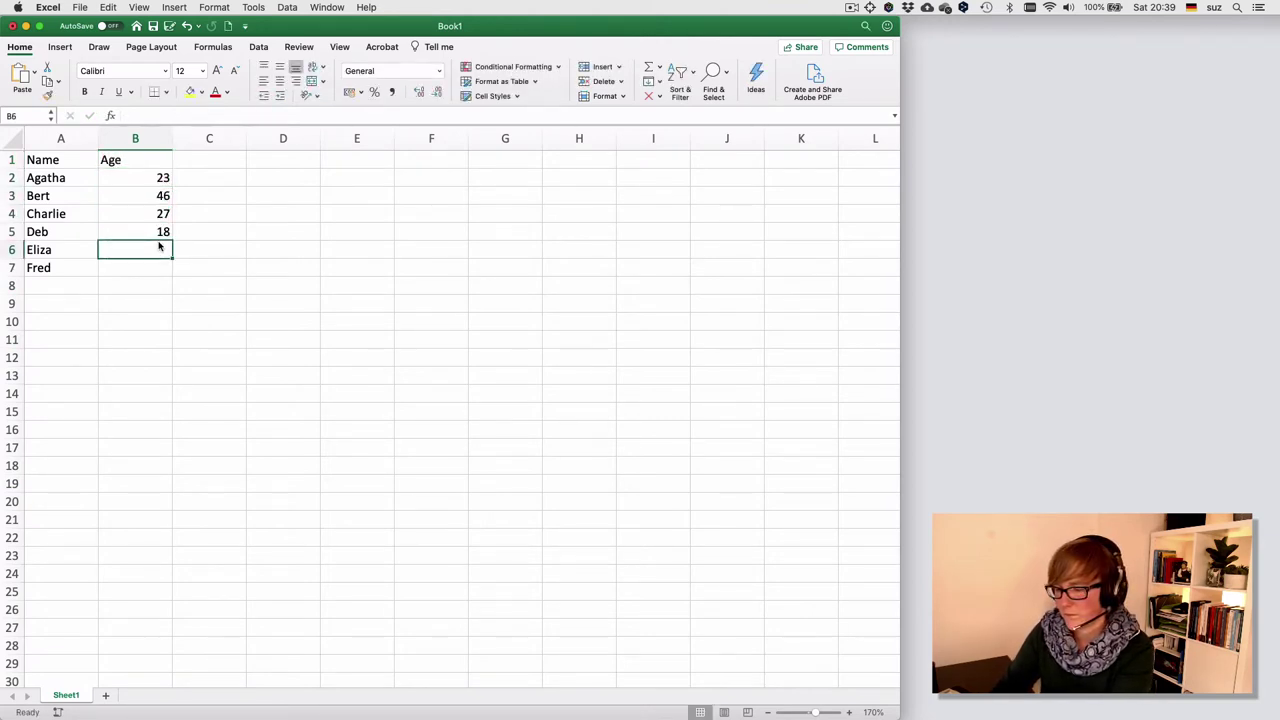
{"action": "type", "text": "65"}
{"action": "key", "text": "Return"}
{"action": "type", "text": "26"}
{"action": "key", "text": "Return"}
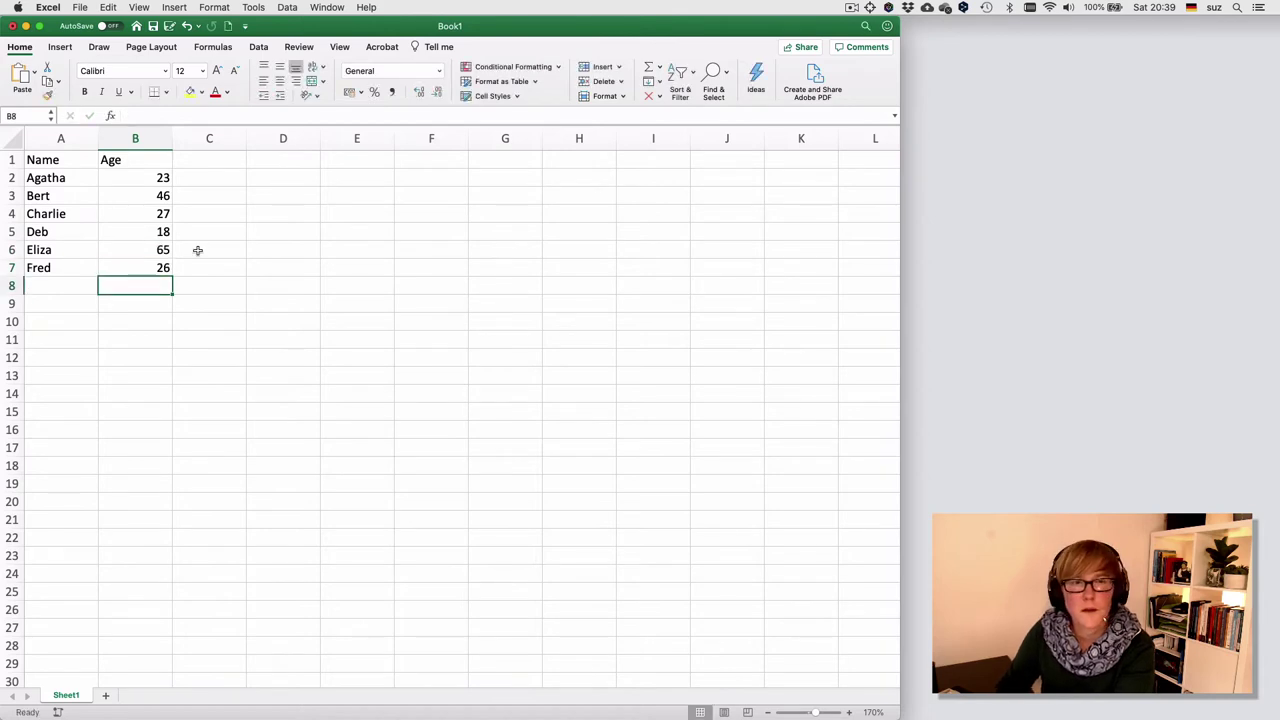
{"action": "left_click", "coordinate": [69, 176]}
{"action": "left_click_drag", "start_coordinate": [69, 176], "coordinate": [64, 270]}
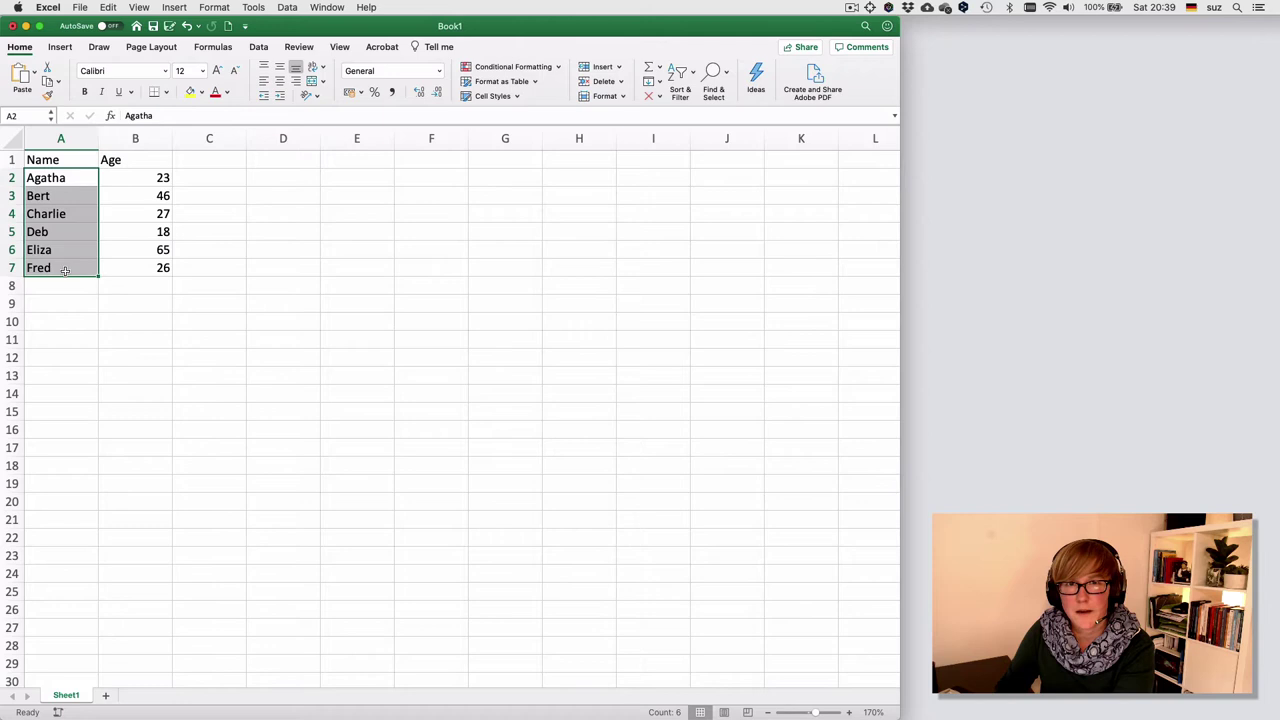
{"action": "left_click_drag", "start_coordinate": [139, 180], "coordinate": [134, 266]}
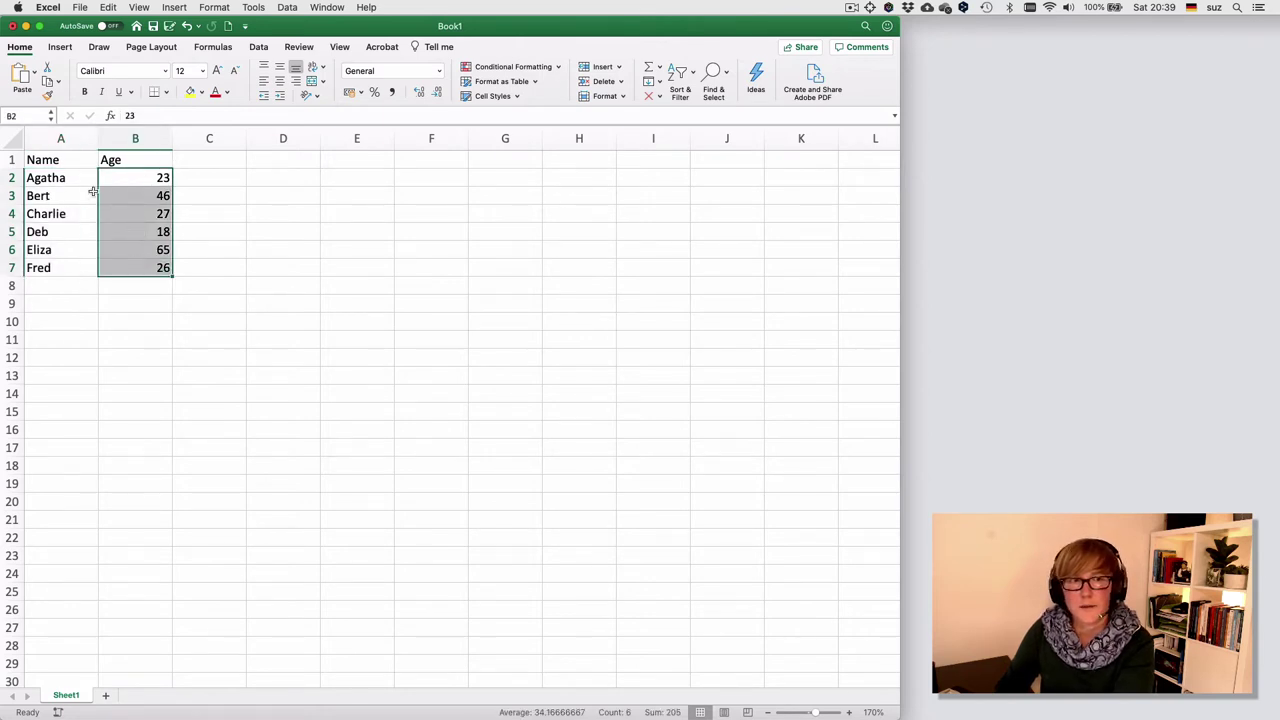
{"action": "left_click_drag", "start_coordinate": [62, 178], "coordinate": [64, 262]}
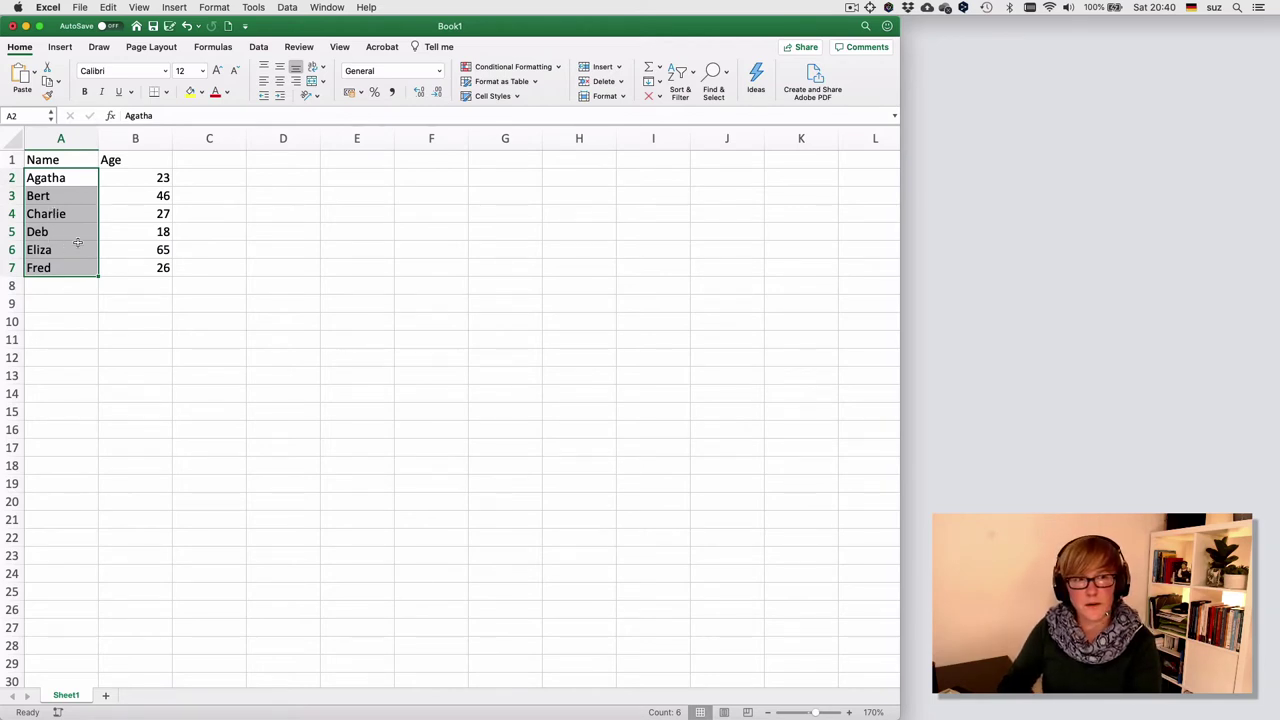
{"action": "left_click_drag", "start_coordinate": [122, 176], "coordinate": [130, 268]}
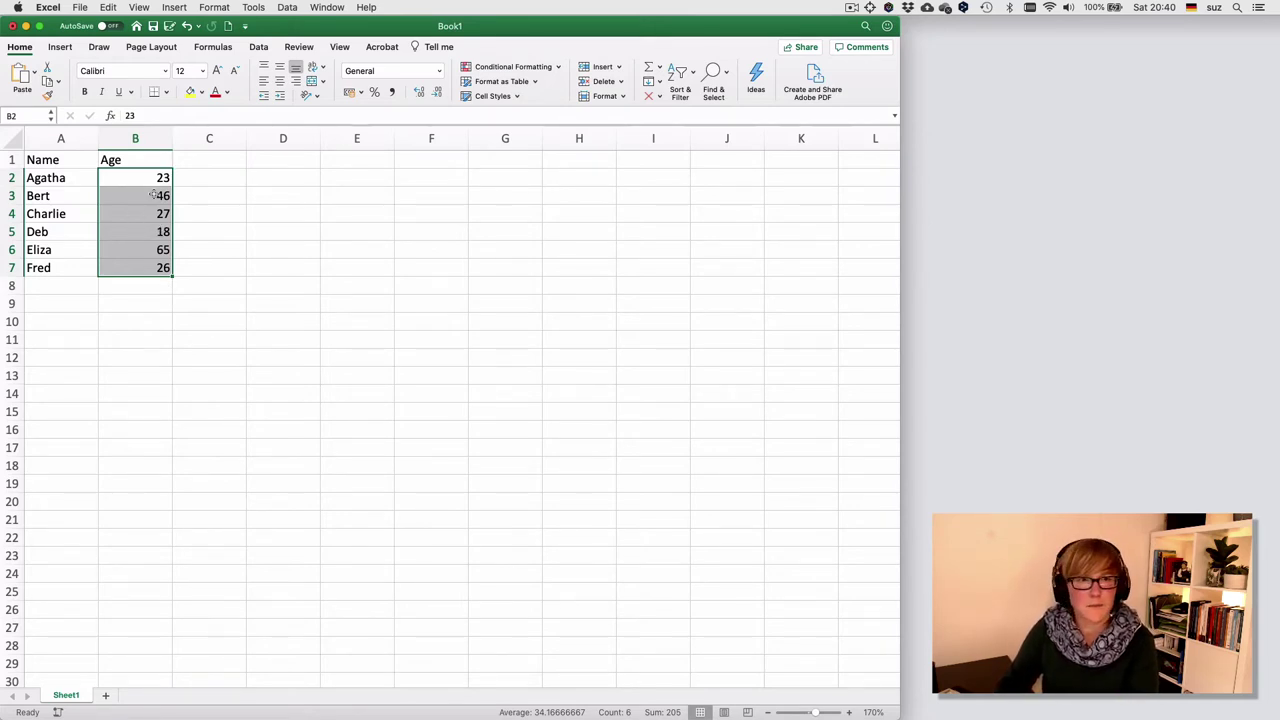
{"action": "left_click", "coordinate": [213, 161]}
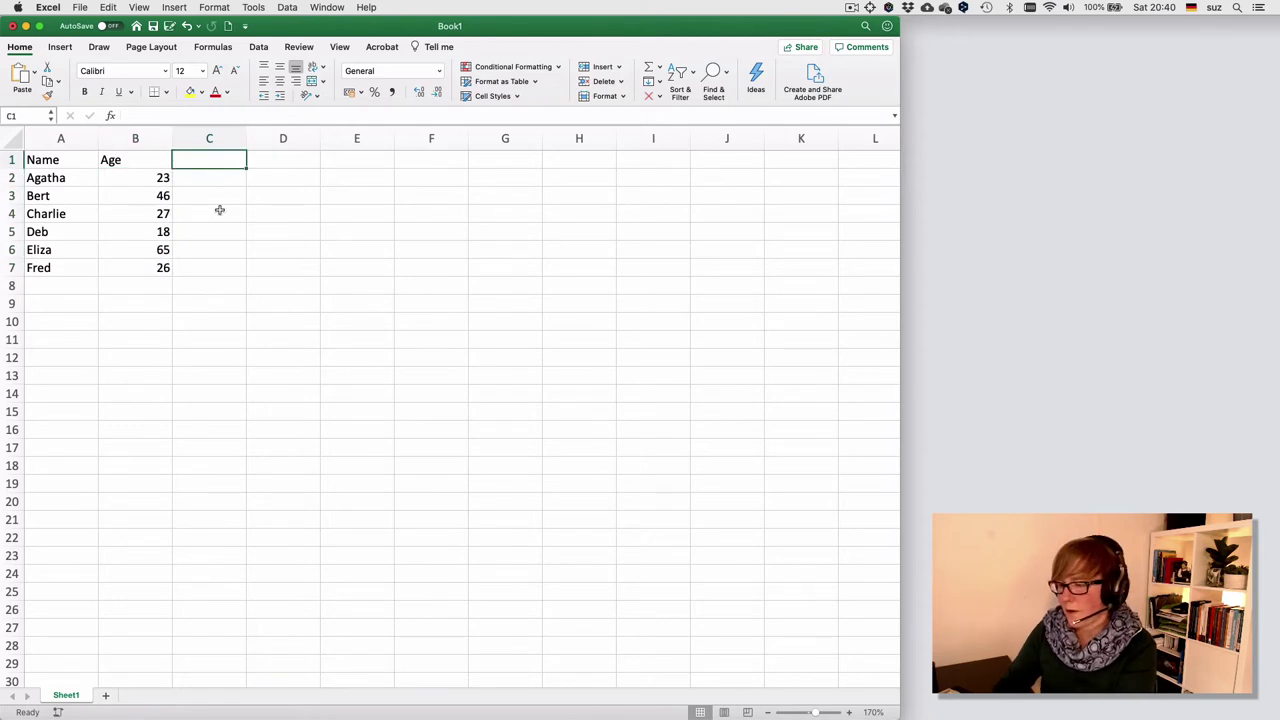
- Enter the Score heading in C1 with scores 18, 15, 12.5, 12, 19 and 7 below it
{"action": "type", "text": "Score"}
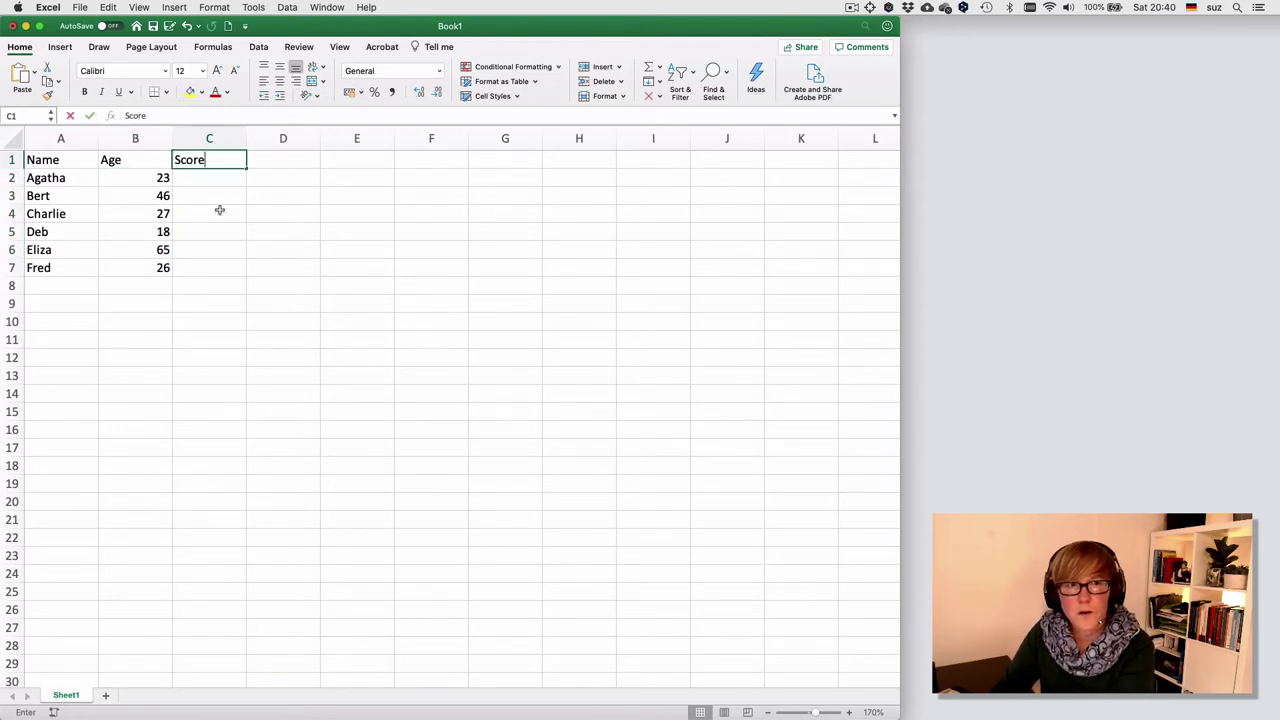
{"action": "key", "text": "Return"}
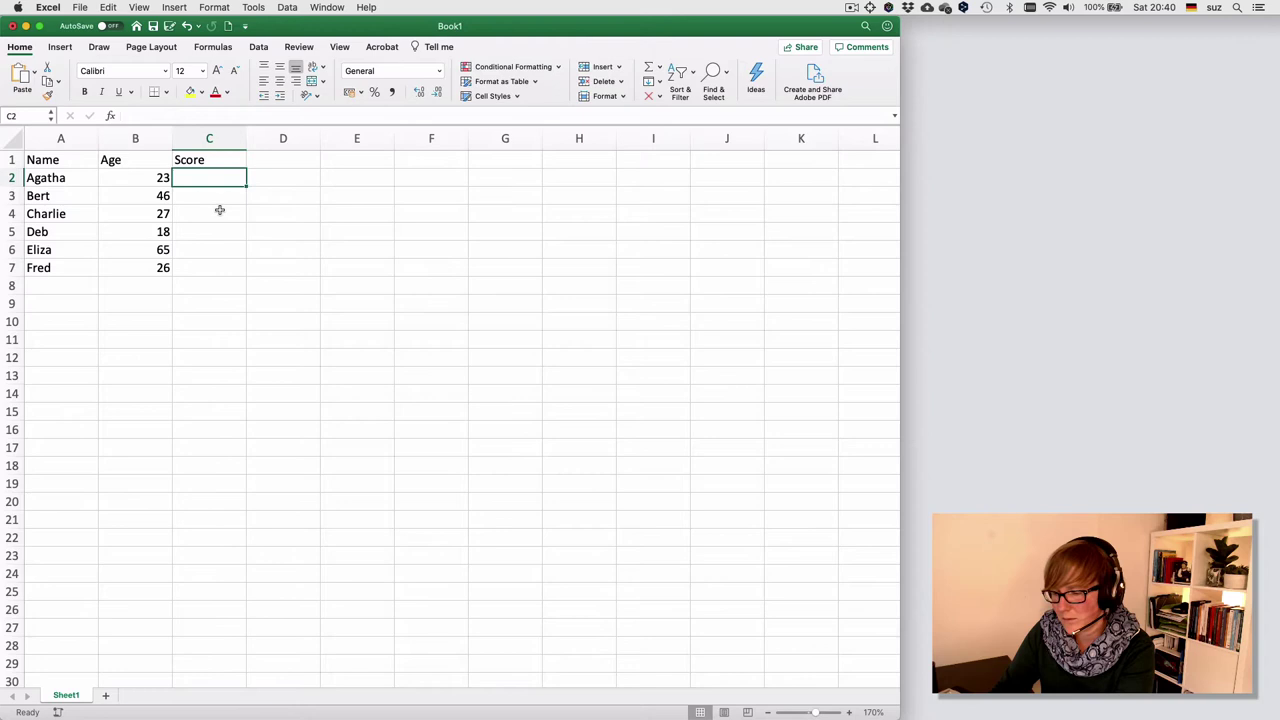
{"action": "type", "text": "18"}
{"action": "key", "text": "Return"}
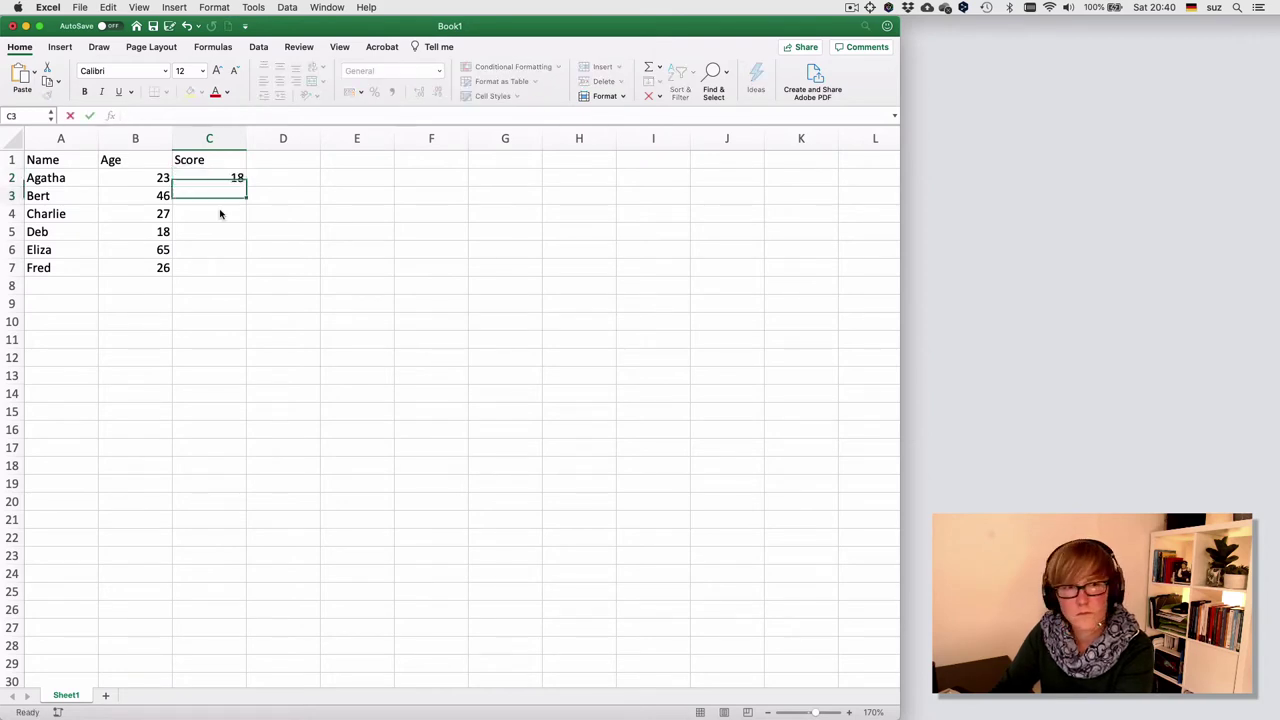
{"action": "type", "text": "15"}
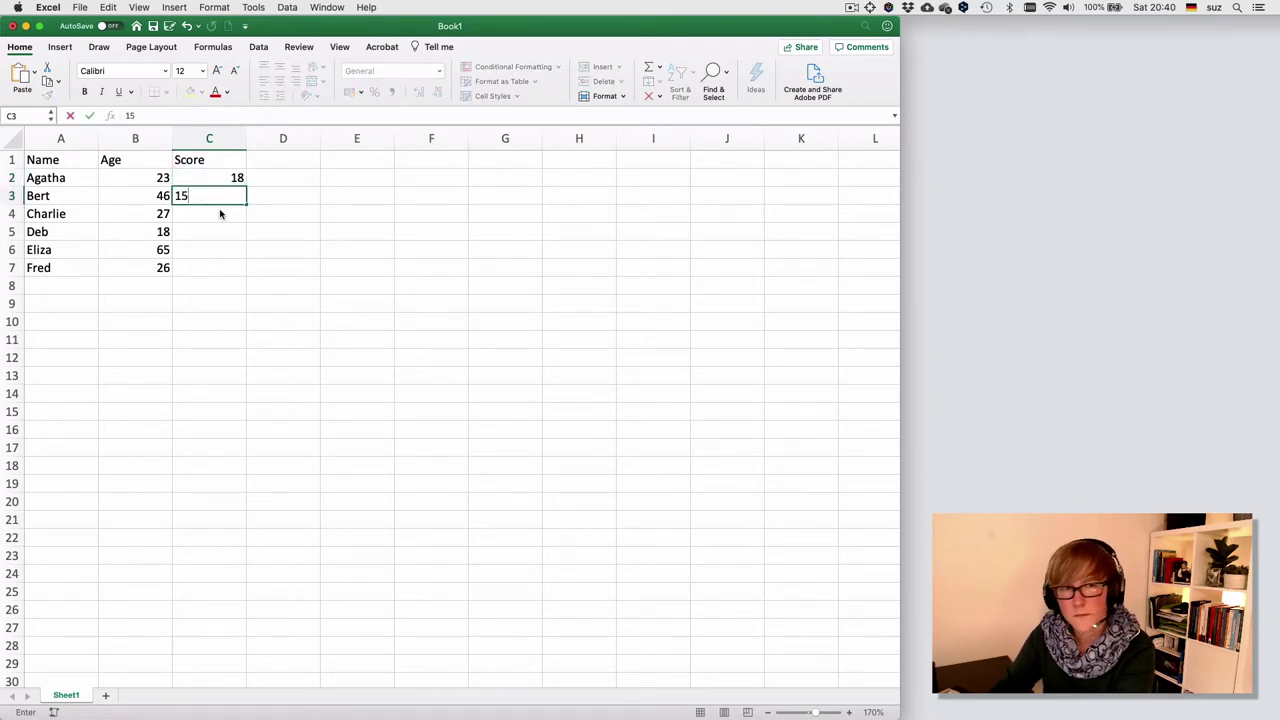
{"action": "key", "text": "Return"}
{"action": "type", "text": "12.5"}
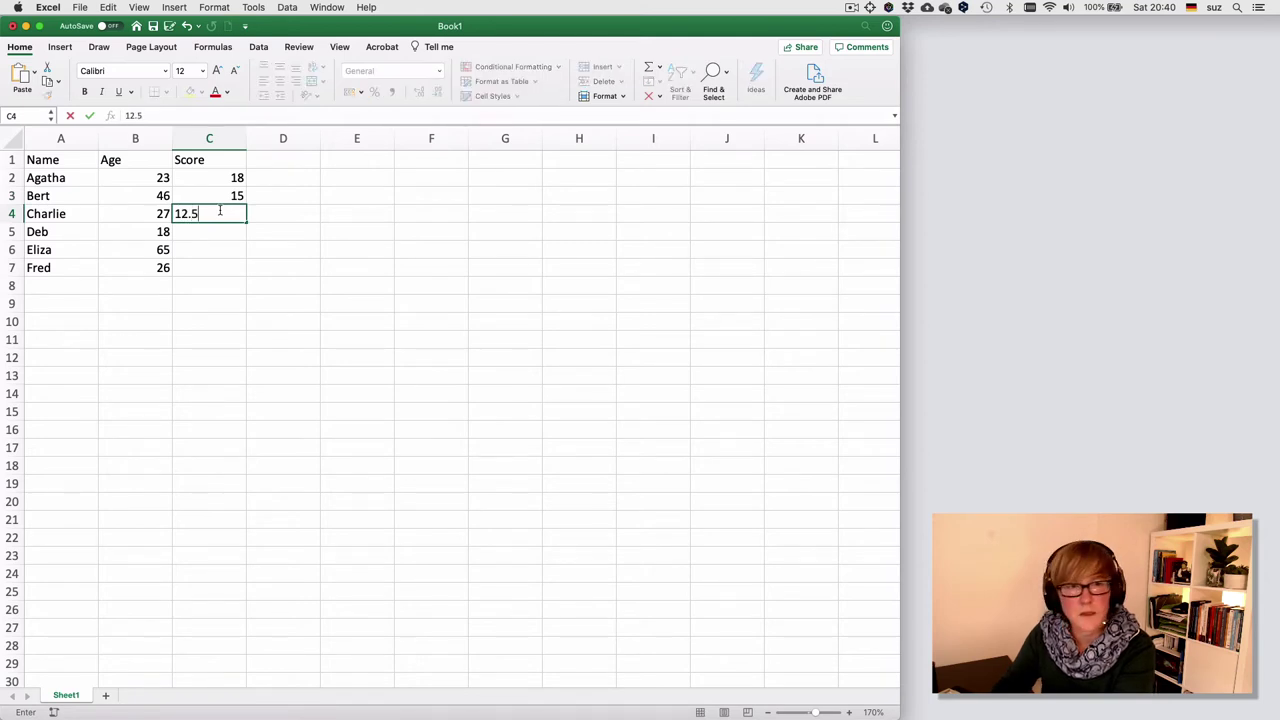
{"action": "key", "text": "Return"}
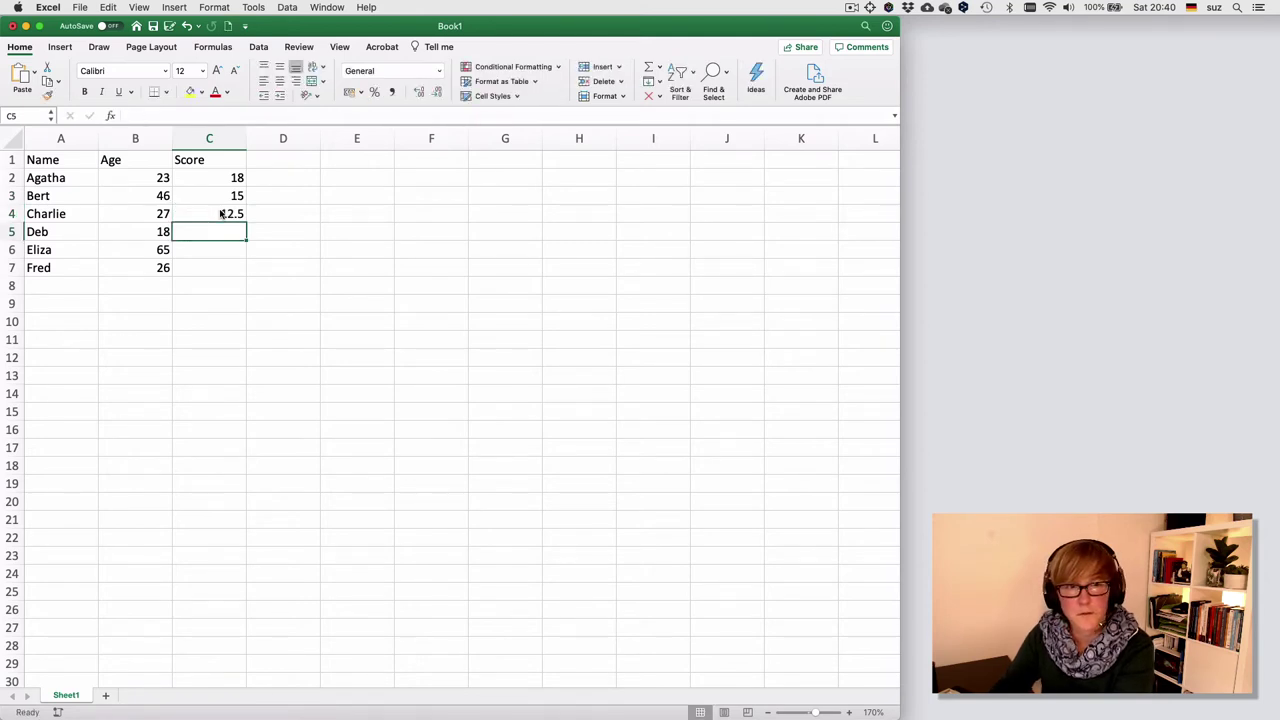
{"action": "type", "text": "12.0"}
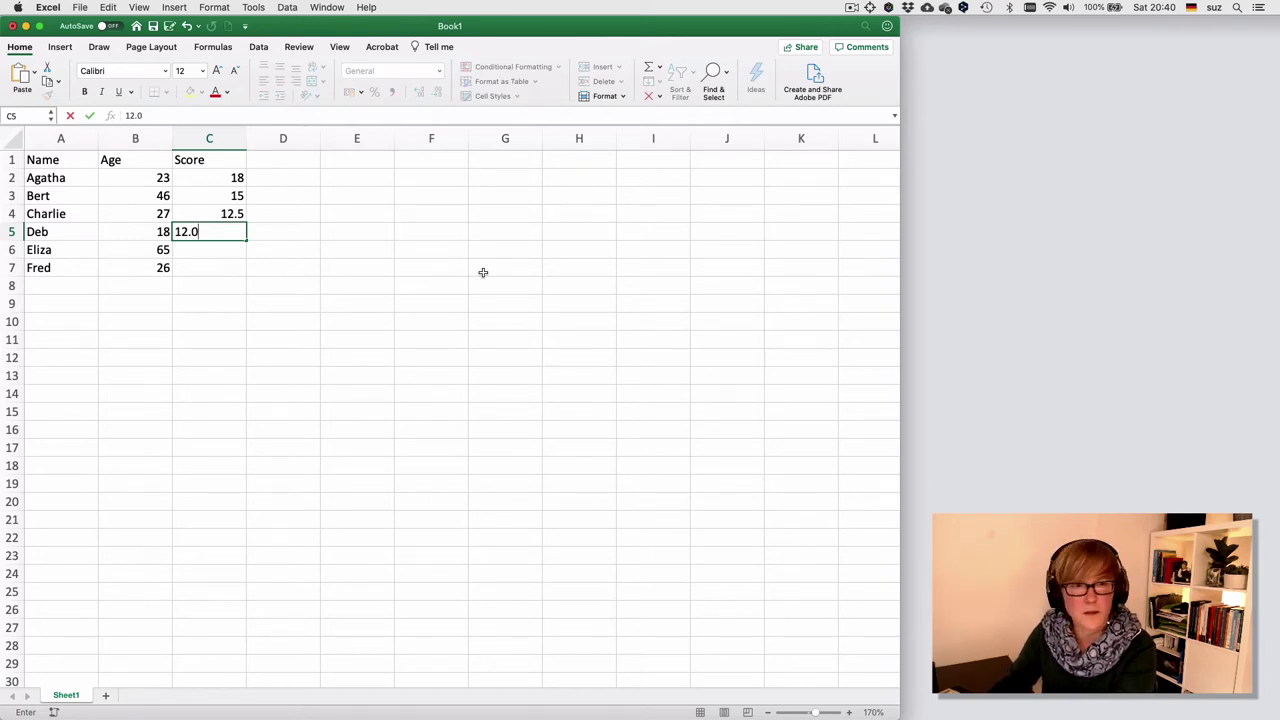
{"action": "key", "text": "Return"}
{"action": "type", "text": "19"}
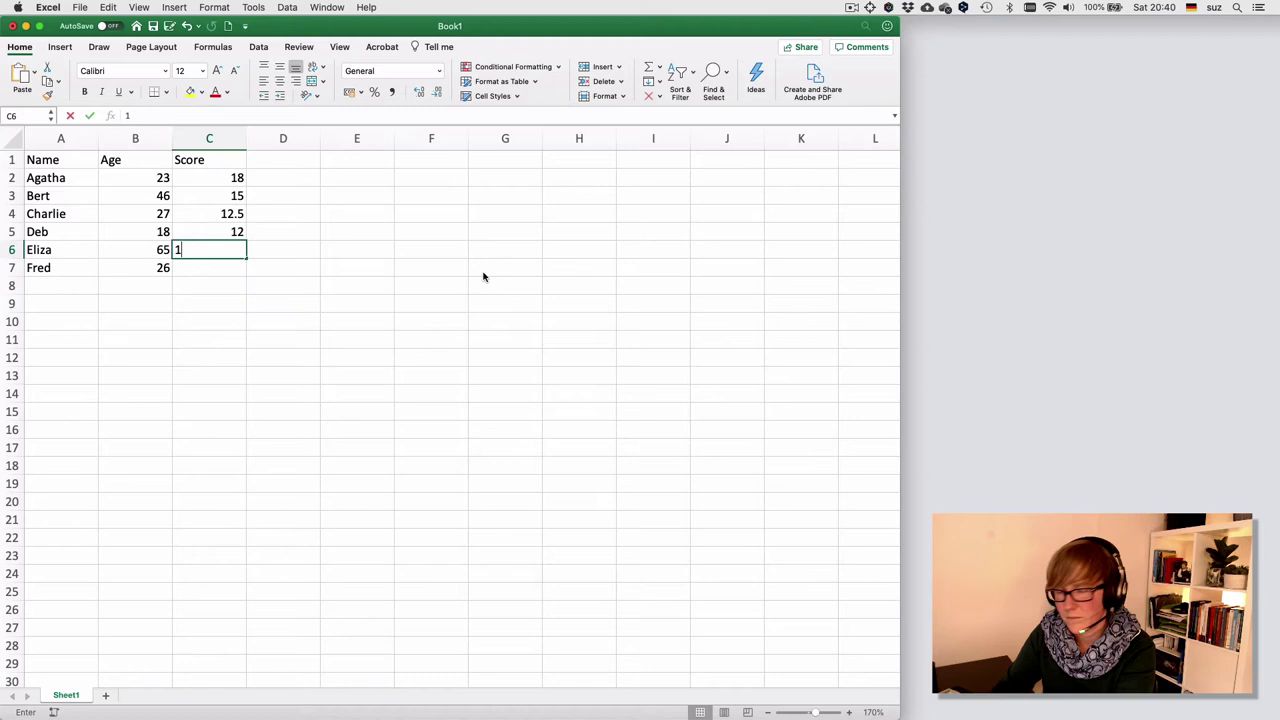
{"action": "key", "text": "Return"}
{"action": "type", "text": "7"}
{"action": "key", "text": "Return"}
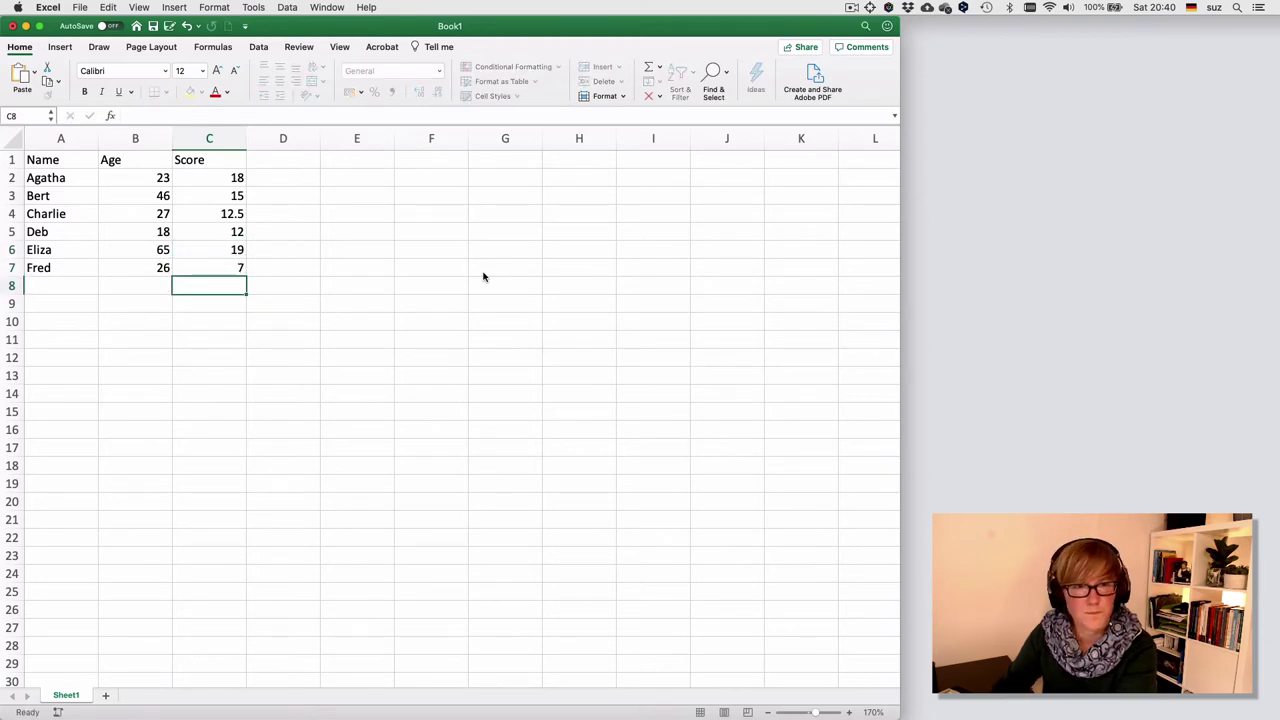
{"action": "left_click_drag", "start_coordinate": [229, 180], "coordinate": [236, 264]}
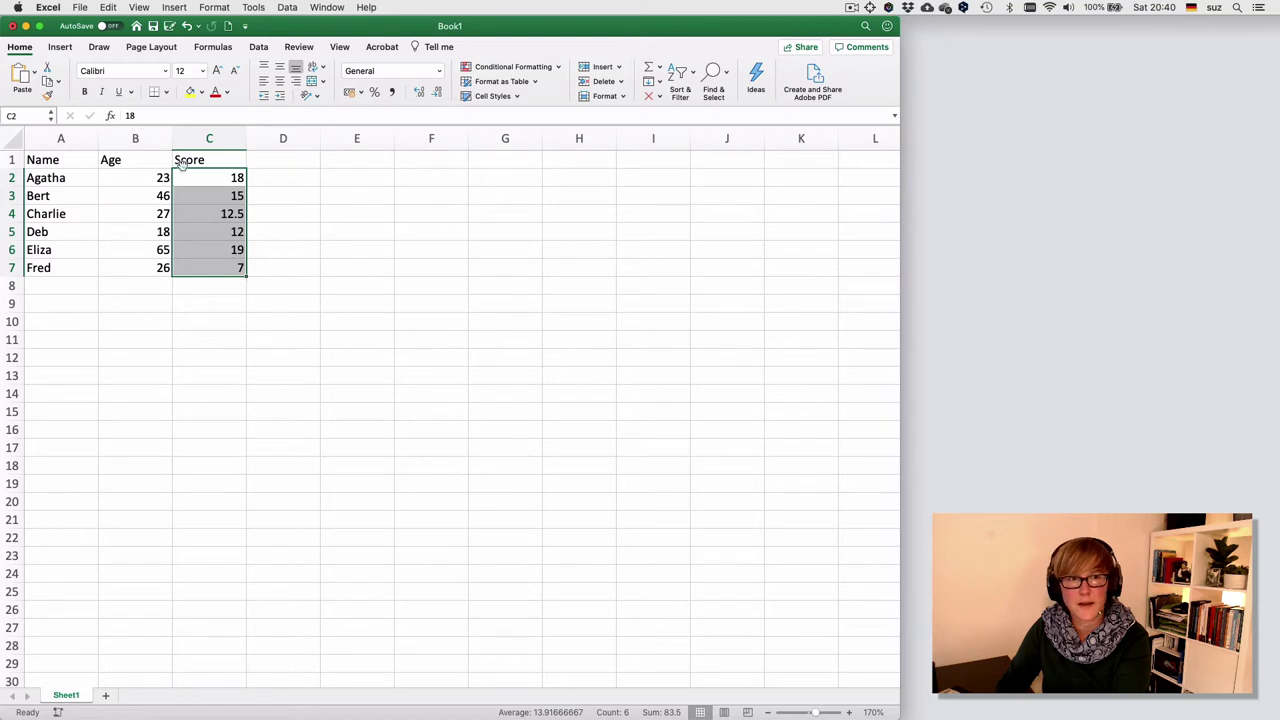
{"action": "left_click", "coordinate": [269, 158]}
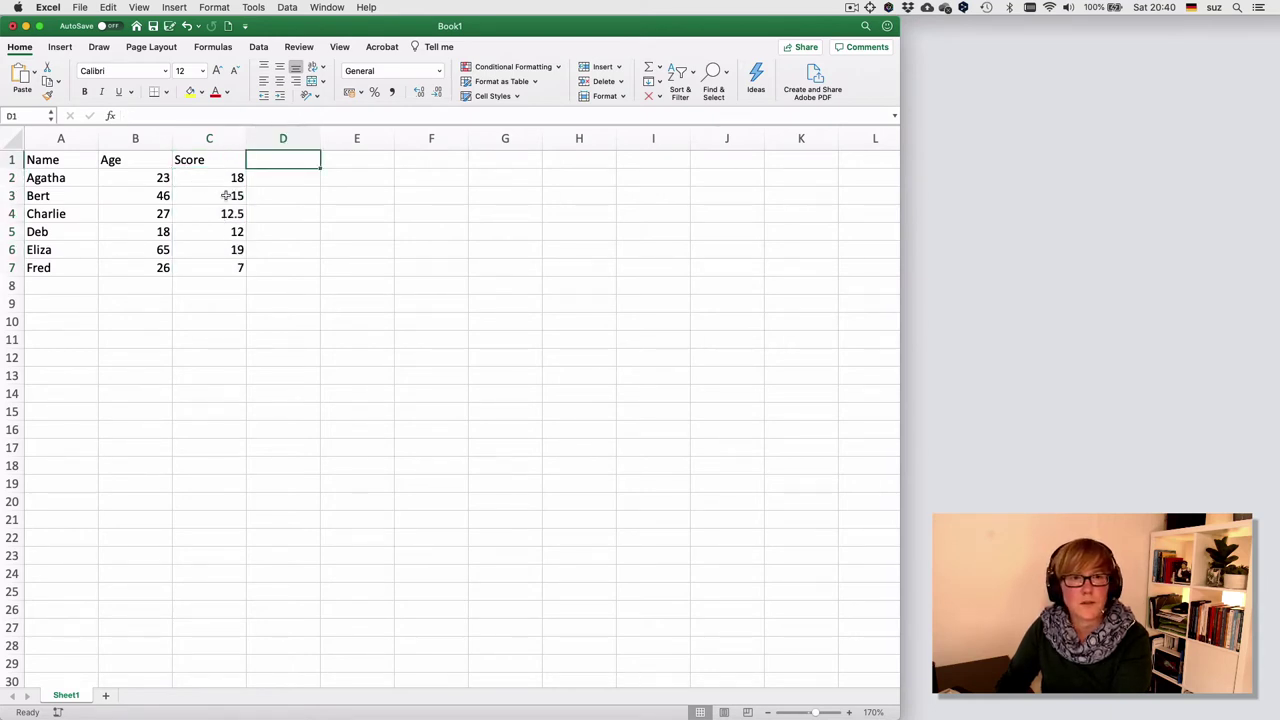
{"action": "left_click_drag", "start_coordinate": [214, 178], "coordinate": [213, 263]}
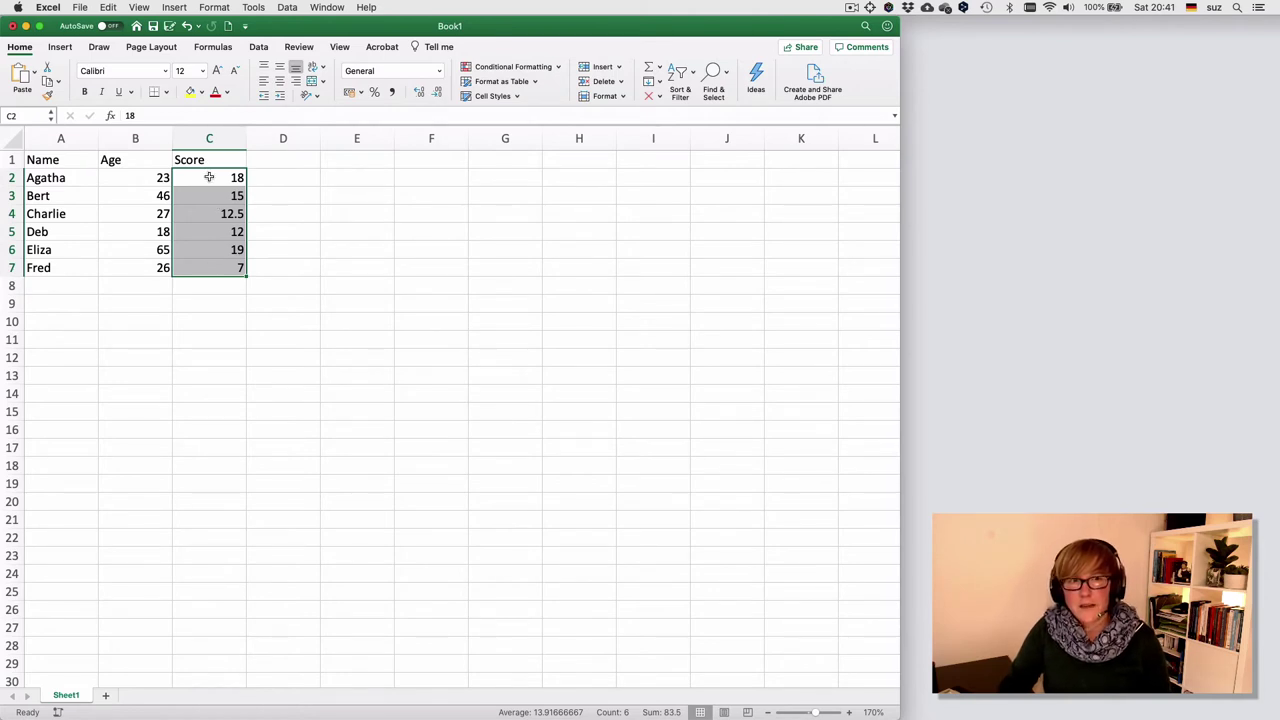
{"action": "left_click_drag", "start_coordinate": [209, 177], "coordinate": [213, 273]}
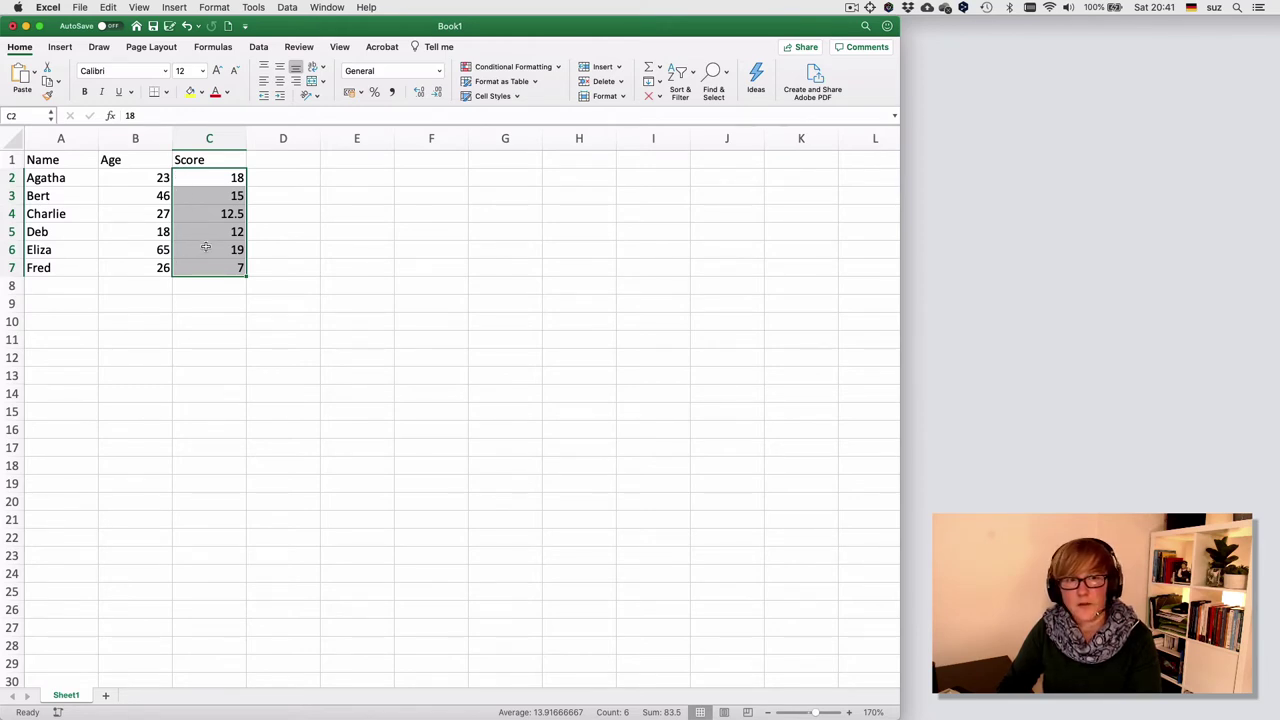
- Edit cell C7 in place, appending ,4 so it reads 7,4
{"action": "left_click", "coordinate": [203, 266]}
{"action": "key", "text": "F2"}
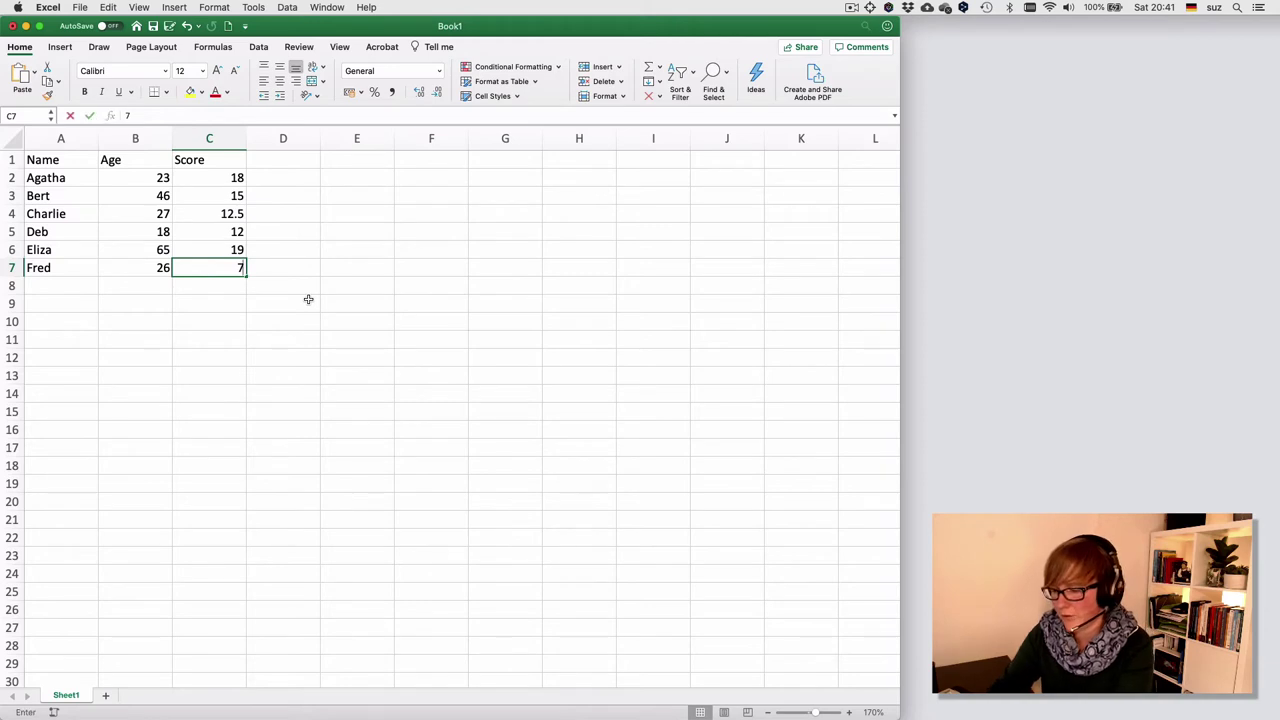
{"action": "type", "text": ","}
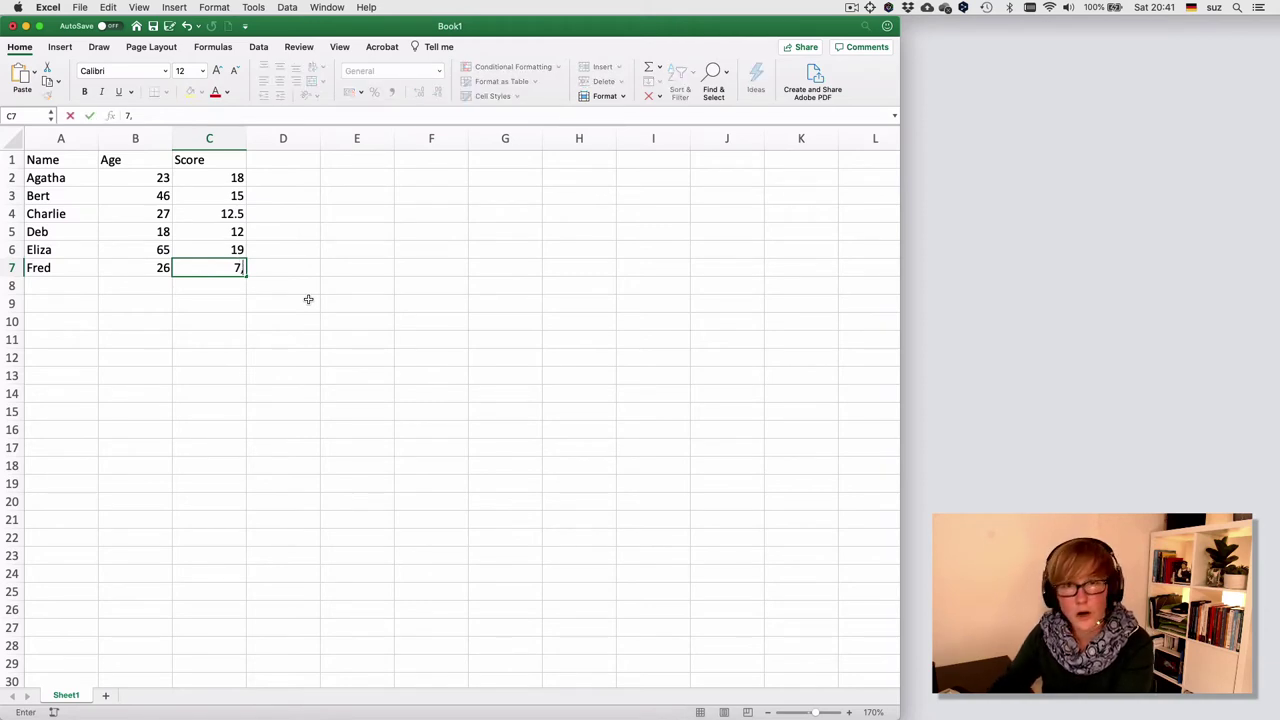
{"action": "type", "text": "4"}
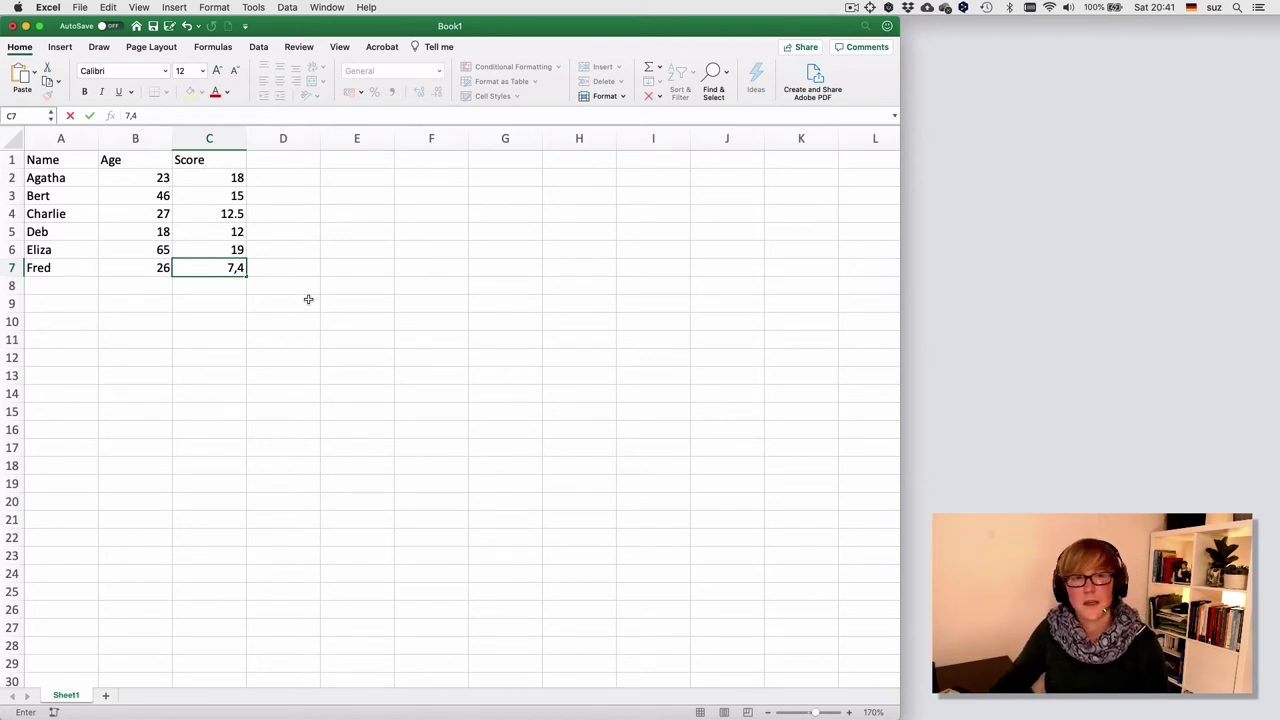
{"action": "key", "text": "Return"}
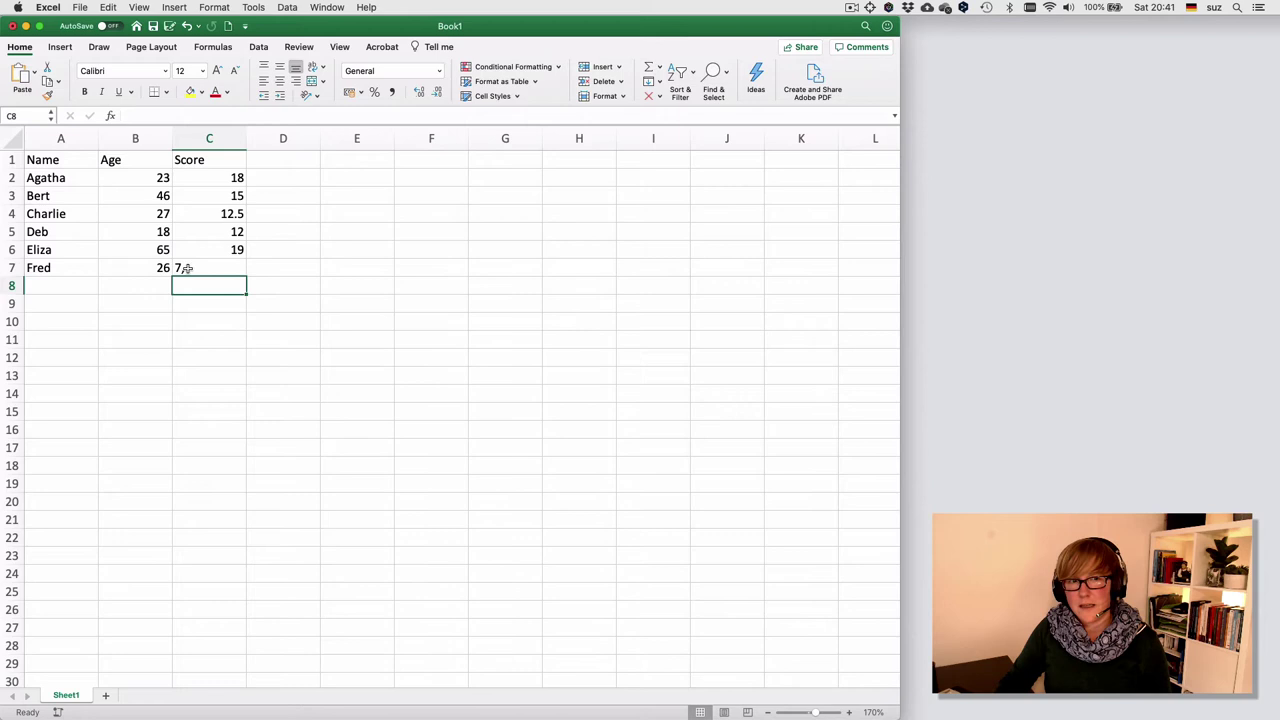
- Replace C7's 7,4 entry with 7.8 through the formula bar
{"action": "left_click", "coordinate": [186, 268]}
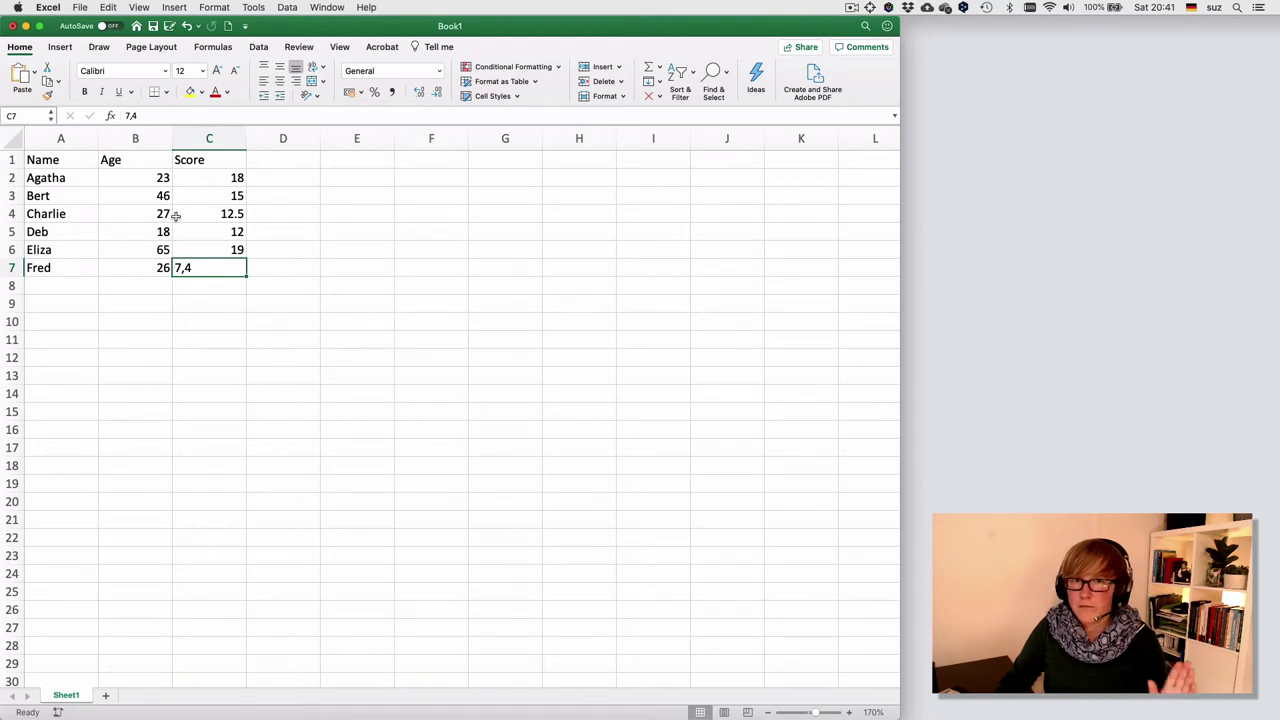
{"action": "left_click", "coordinate": [131, 116]}
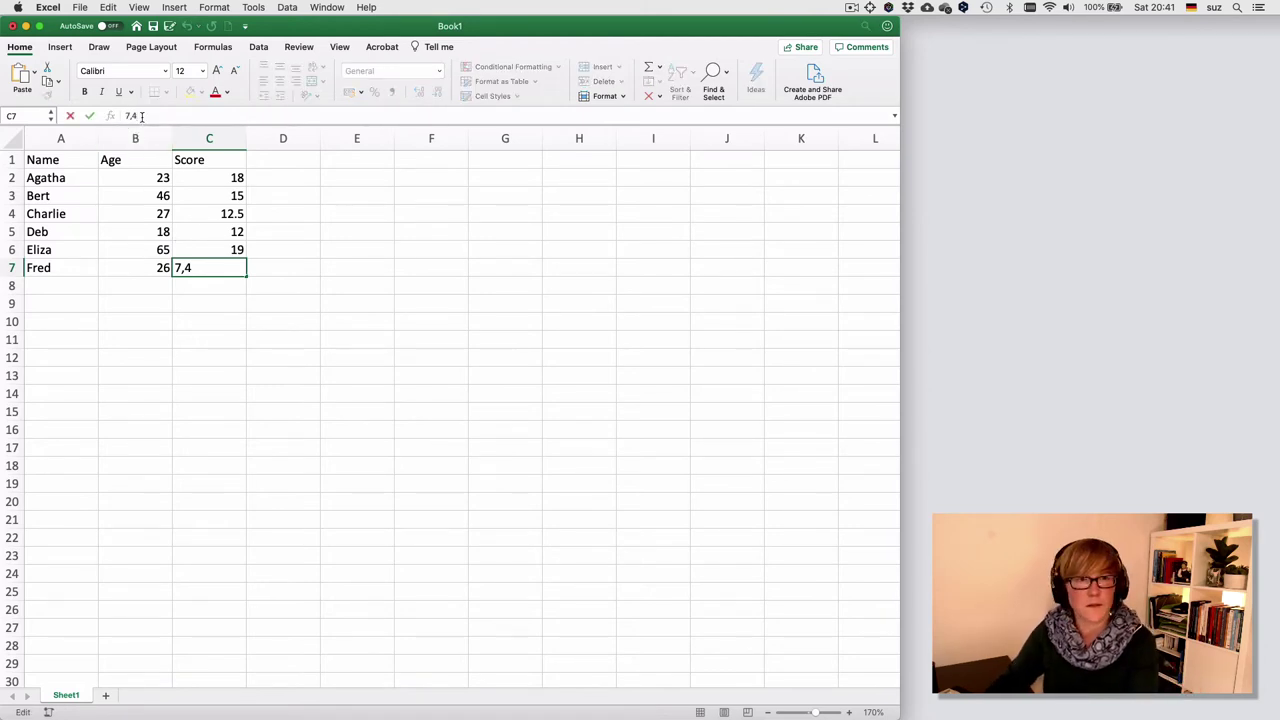
{"action": "key", "text": "BackSpace"}
{"action": "key", "text": "BackSpace"}
{"action": "key", "text": "BackSpace"}
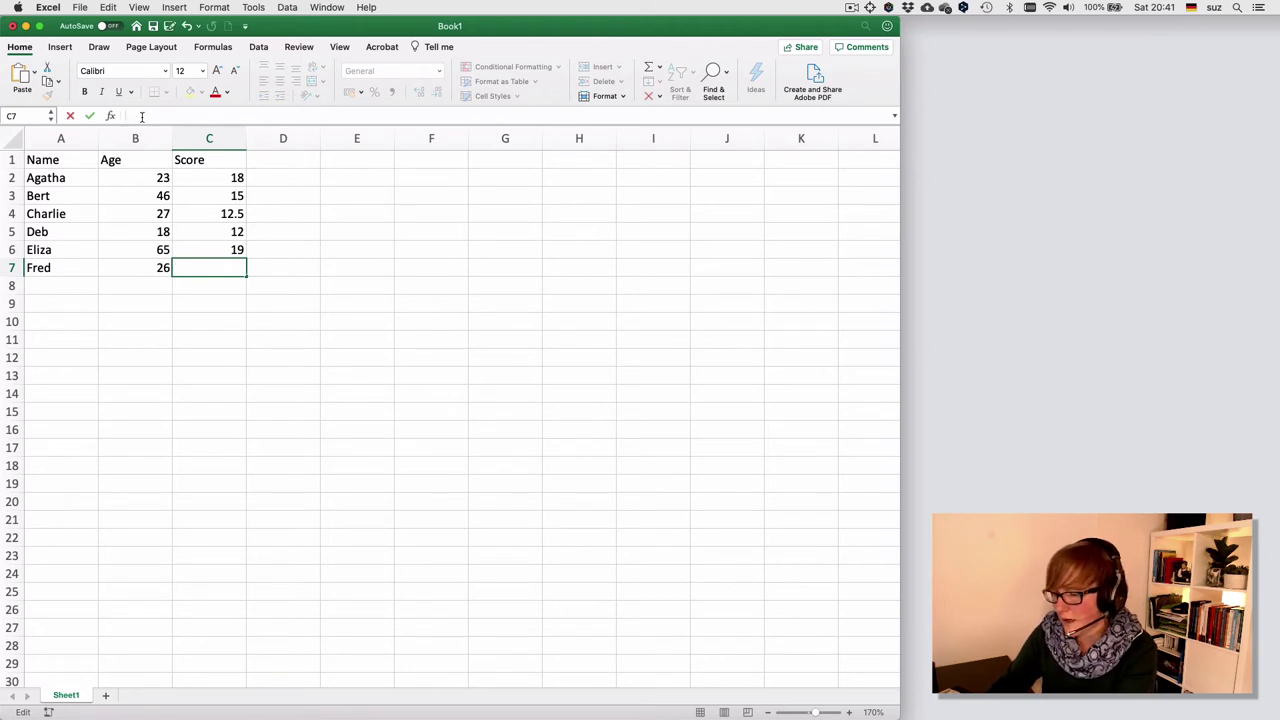
{"action": "type", "text": "7."}
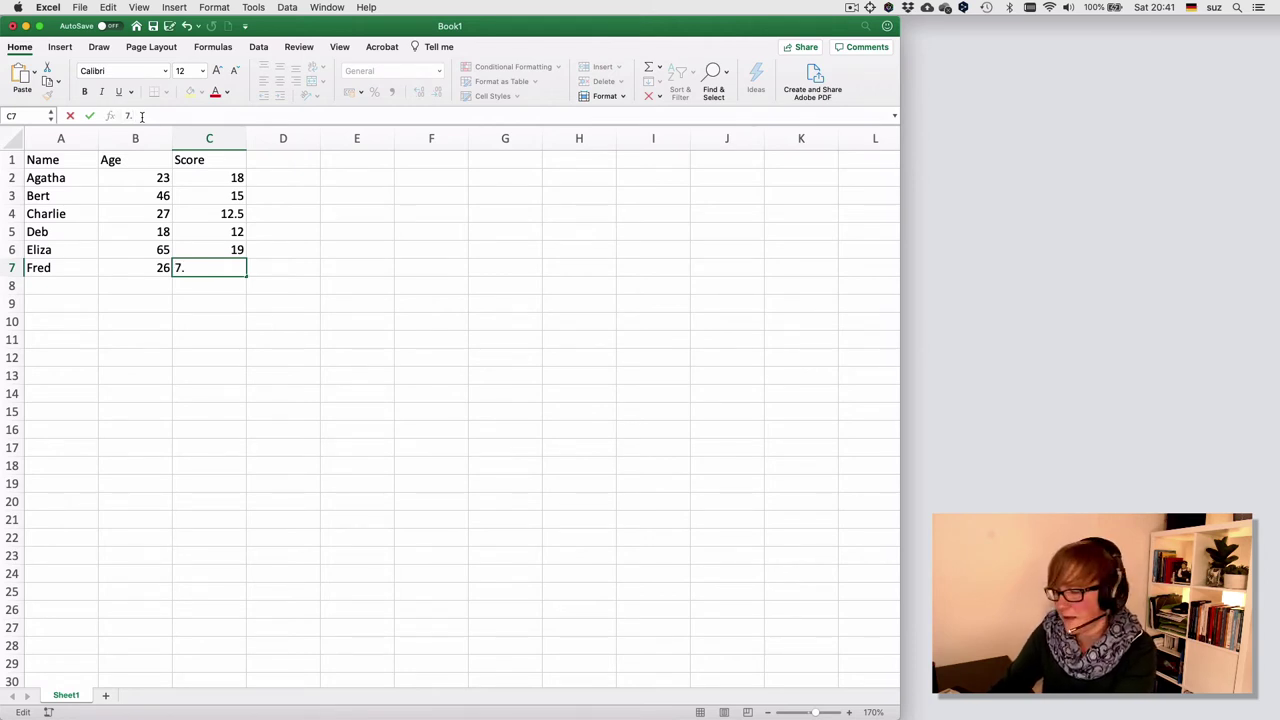
{"action": "type", "text": "8"}
{"action": "key", "text": "Return"}
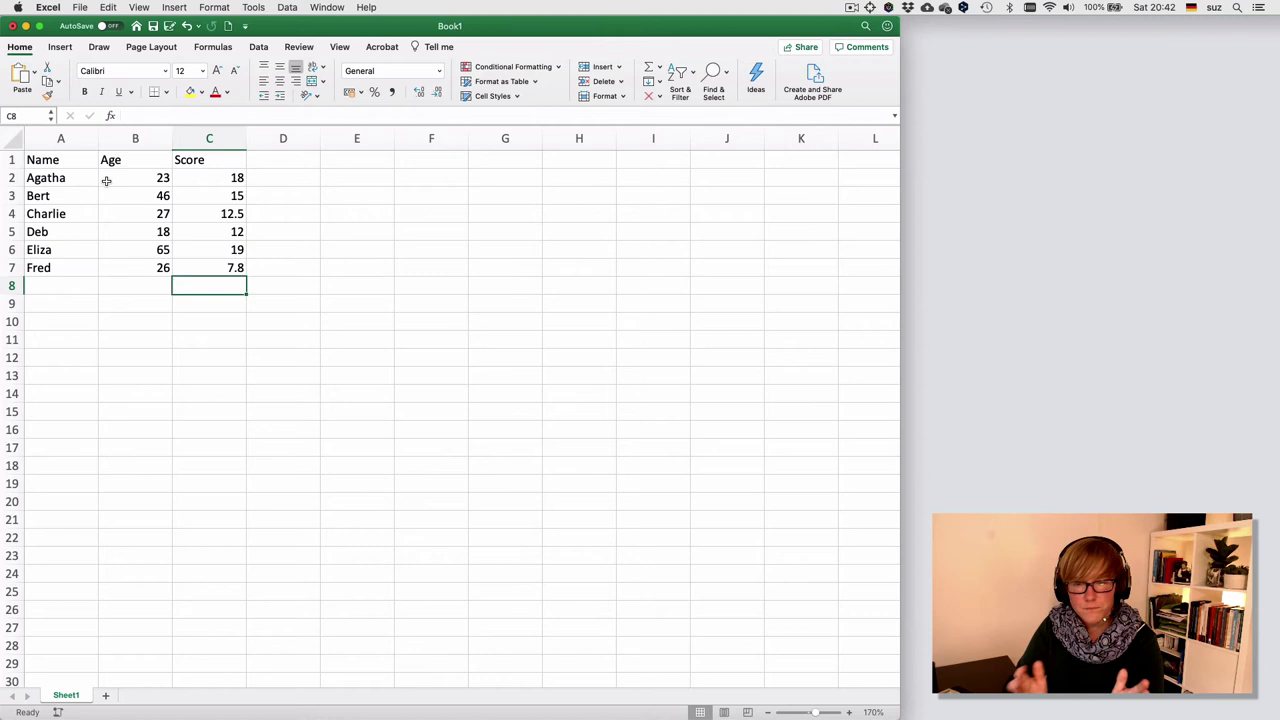
- Add the Gender heading in D1 with female for Agatha and male for Bert
{"action": "left_click", "coordinate": [277, 159]}
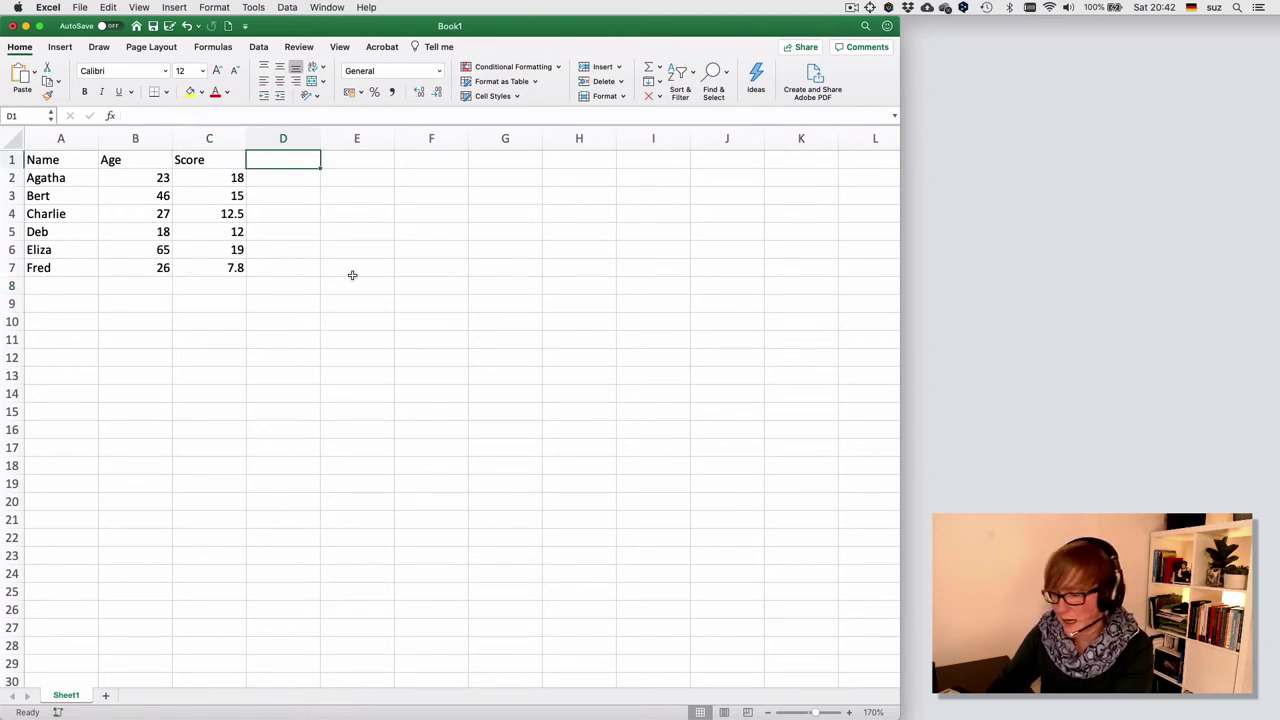
{"action": "type", "text": "Gender"}
{"action": "key", "text": "Return"}
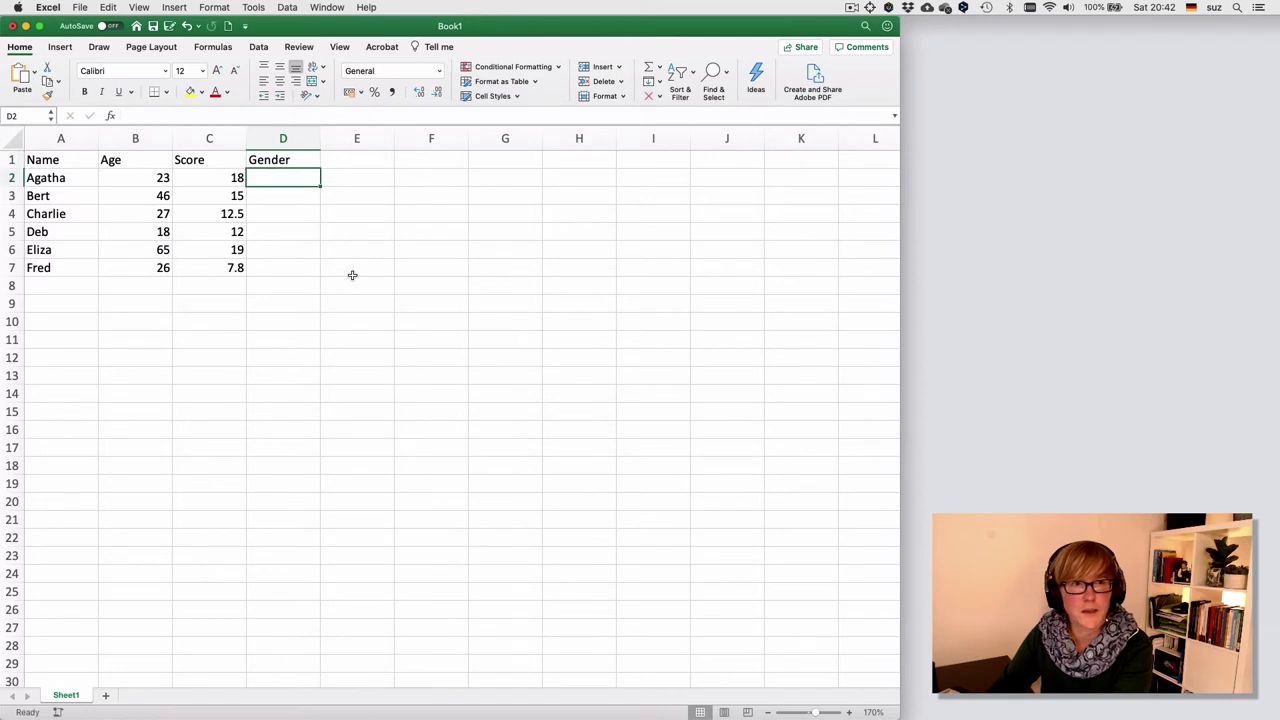
{"action": "type", "text": "female"}
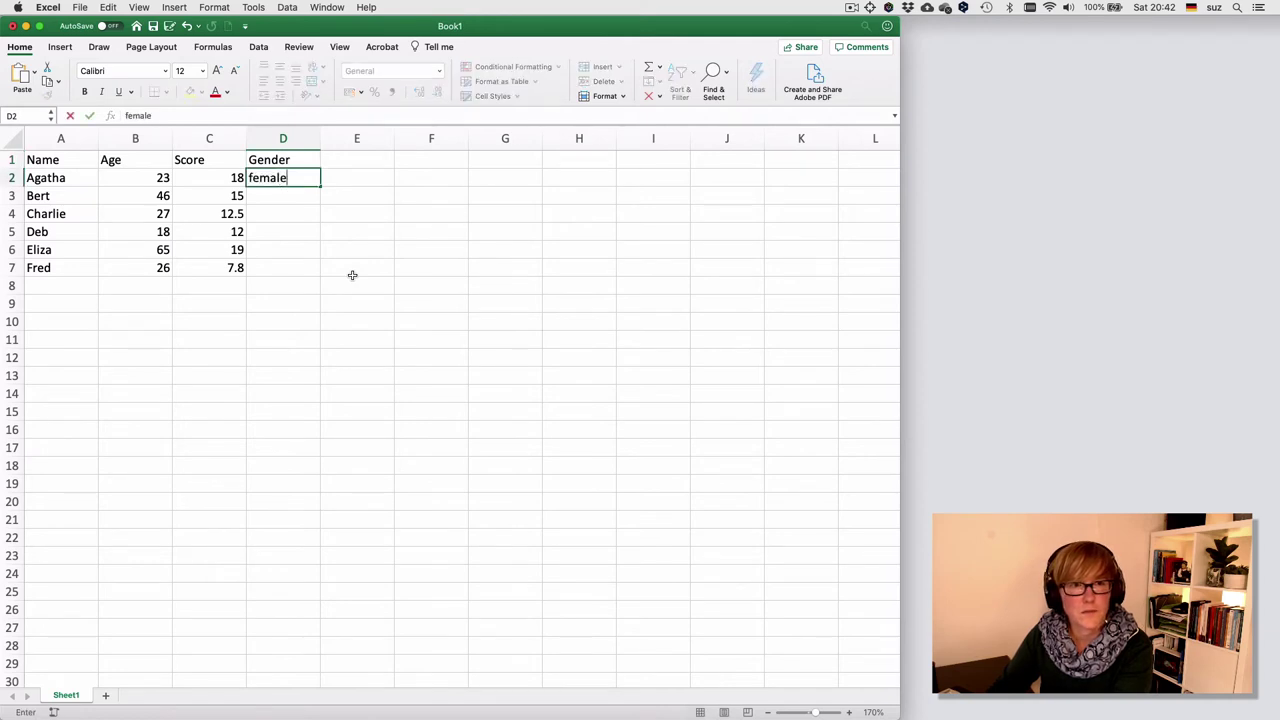
{"action": "key", "text": "Return"}
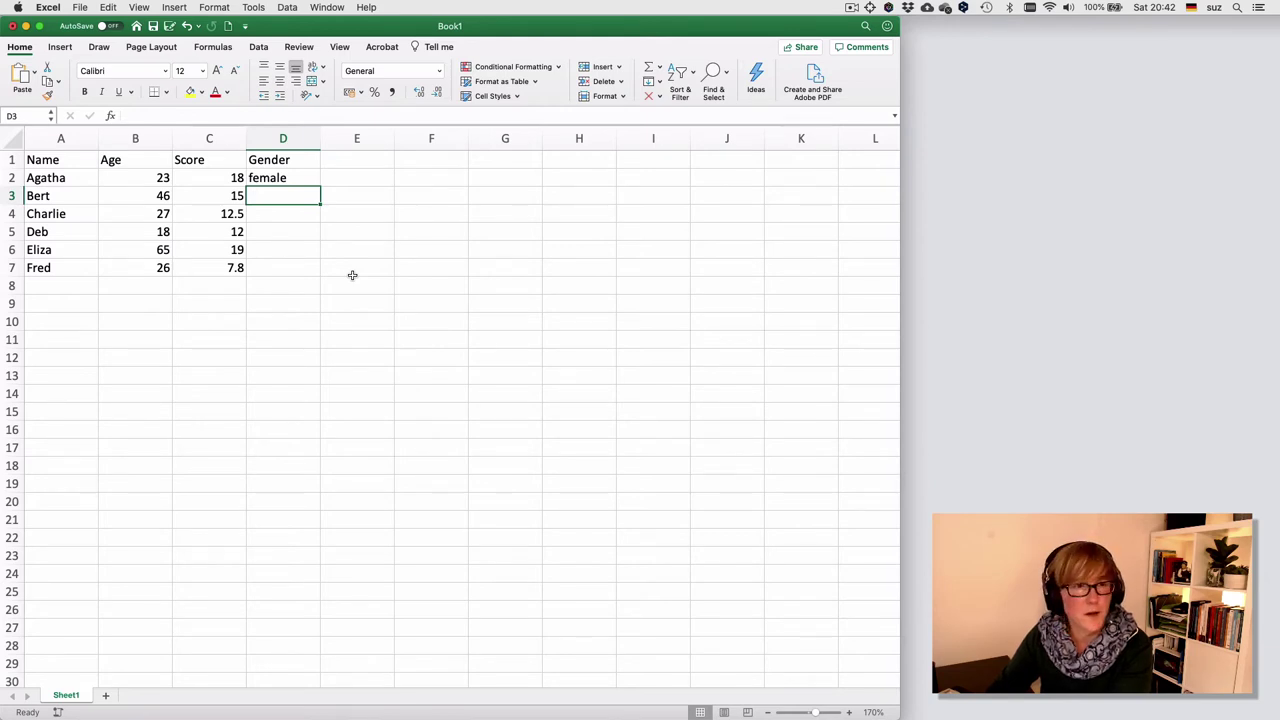
{"action": "type", "text": "male"}
{"action": "key", "text": "Return"}
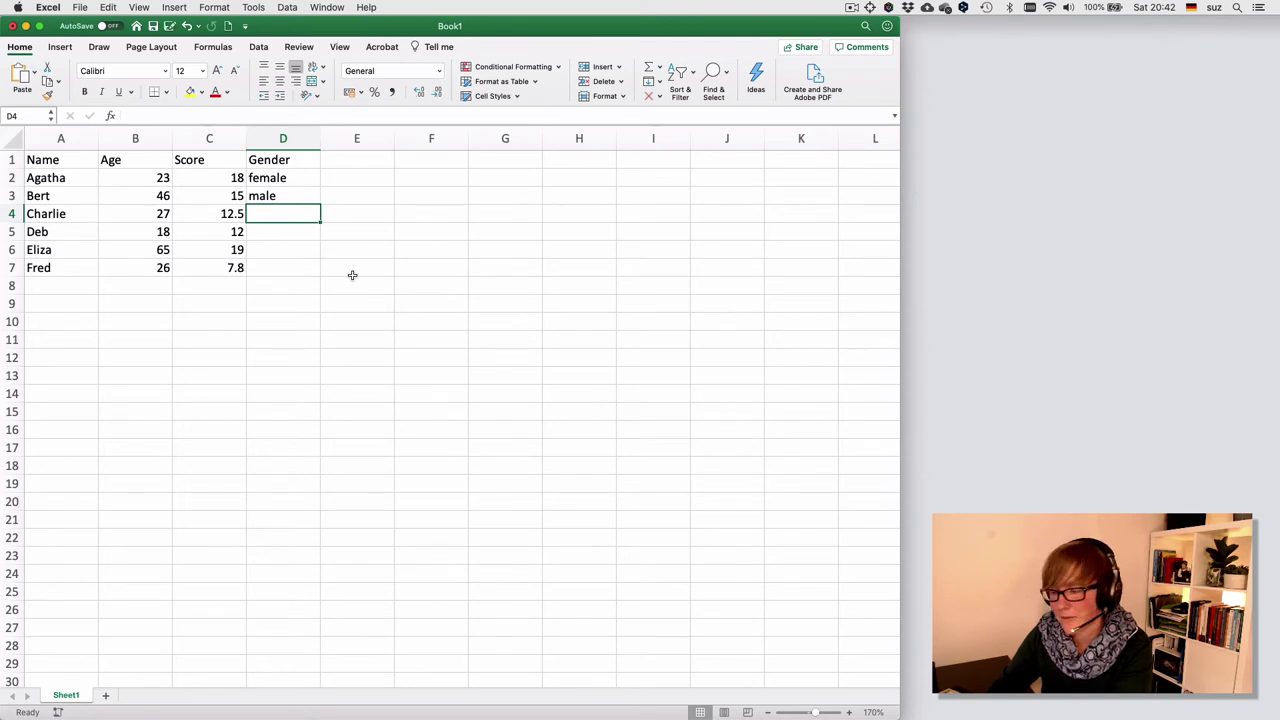
- Use AutoComplete to enter male, female, female, male for Charlie through Fred
{"action": "type", "text": "male"}
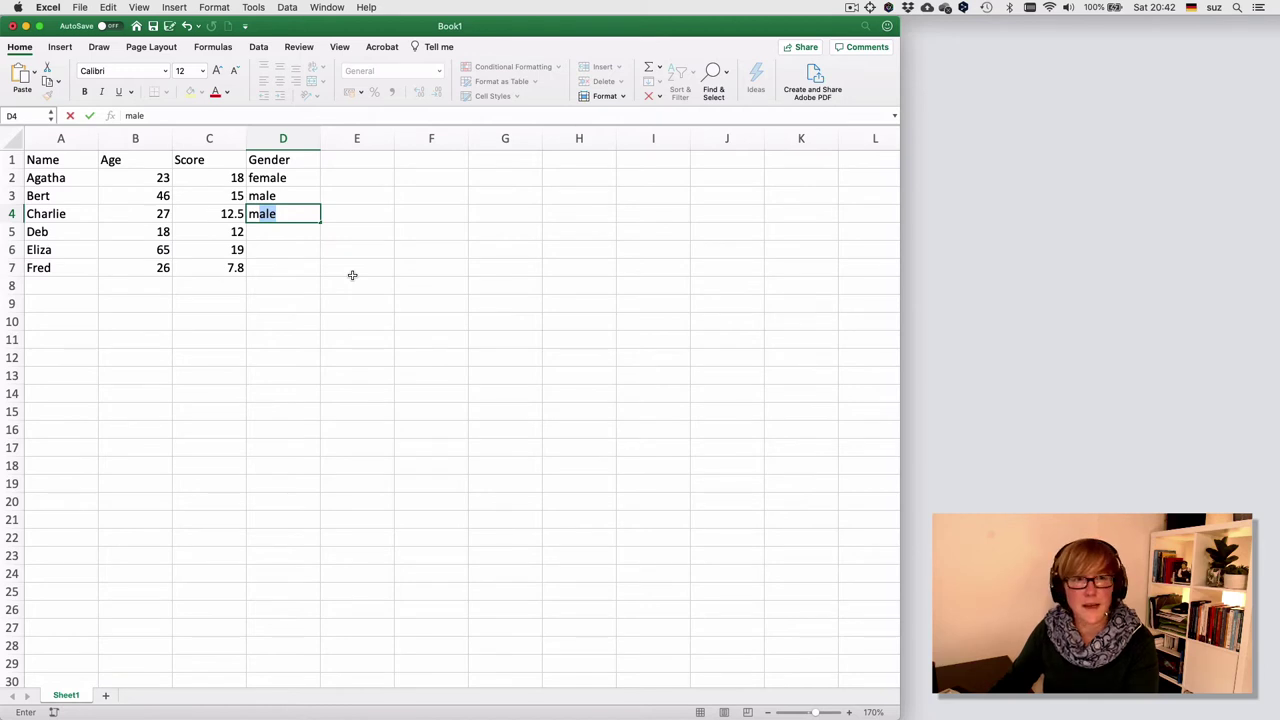
{"action": "key", "text": "Return"}
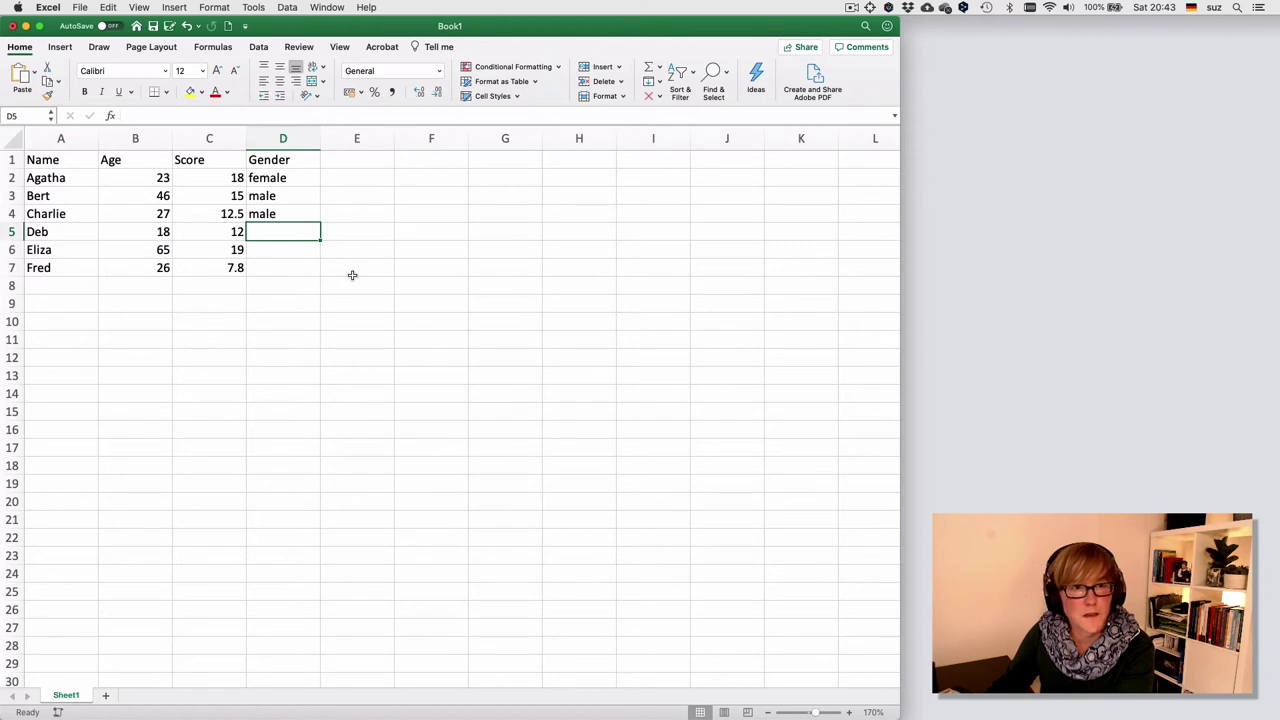
{"action": "type", "text": "female"}
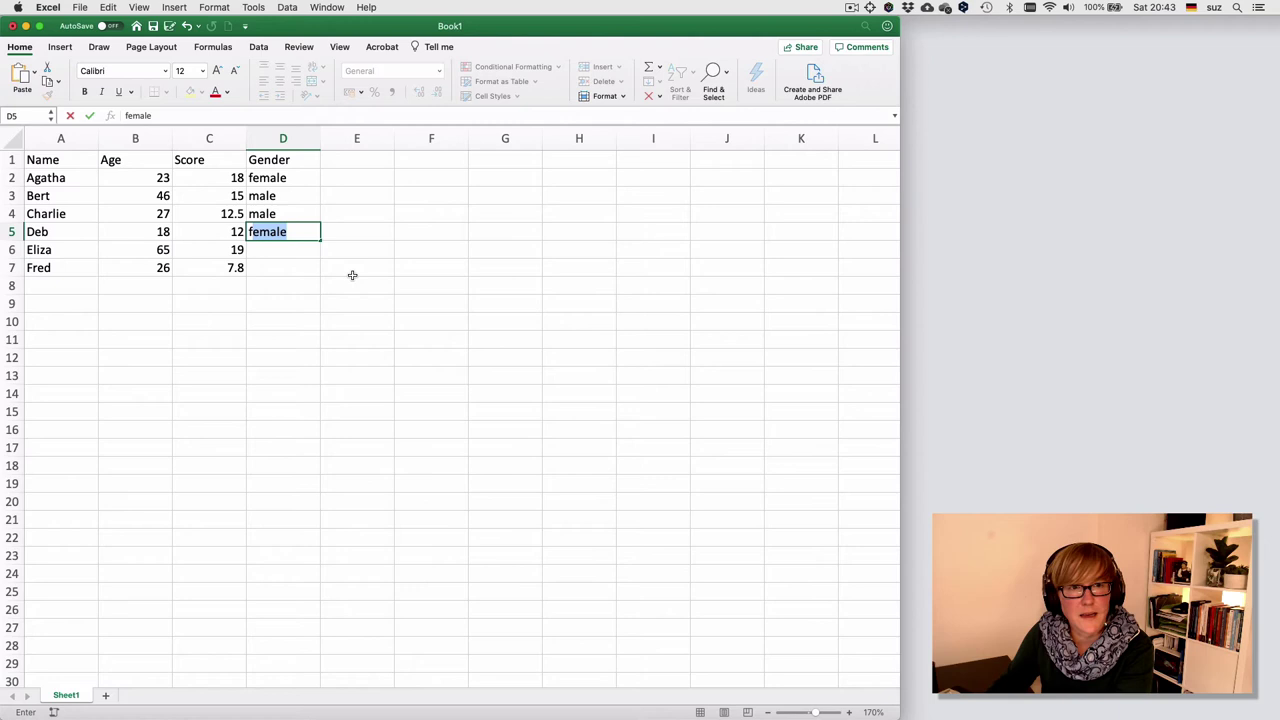
{"action": "key", "text": "Return"}
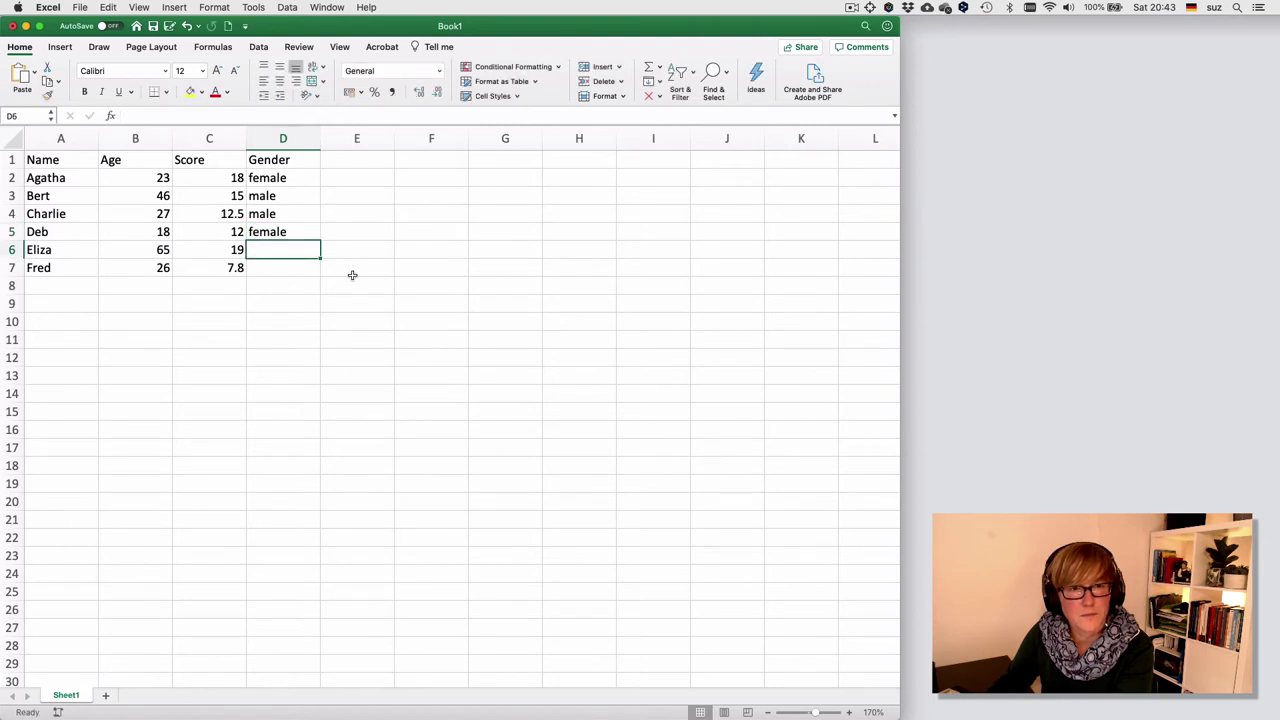
{"action": "type", "text": "female"}
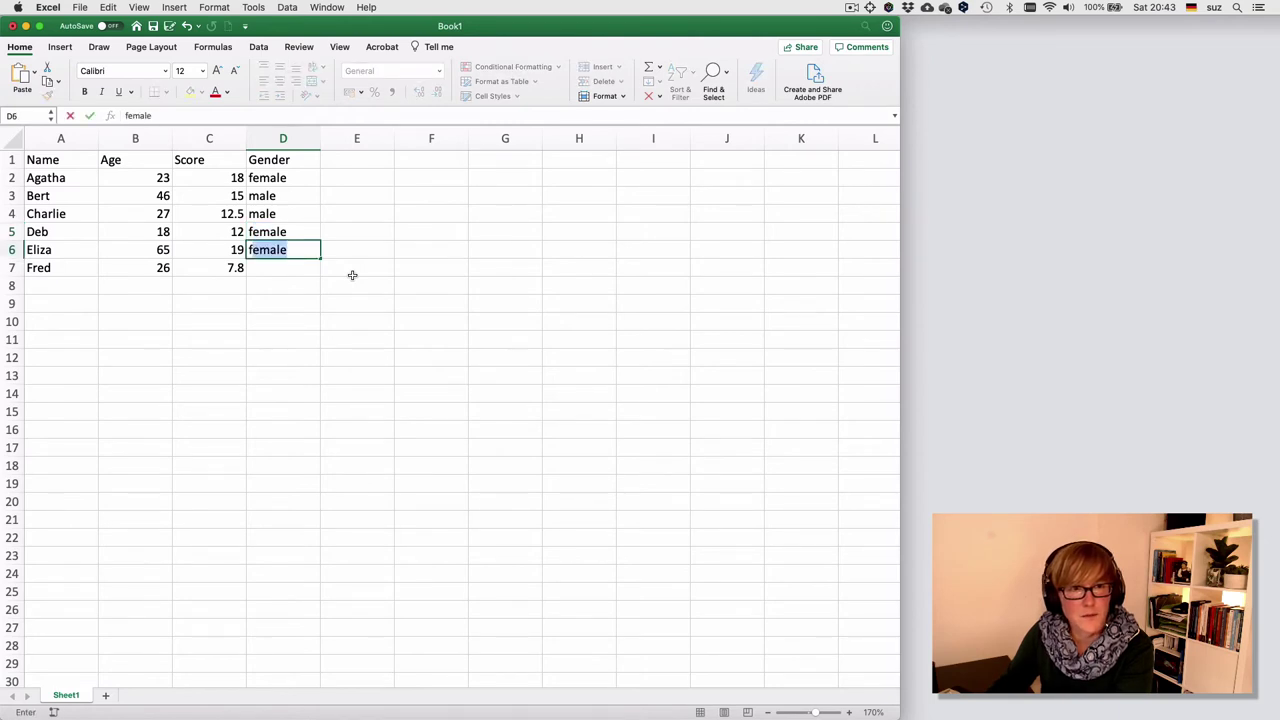
{"action": "key", "text": "Return"}
{"action": "type", "text": "male"}
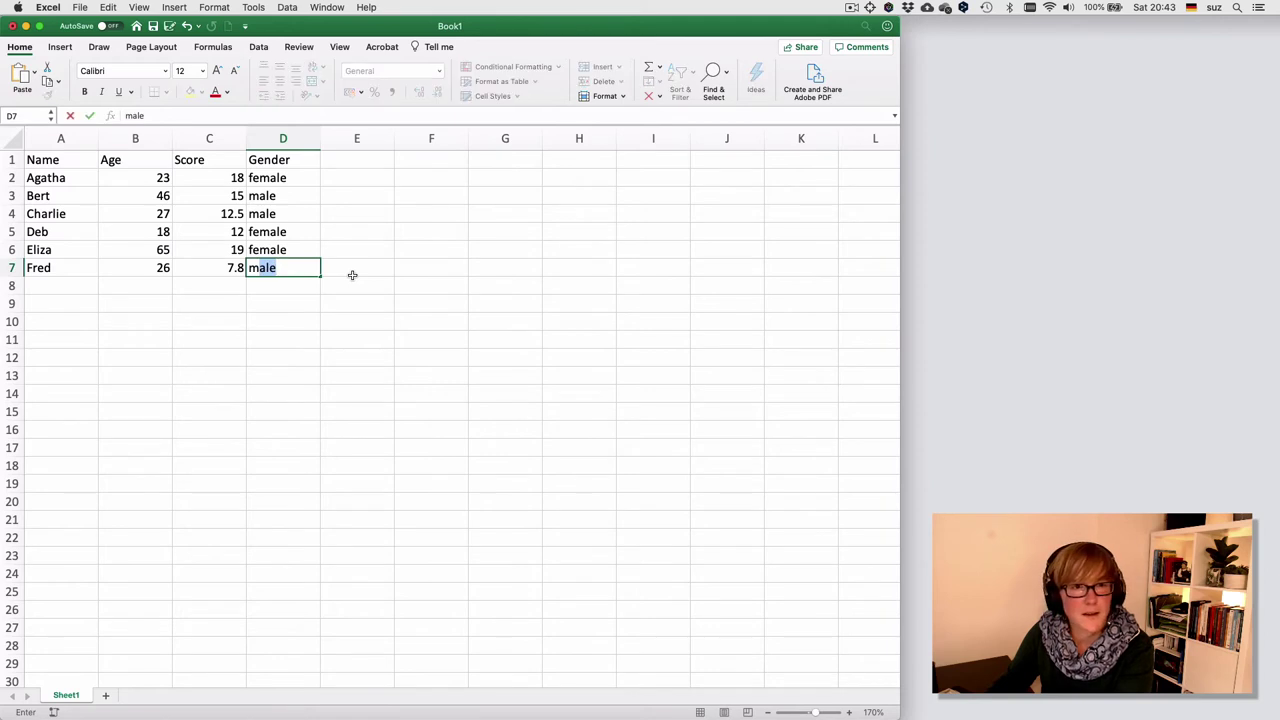
{"action": "key", "text": "Return"}
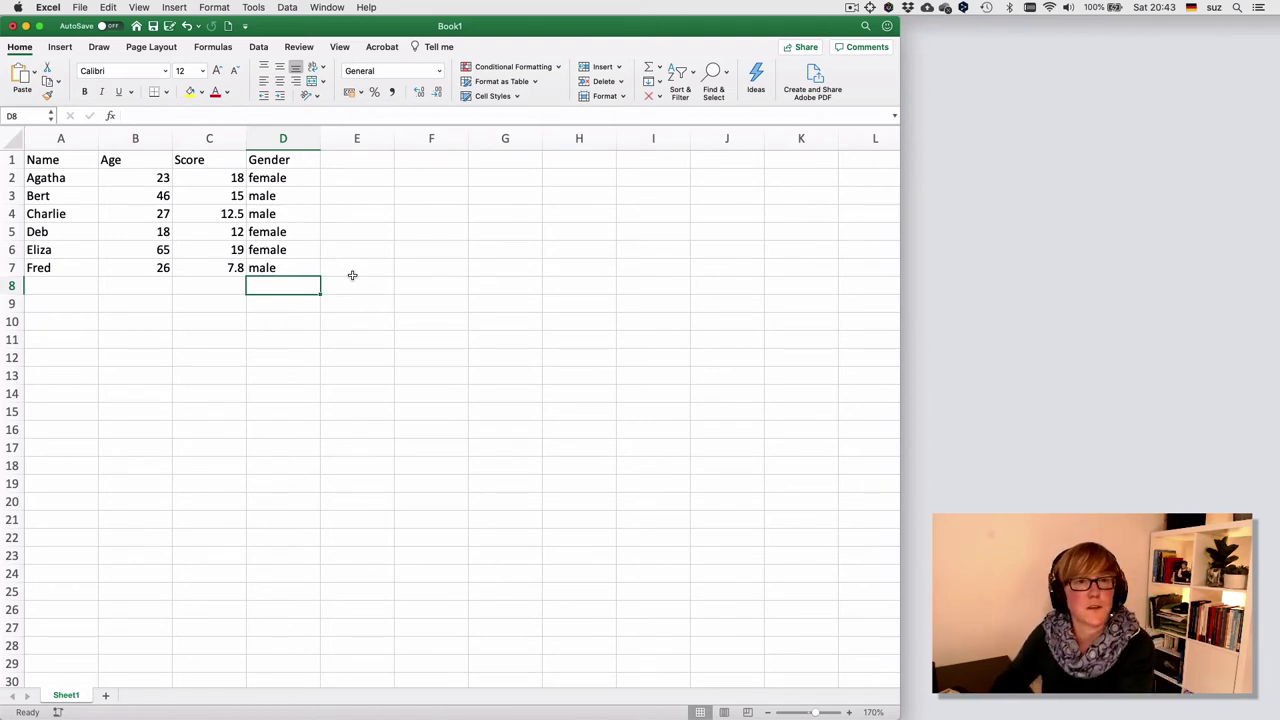
{"action": "left_click", "coordinate": [355, 163]}
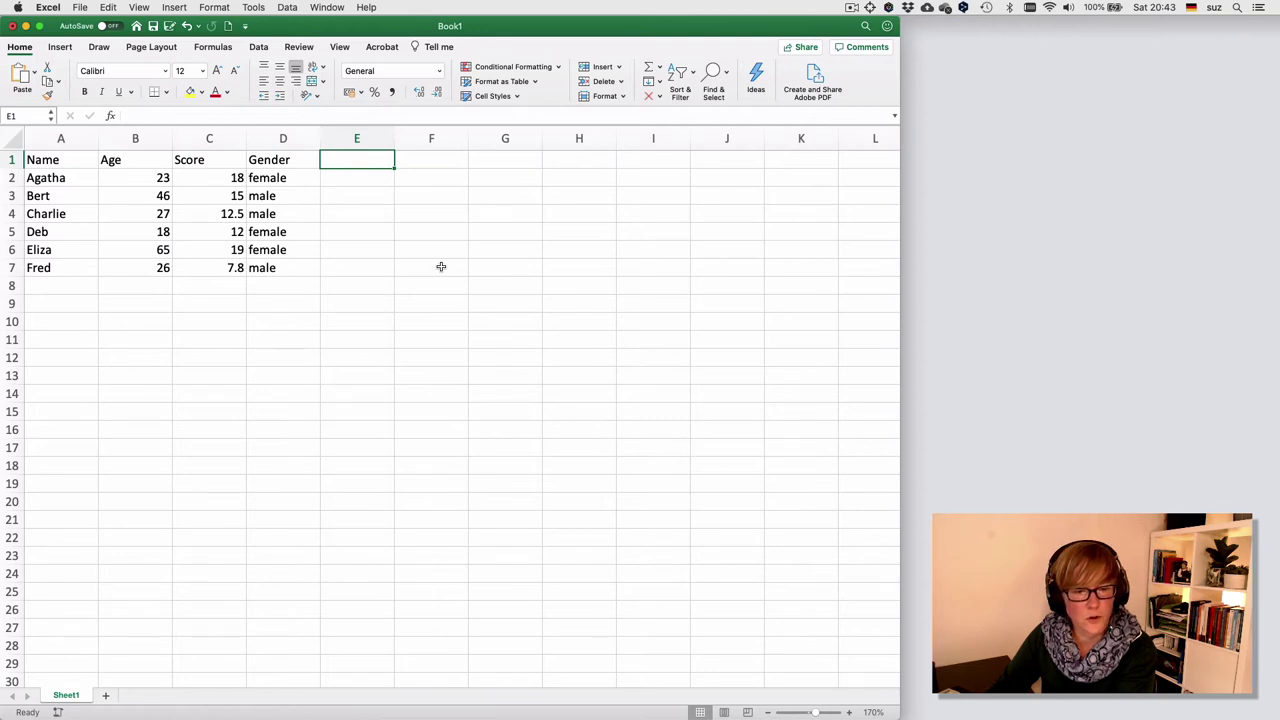
- Add the Group heading in E1 and enter squirrels for the people below, using AutoComplete
{"action": "type", "text": "Group"}
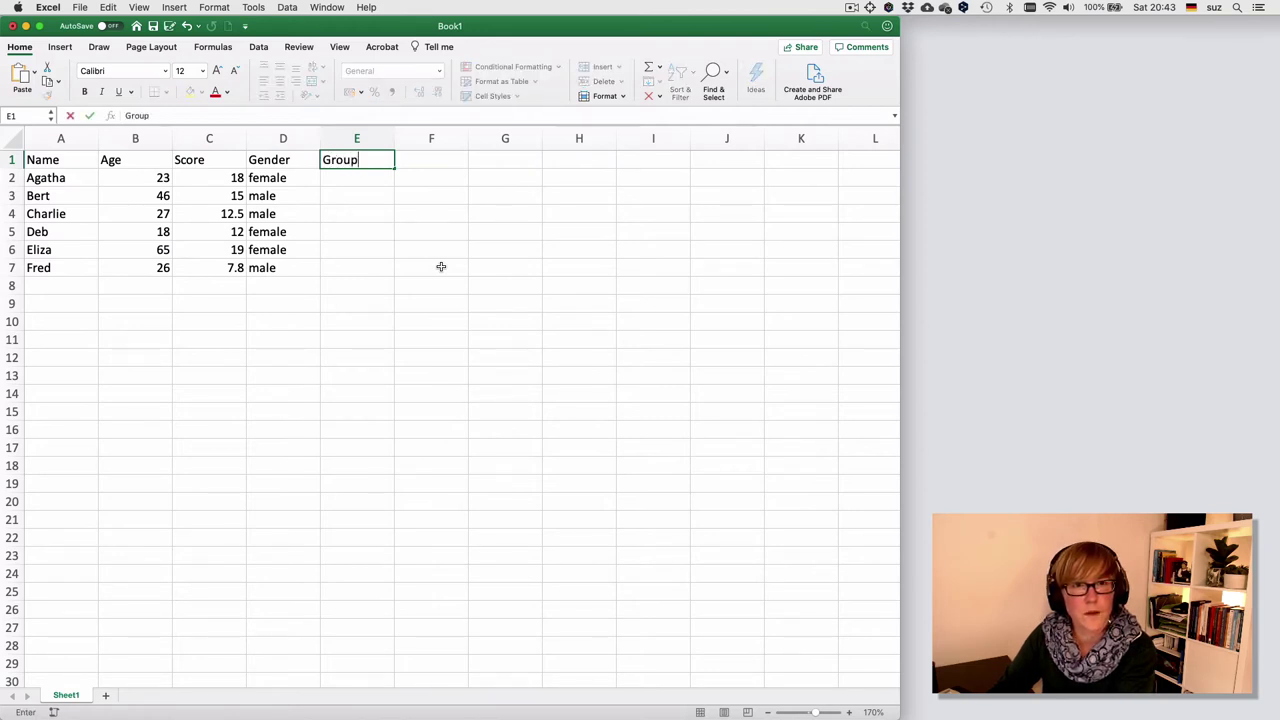
{"action": "key", "text": "Return"}
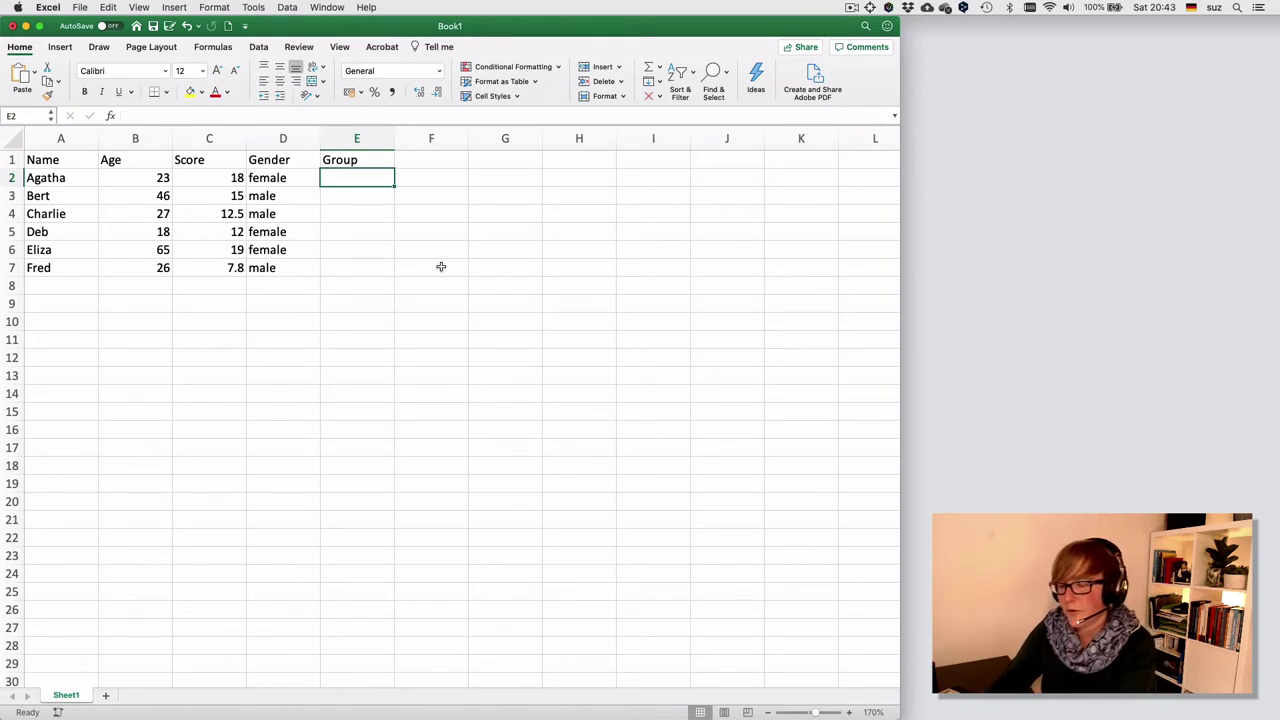
{"action": "type", "text": "squirrels"}
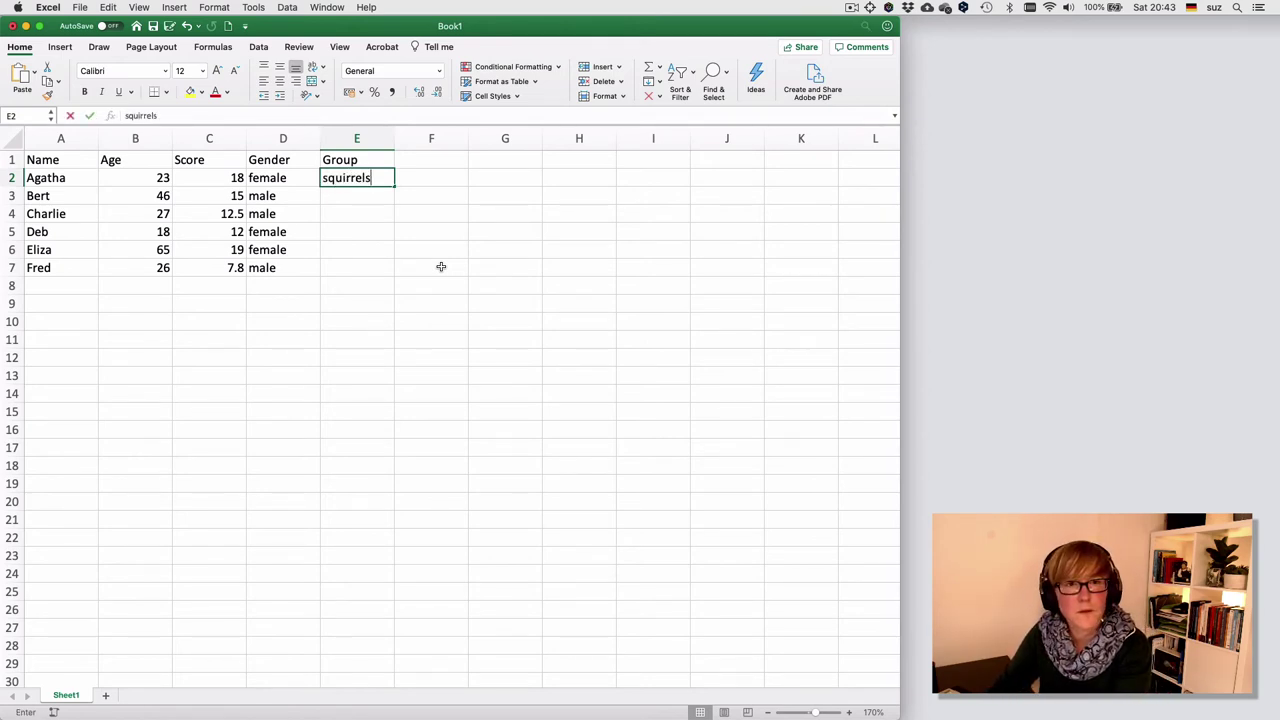
{"action": "key", "text": "Return"}
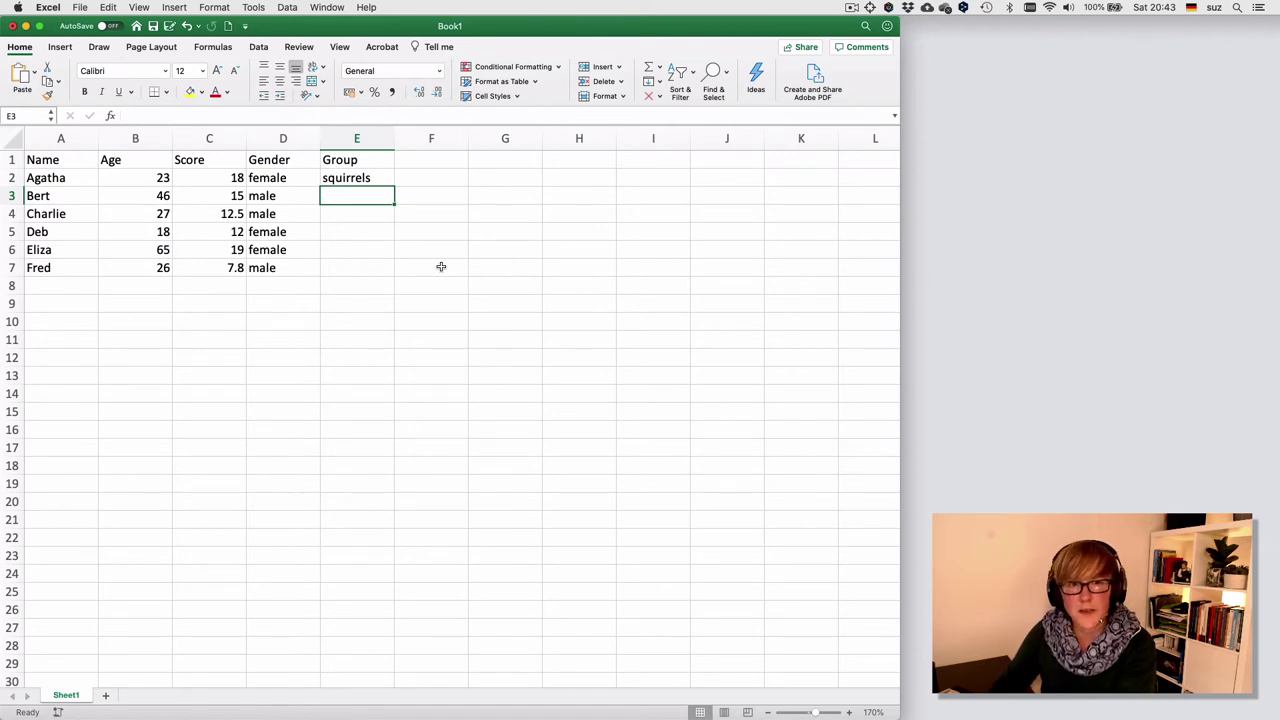
{"action": "type", "text": "s"}
{"action": "key", "text": "Return"}
{"action": "type", "text": "s"}
{"action": "key", "text": "Return"}
{"action": "type", "text": "s"}
{"action": "key", "text": "Return"}
{"action": "type", "text": "s s"}
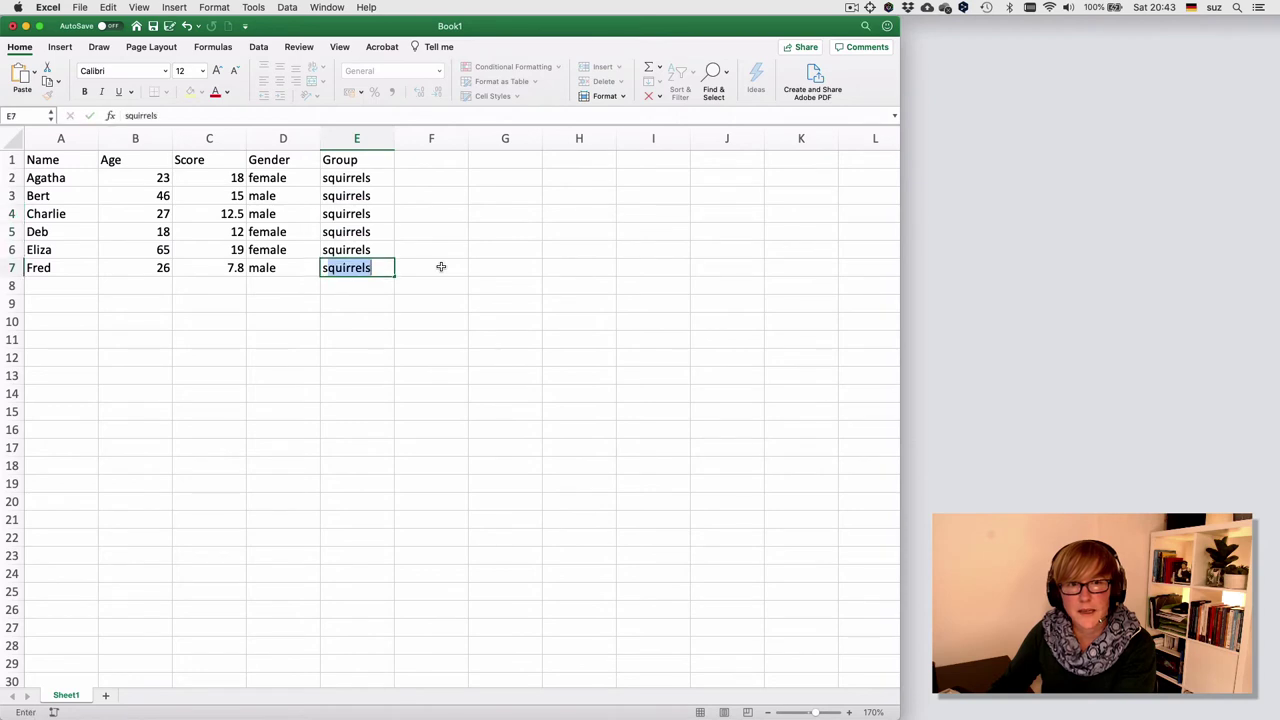
{"action": "key", "text": "Return"}
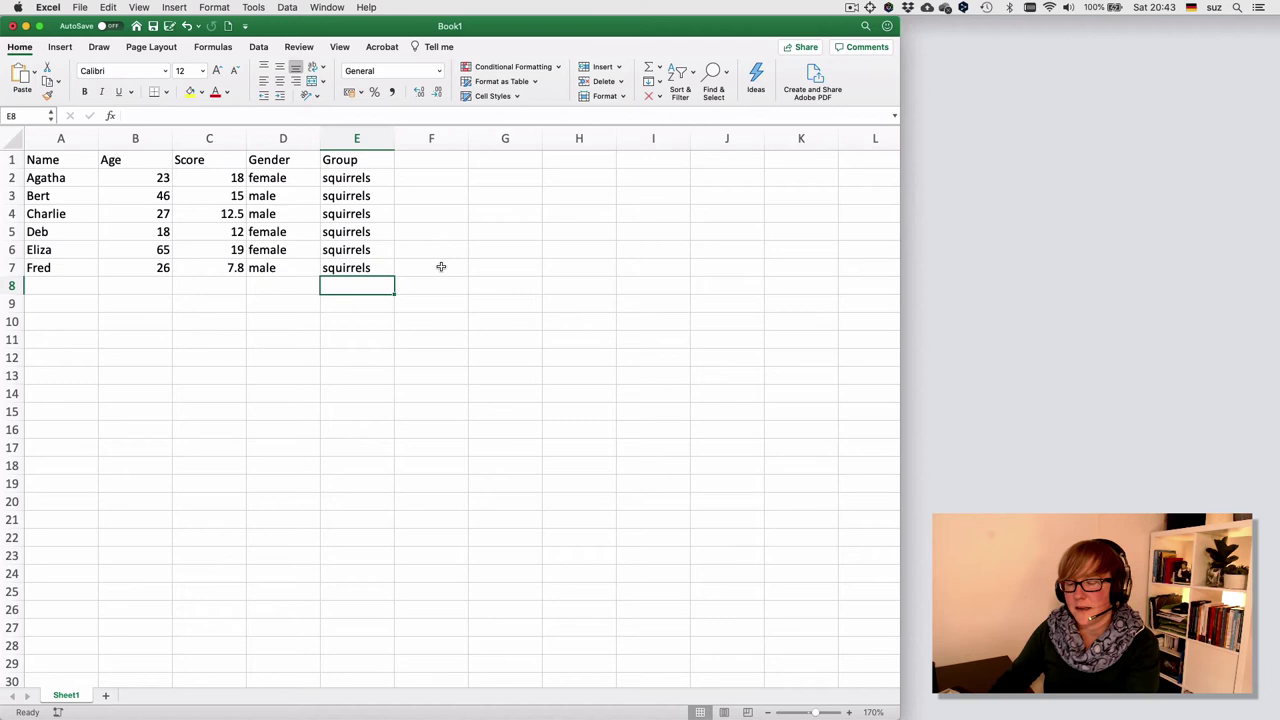
- Clear the repeated squirrels entries from E3 to E7
{"action": "key", "text": "Up"}
{"action": "key", "text": "Up"}
{"action": "key", "text": "Up"}
{"action": "key", "text": "Up"}
{"action": "key", "text": "Up"}
{"action": "key", "text": "shift+Down"}
{"action": "key", "text": "shift+Down"}
{"action": "key", "text": "shift+Down"}
{"action": "key", "text": "shift+Down"}
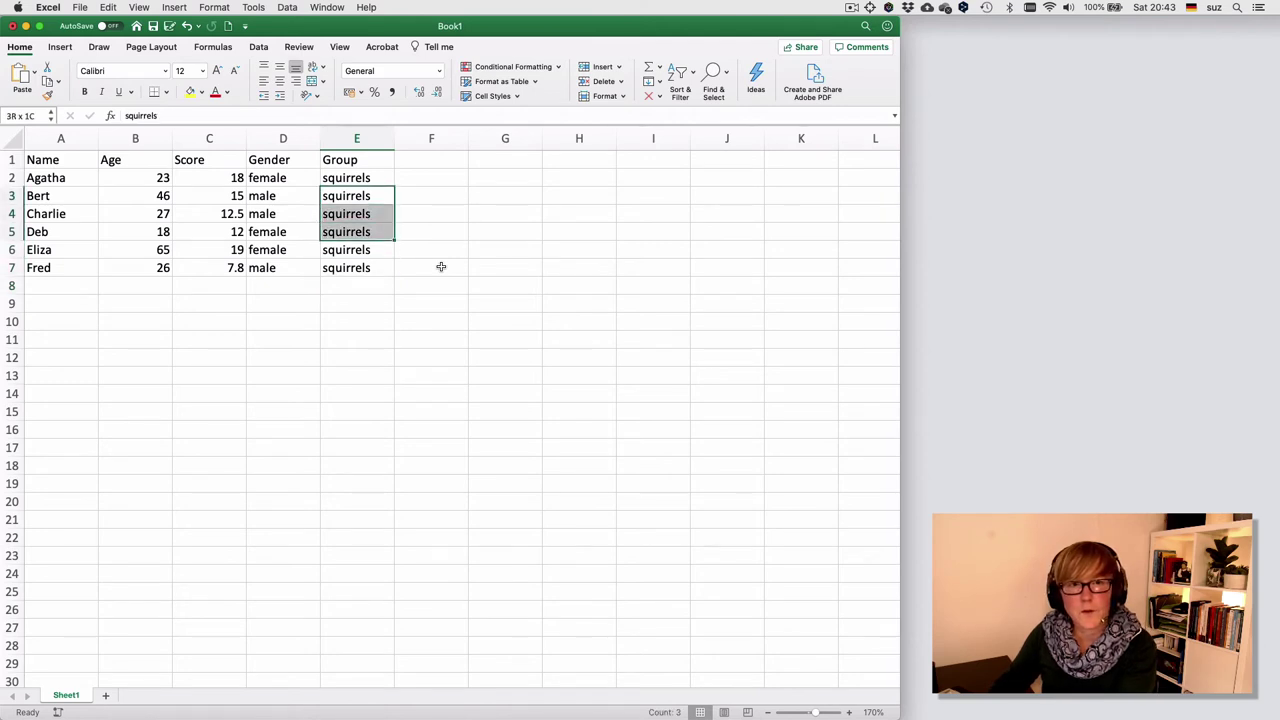
{"action": "key", "text": "Delete"}
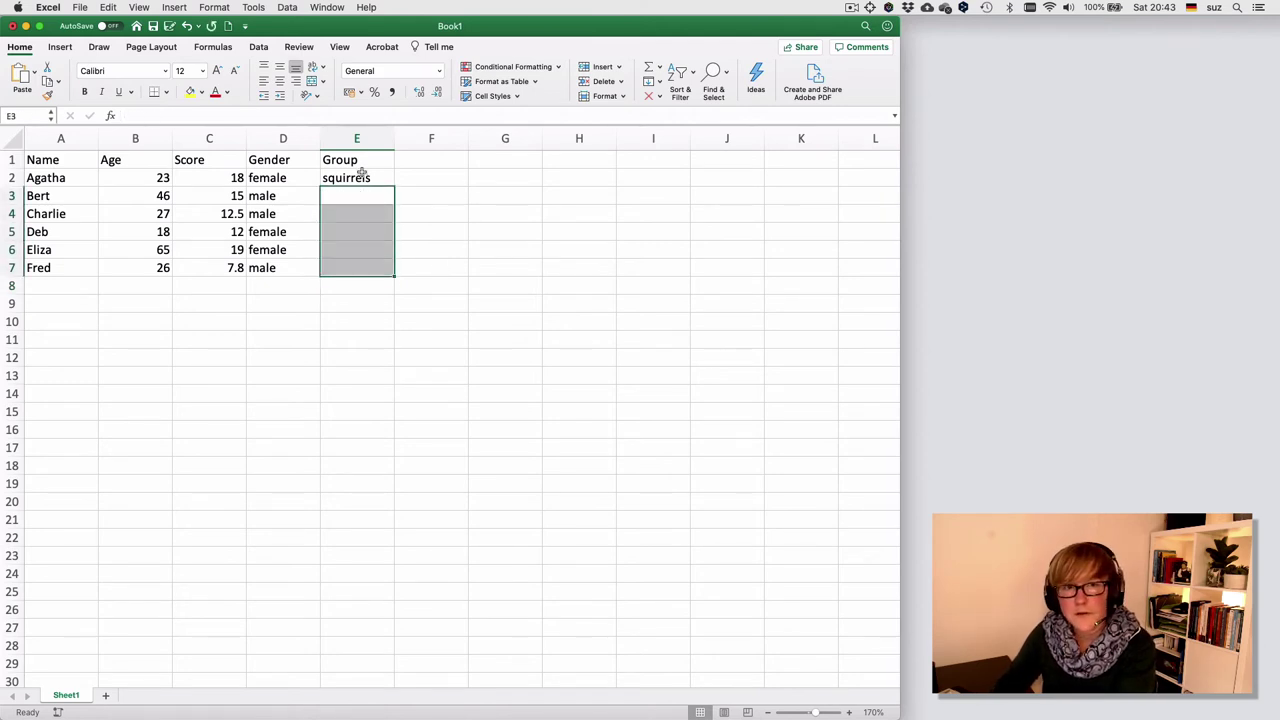
- Copy squirrels from E2 down to E7 with the fill handle
{"action": "left_click", "coordinate": [351, 182]}
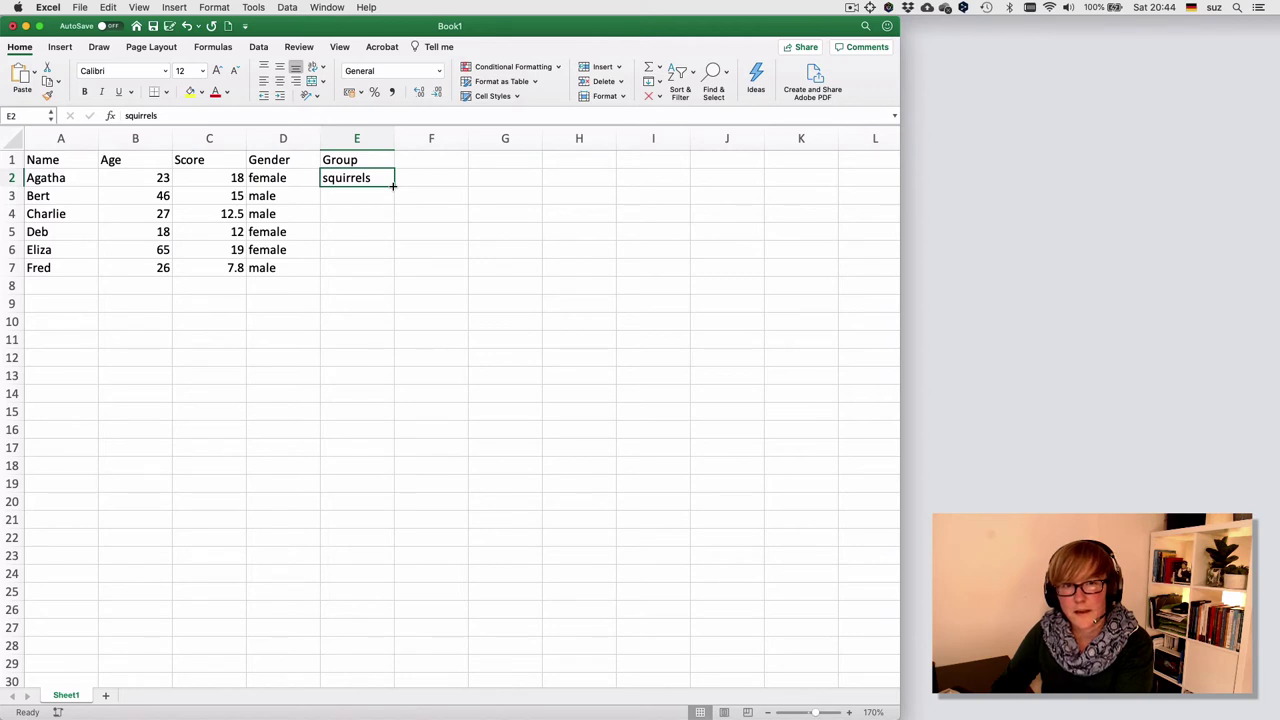
{"action": "left_click_drag", "start_coordinate": [392, 185], "coordinate": [389, 271]}
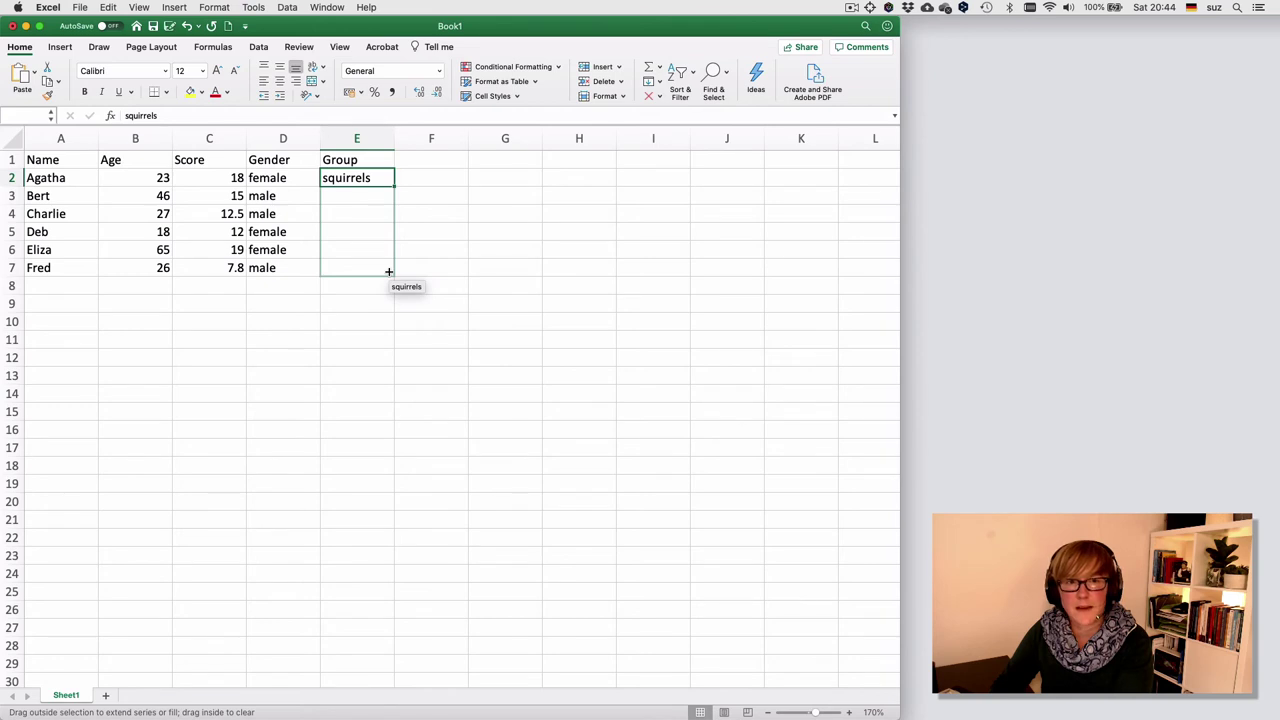
{"action": "left_click_drag", "start_coordinate": [389, 271], "coordinate": [392, 273]}
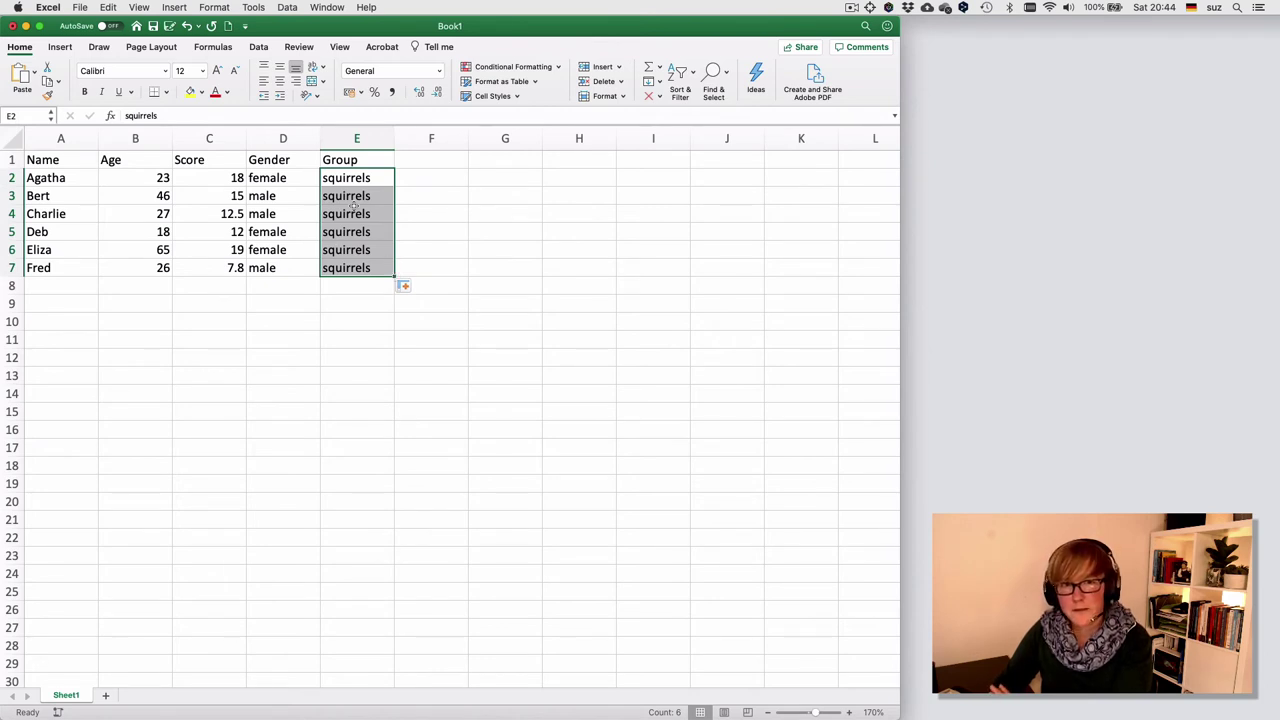
{"action": "left_click_drag", "start_coordinate": [342, 196], "coordinate": [345, 249]}
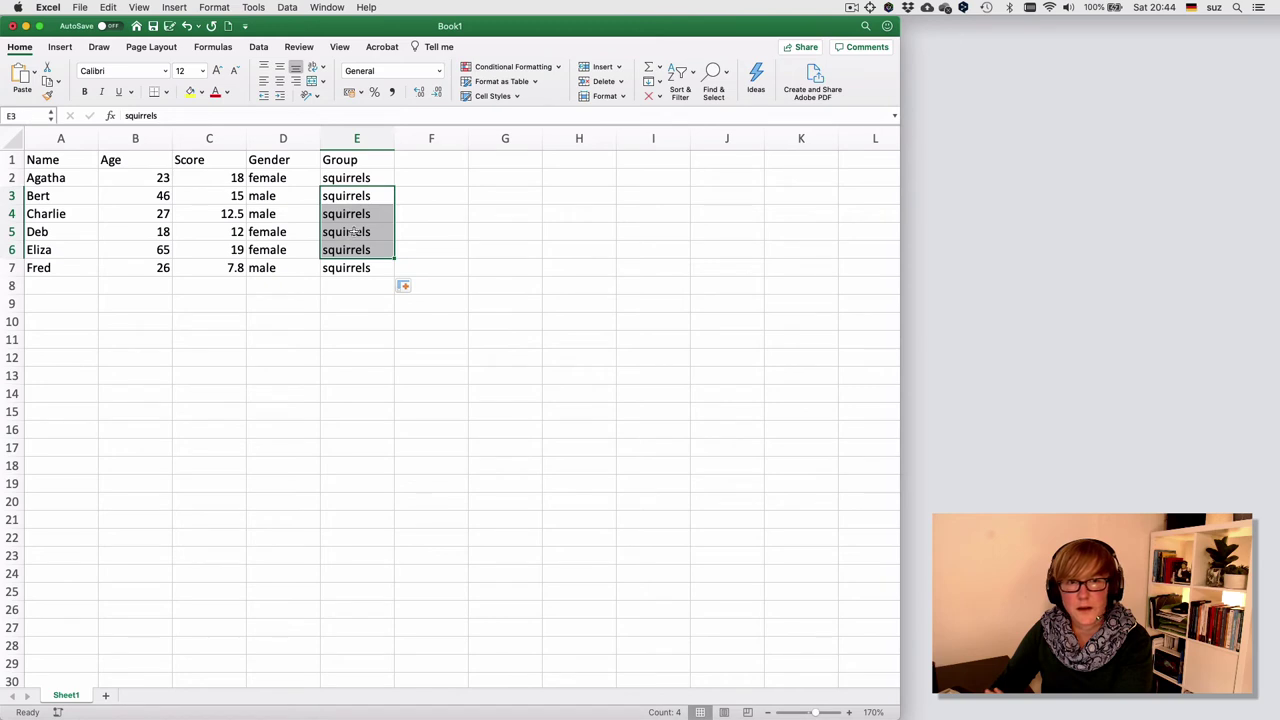
{"action": "left_click", "coordinate": [372, 208]}
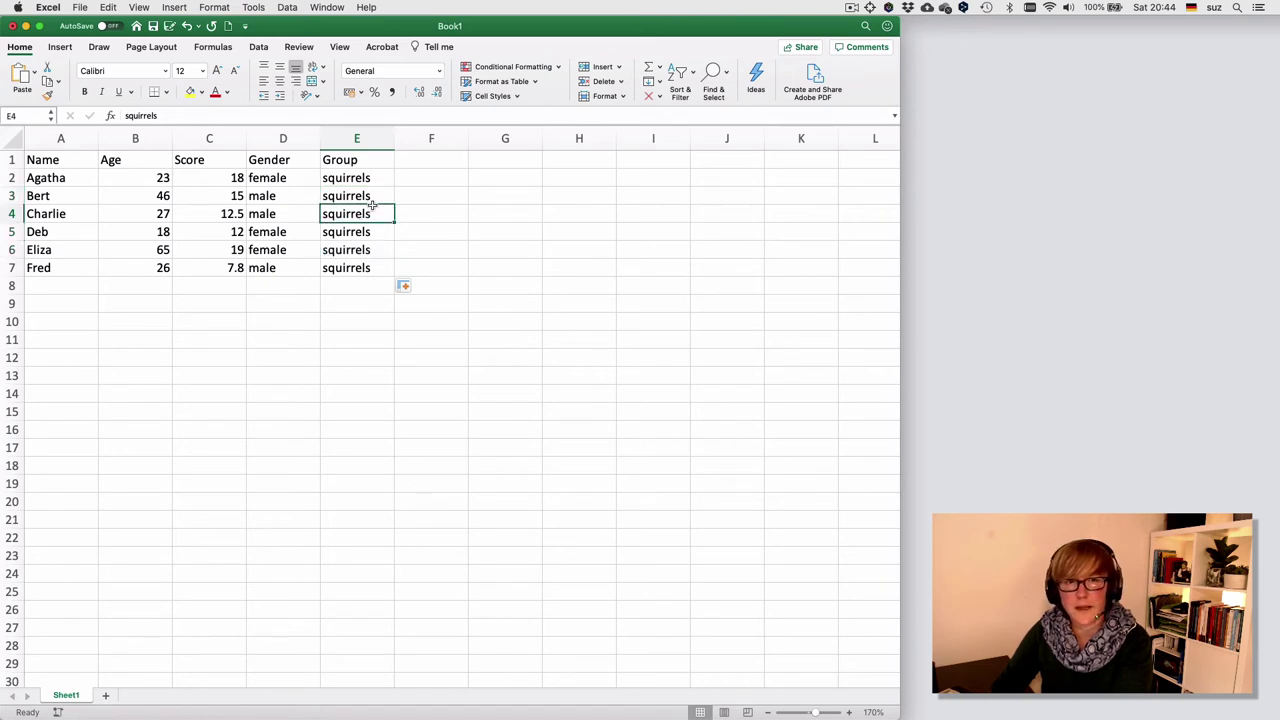
{"action": "left_click", "coordinate": [428, 159]}
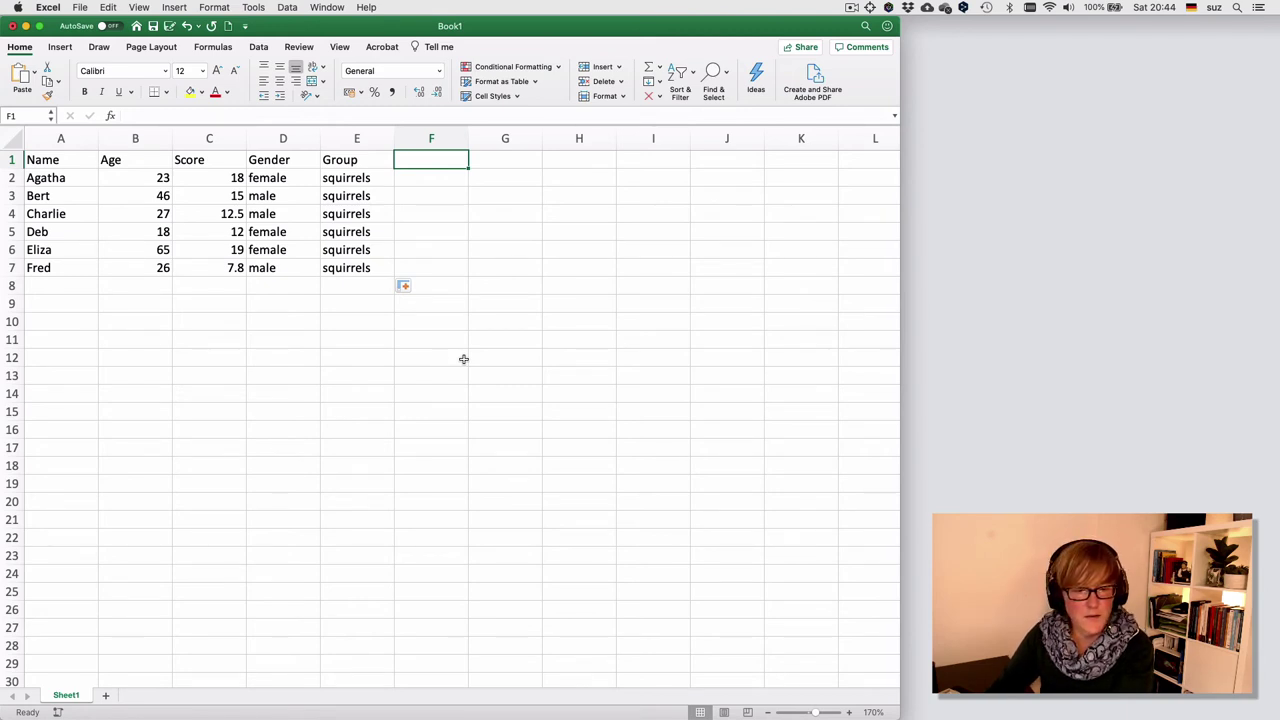
- Add the ID heading in F1 with 1 in F2
{"action": "type", "text": "ID"}
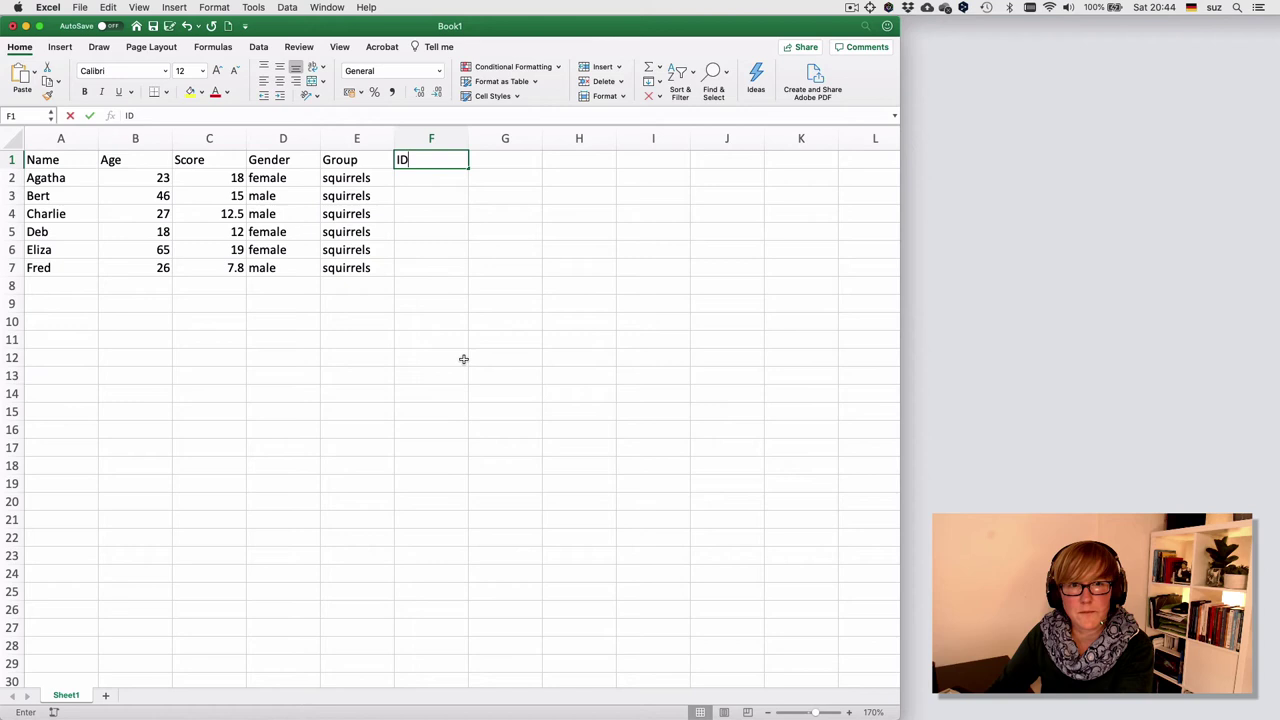
{"action": "key", "text": "Return"}
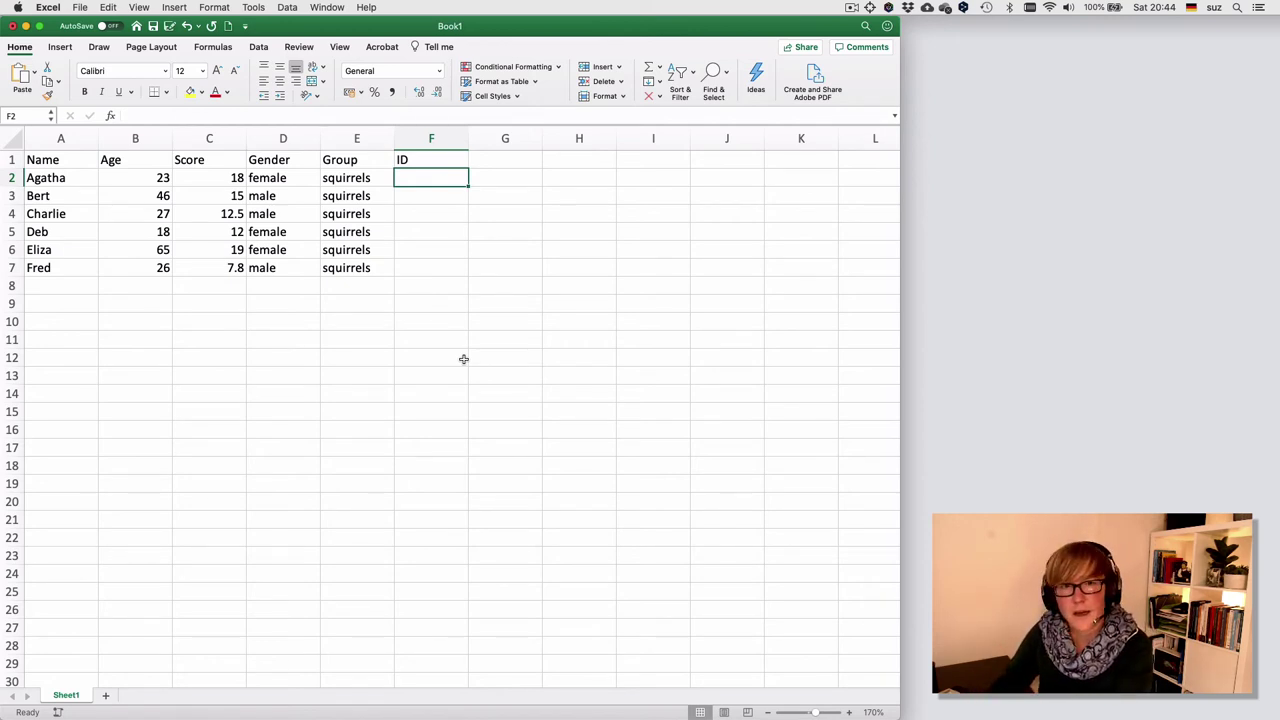
{"action": "type", "text": "1"}
{"action": "key", "text": "Return"}
- Type IDs 2 to 6 down column F, then delete them from F3:F7 again
{"action": "type", "text": "2"}
{"action": "key", "text": "Return"}
{"action": "type", "text": "3"}
{"action": "key", "text": "Return"}
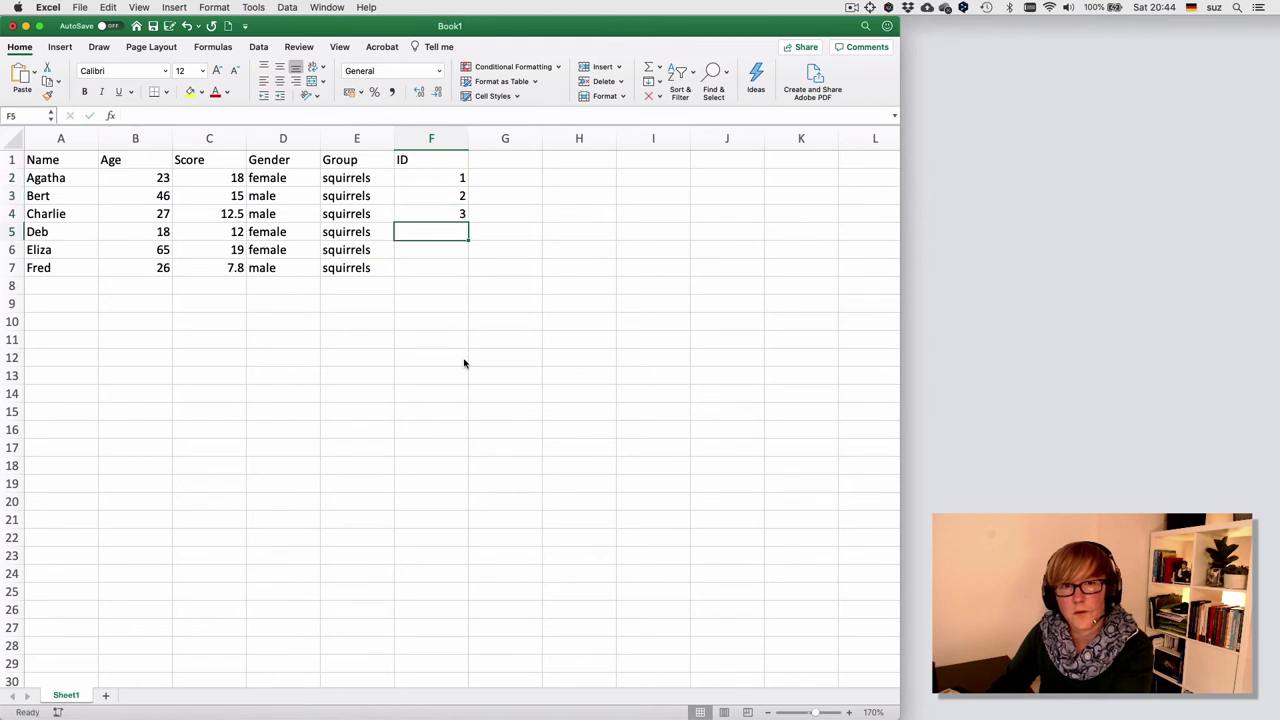
{"action": "type", "text": "4"}
{"action": "key", "text": "Return"}
{"action": "type", "text": "5"}
{"action": "key", "text": "Return"}
{"action": "type", "text": "6"}
{"action": "key", "text": "Return"}
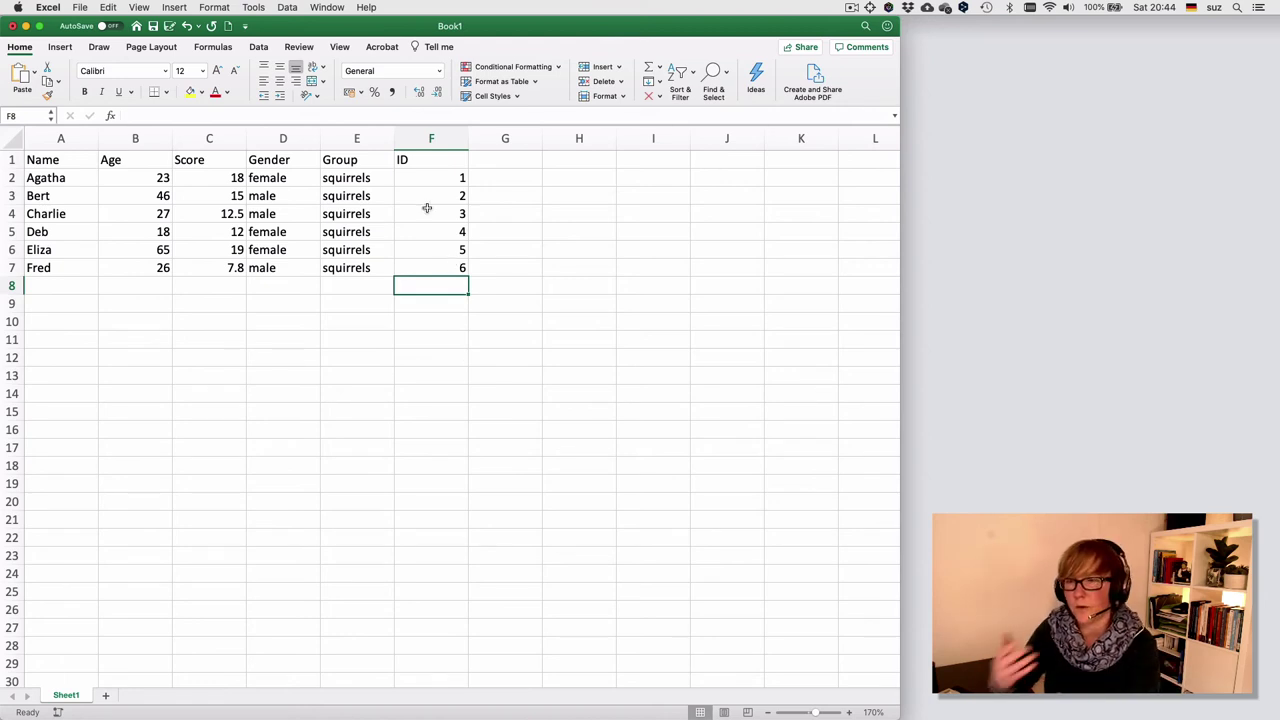
{"action": "left_click_drag", "start_coordinate": [423, 196], "coordinate": [423, 272]}
{"action": "key", "text": "Delete"}
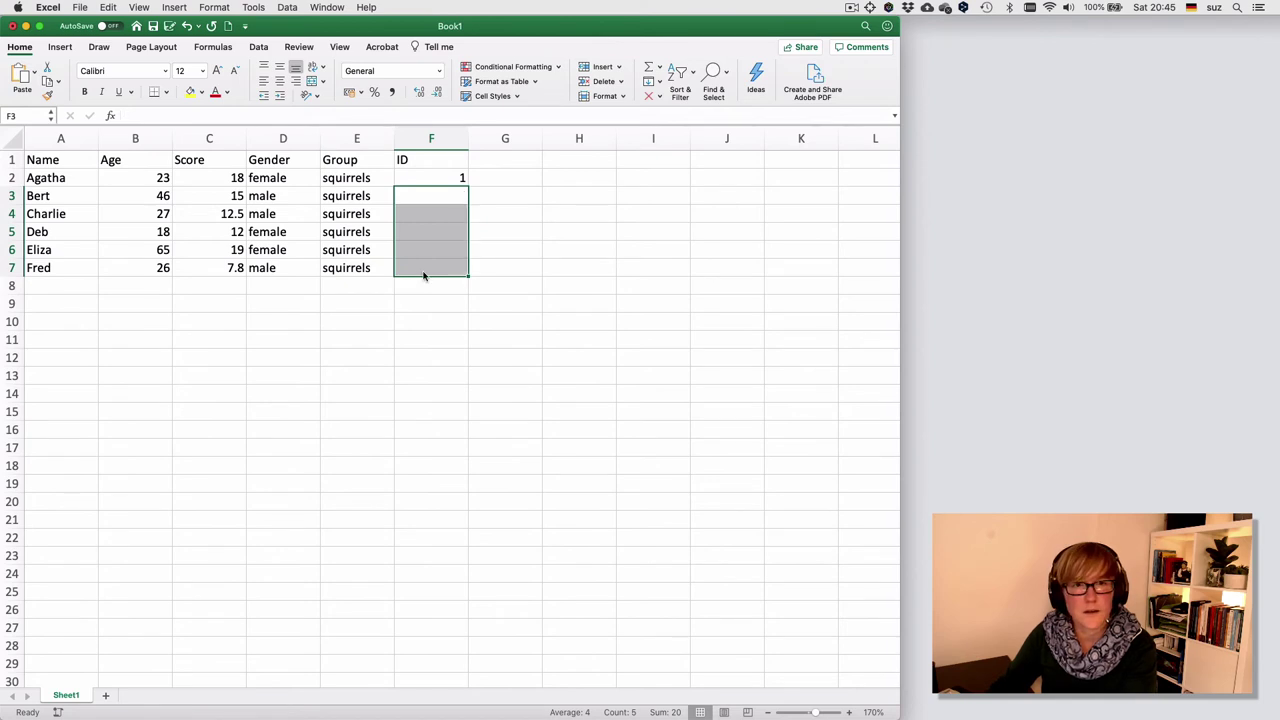
- Drag F2's 1 down to F7 and switch Auto Fill Options to a 1–6 series
{"action": "left_click", "coordinate": [456, 208]}
{"action": "left_click", "coordinate": [450, 178]}
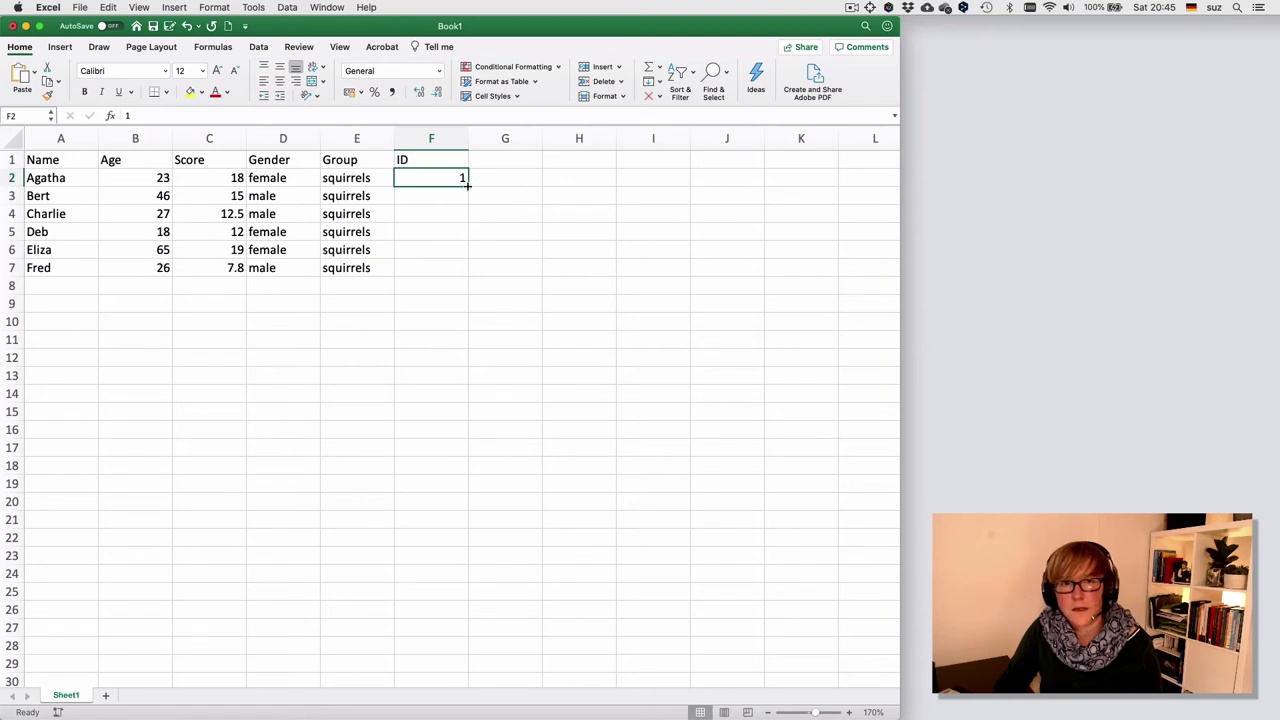
{"action": "left_click_drag", "start_coordinate": [467, 185], "coordinate": [467, 273]}
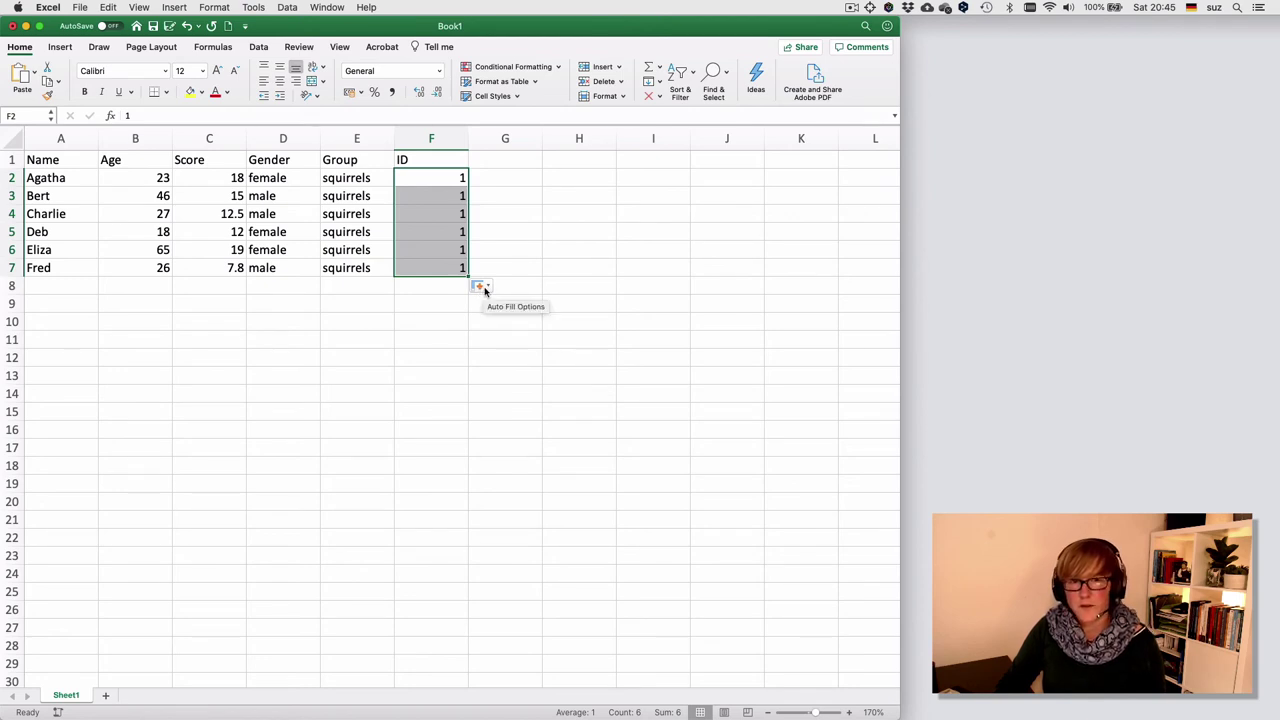
{"action": "left_click", "coordinate": [484, 288]}
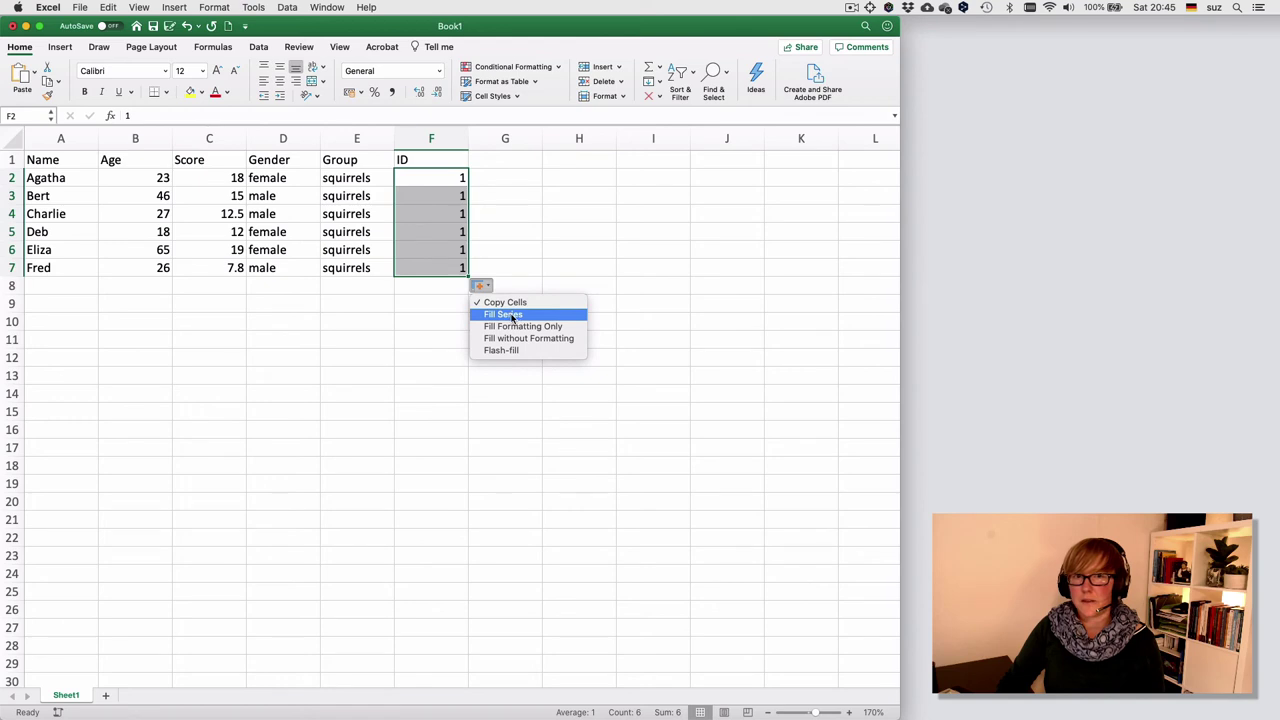
{"action": "left_click", "coordinate": [512, 317]}
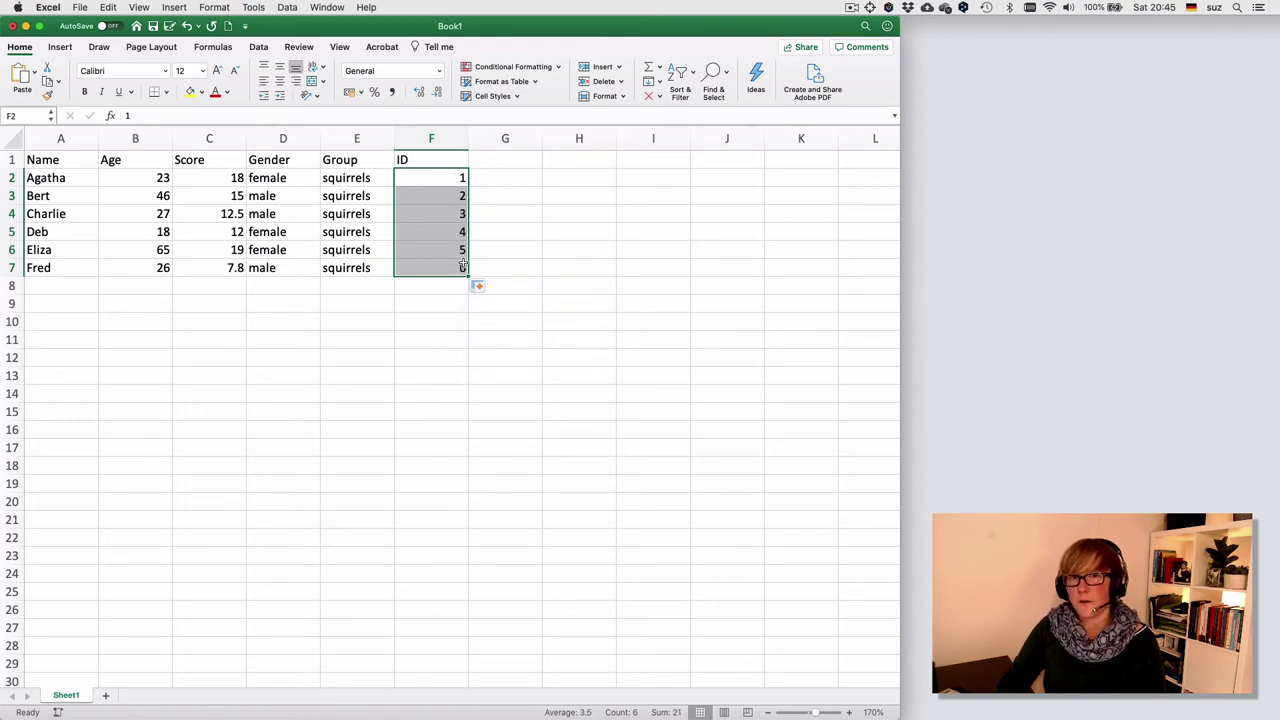
{"action": "left_click", "coordinate": [429, 197]}
- Clear F3:F7, double-click F2's fill handle, and choose Fill Series for IDs 1–6
{"action": "left_click_drag", "start_coordinate": [442, 196], "coordinate": [443, 265]}
{"action": "key", "text": "Delete"}
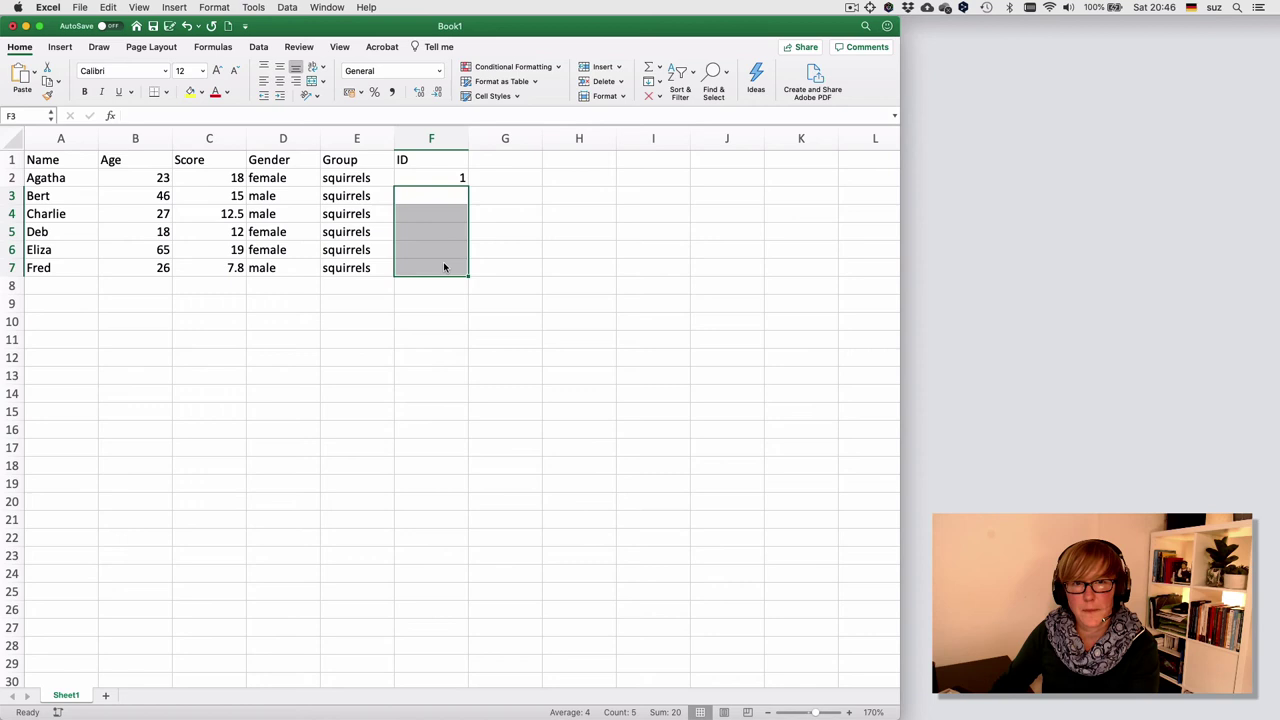
{"action": "left_click", "coordinate": [432, 177]}
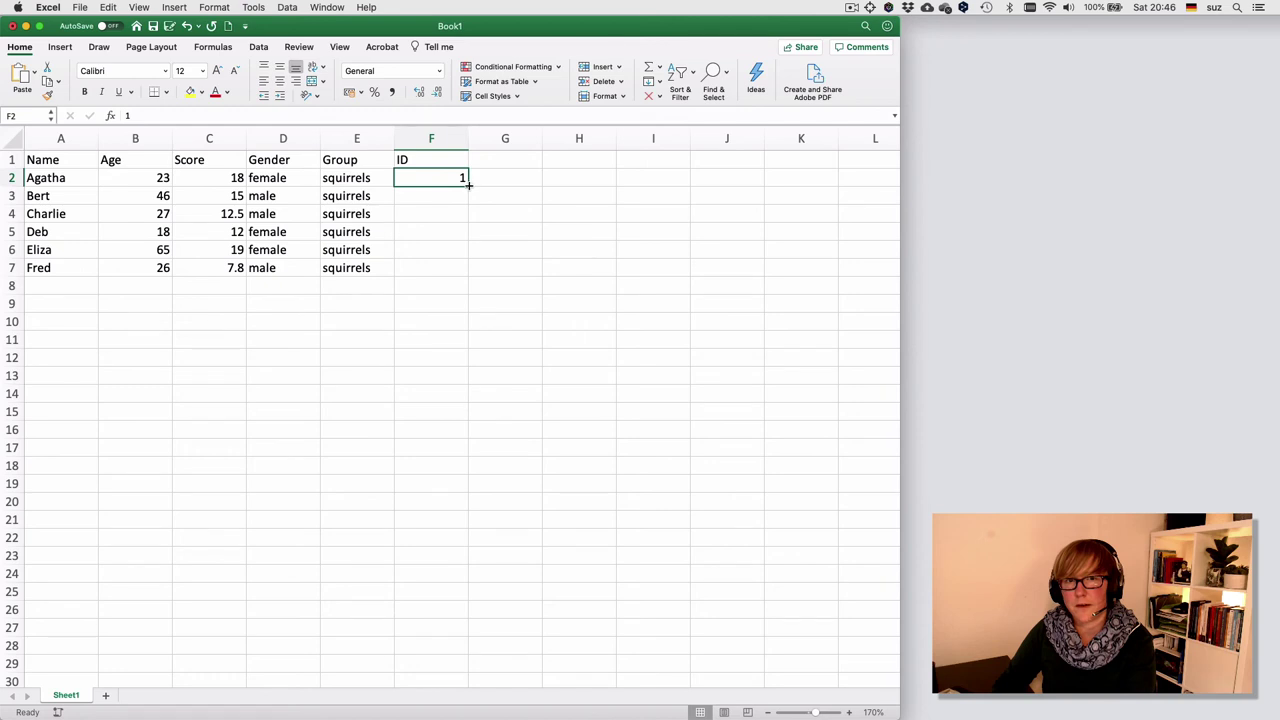
{"action": "double_click", "coordinate": [467, 184]}
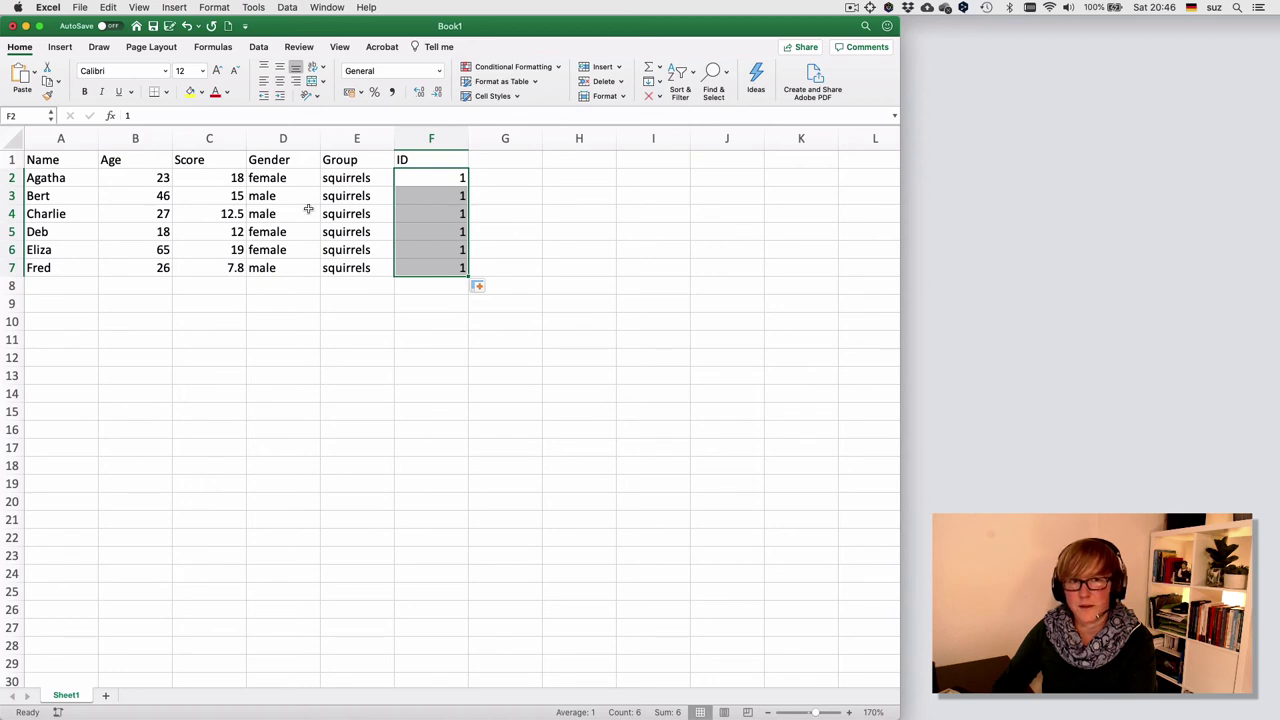
{"action": "left_click", "coordinate": [478, 287]}
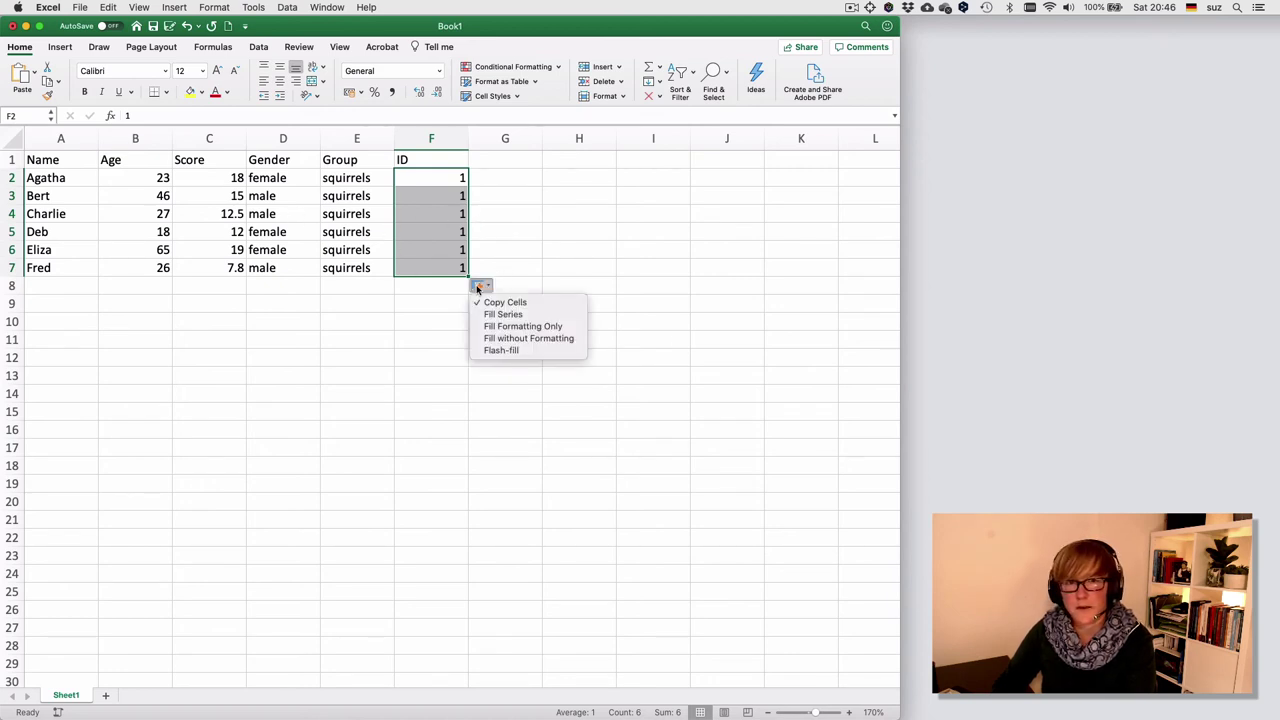
{"action": "left_click", "coordinate": [524, 317]}
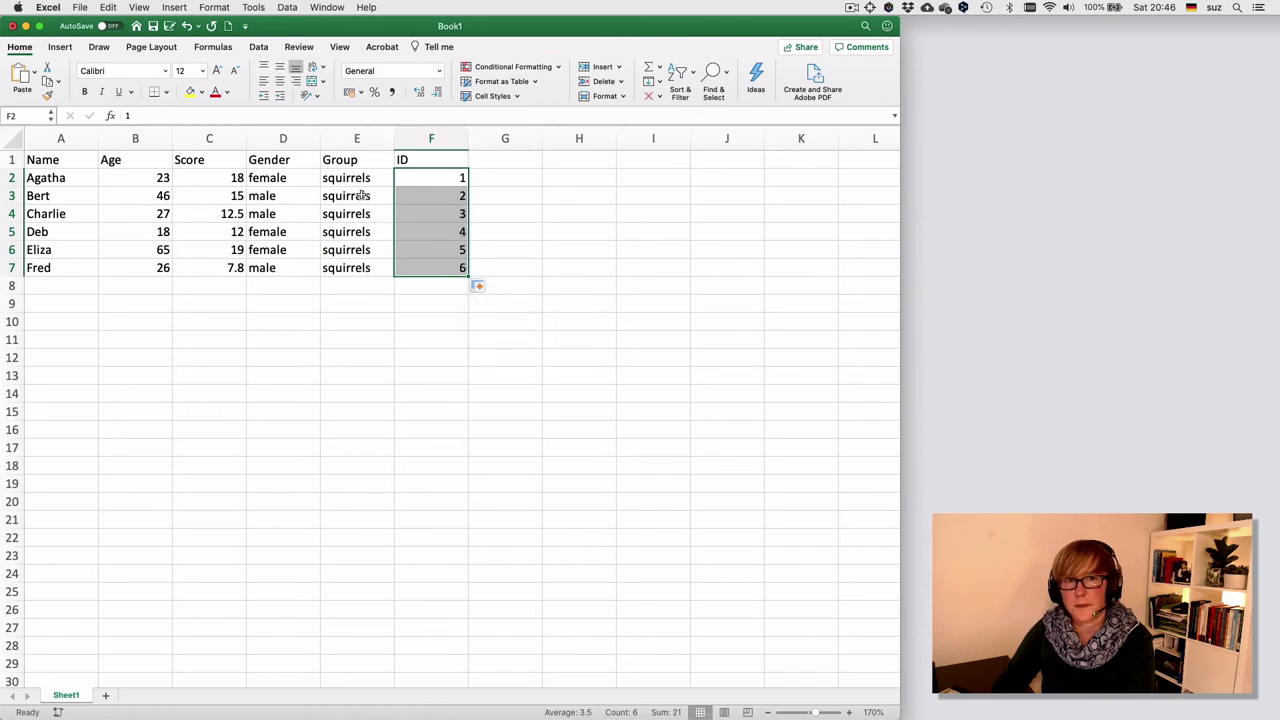
- Clear E3:E7 and drag squirrels from E2 back down to E7
{"action": "left_click_drag", "start_coordinate": [363, 196], "coordinate": [366, 260]}
{"action": "key", "text": "Delete"}
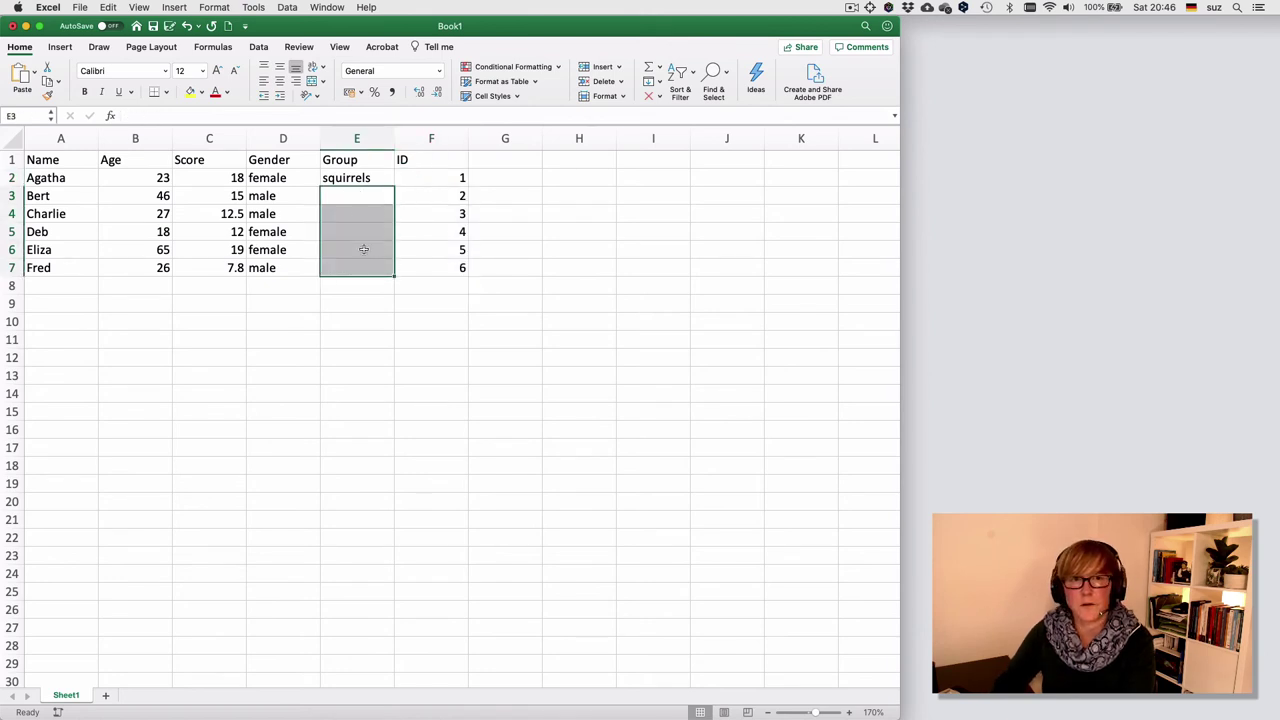
{"action": "left_click", "coordinate": [357, 178]}
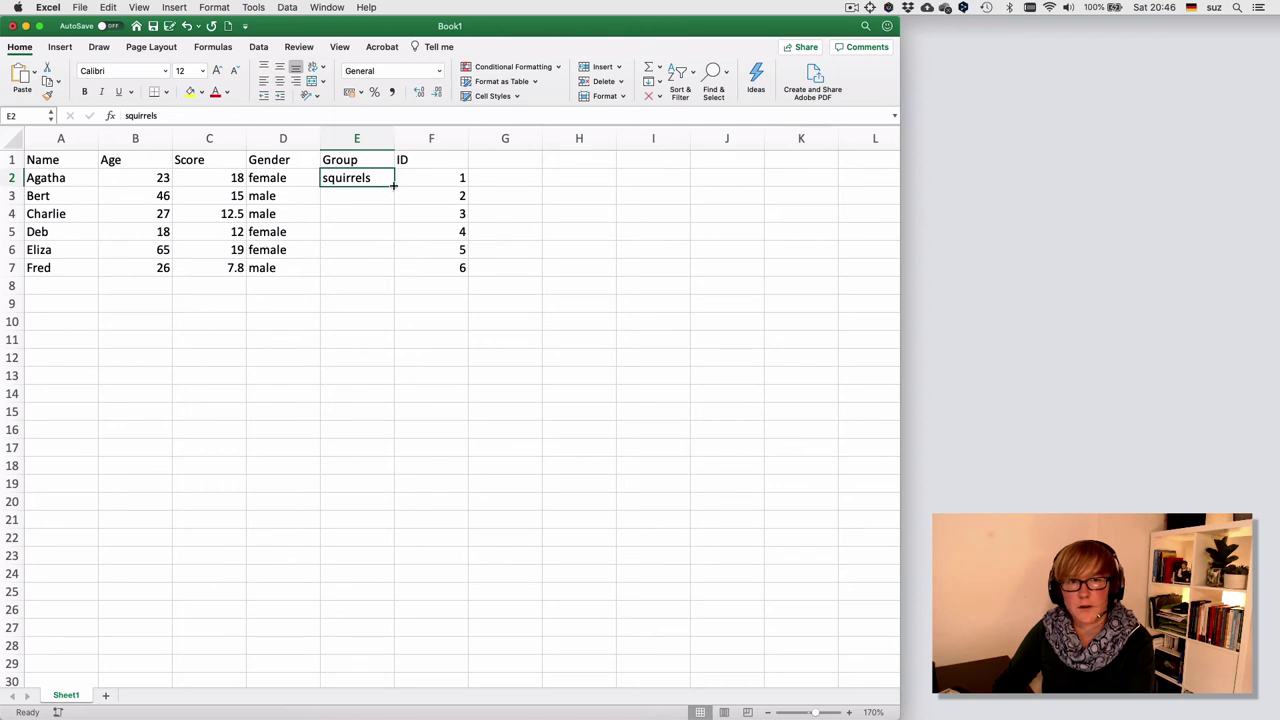
{"action": "left_click_drag", "start_coordinate": [394, 185], "coordinate": [390, 272]}
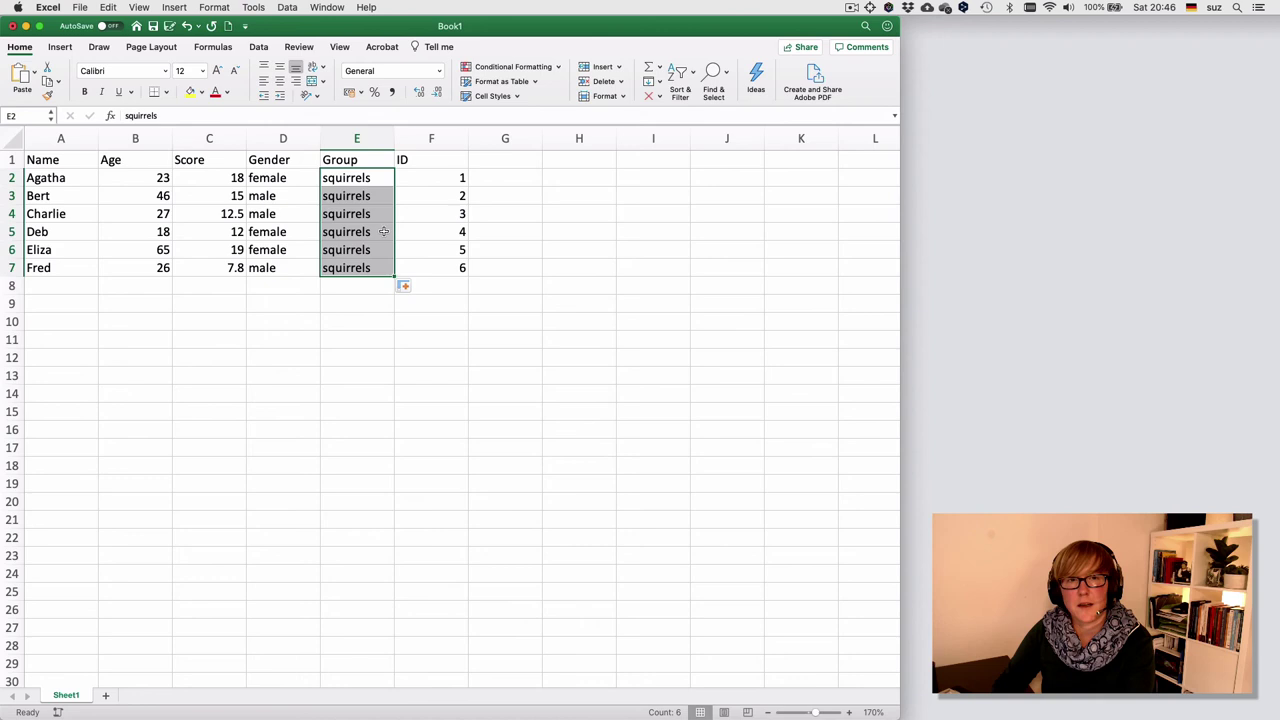
{"action": "left_click", "coordinate": [480, 161]}
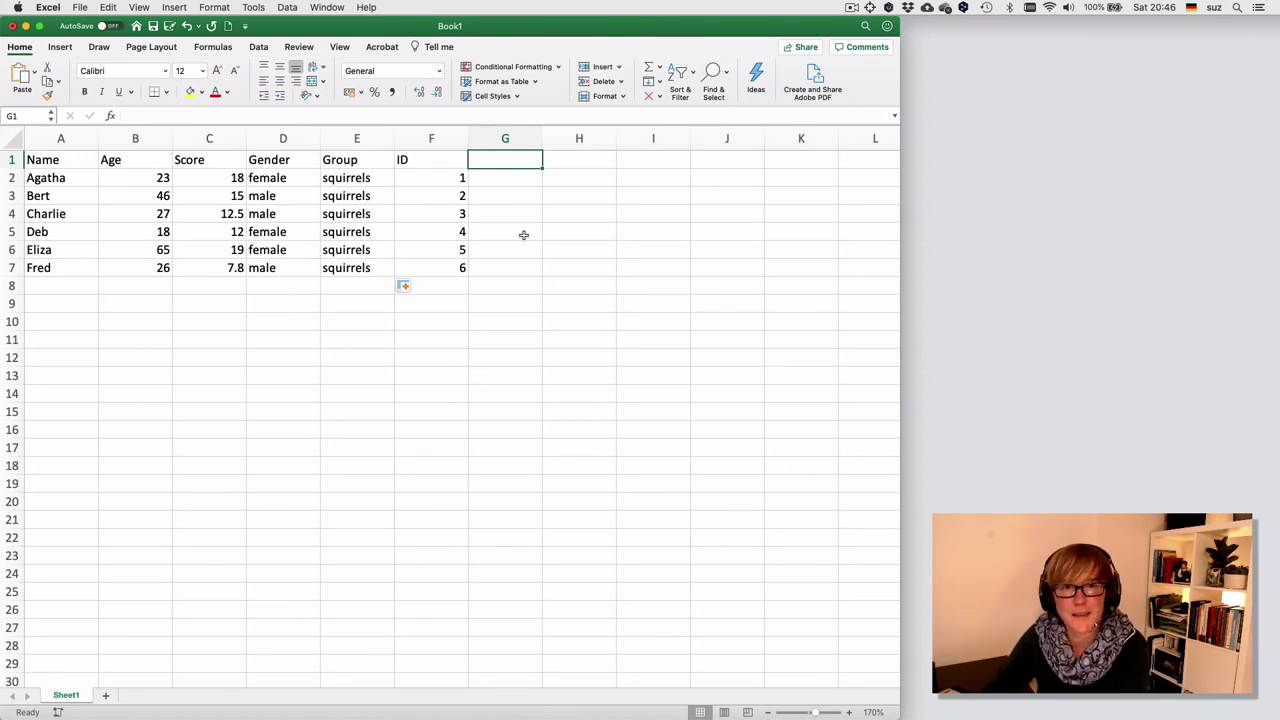
- Enter the header 'Day' in G1 and 'Monday' in G2
{"action": "type", "text": "Day"}
{"action": "key", "text": "Return"}
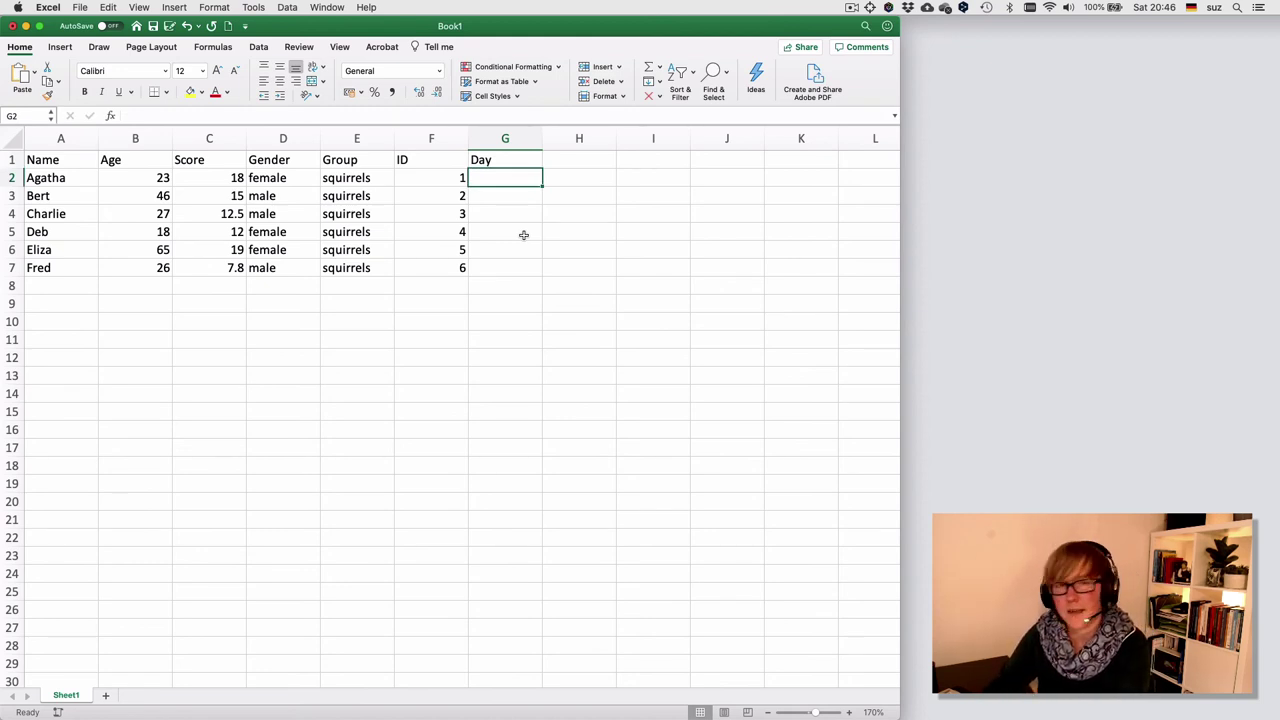
{"action": "type", "text": "Monday"}
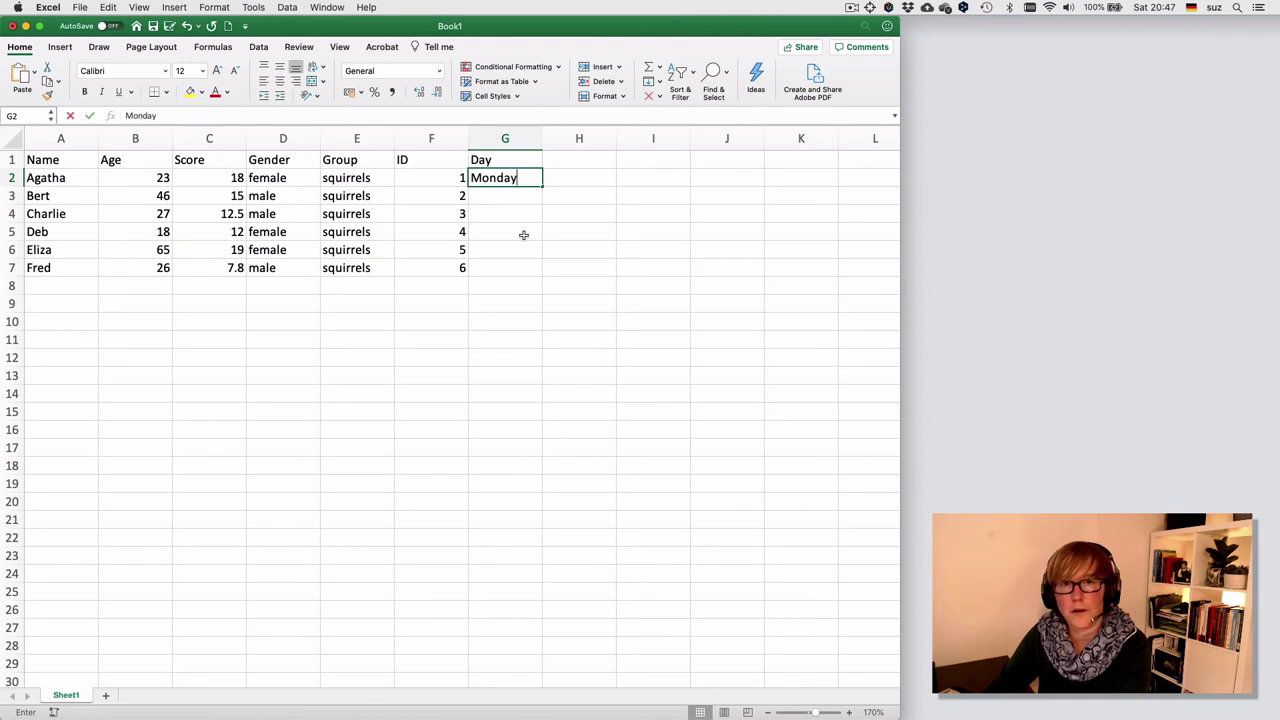
{"action": "key", "text": "Return"}
- Fill Monday down to G7 as copied cells instead of a weekday series
{"action": "left_click", "coordinate": [499, 182]}
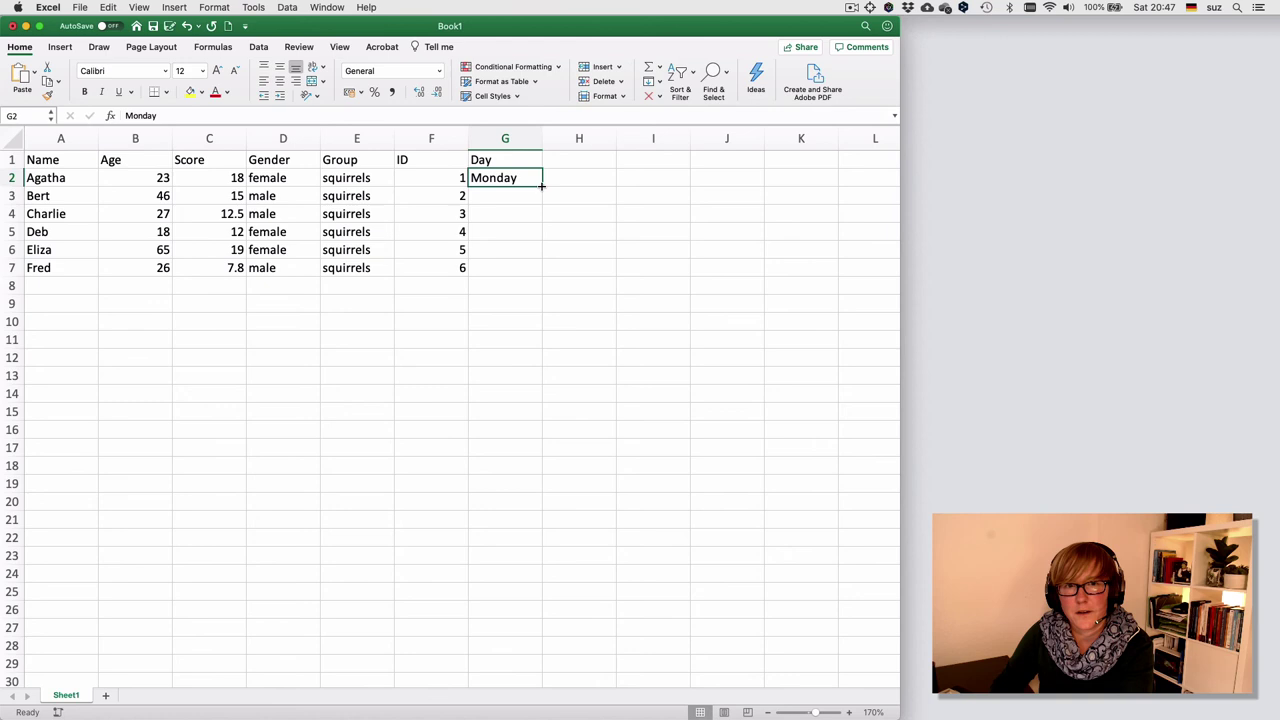
{"action": "left_click_drag", "start_coordinate": [541, 186], "coordinate": [540, 273]}
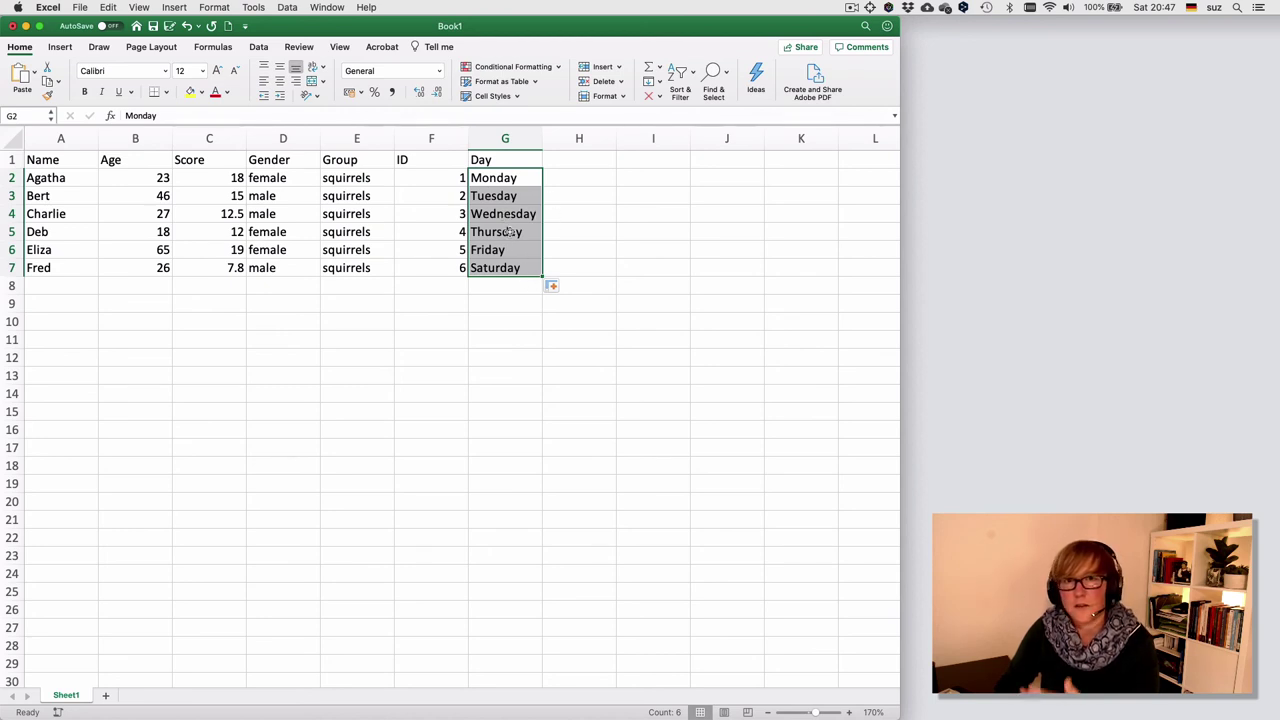
{"action": "left_click", "coordinate": [551, 285]}
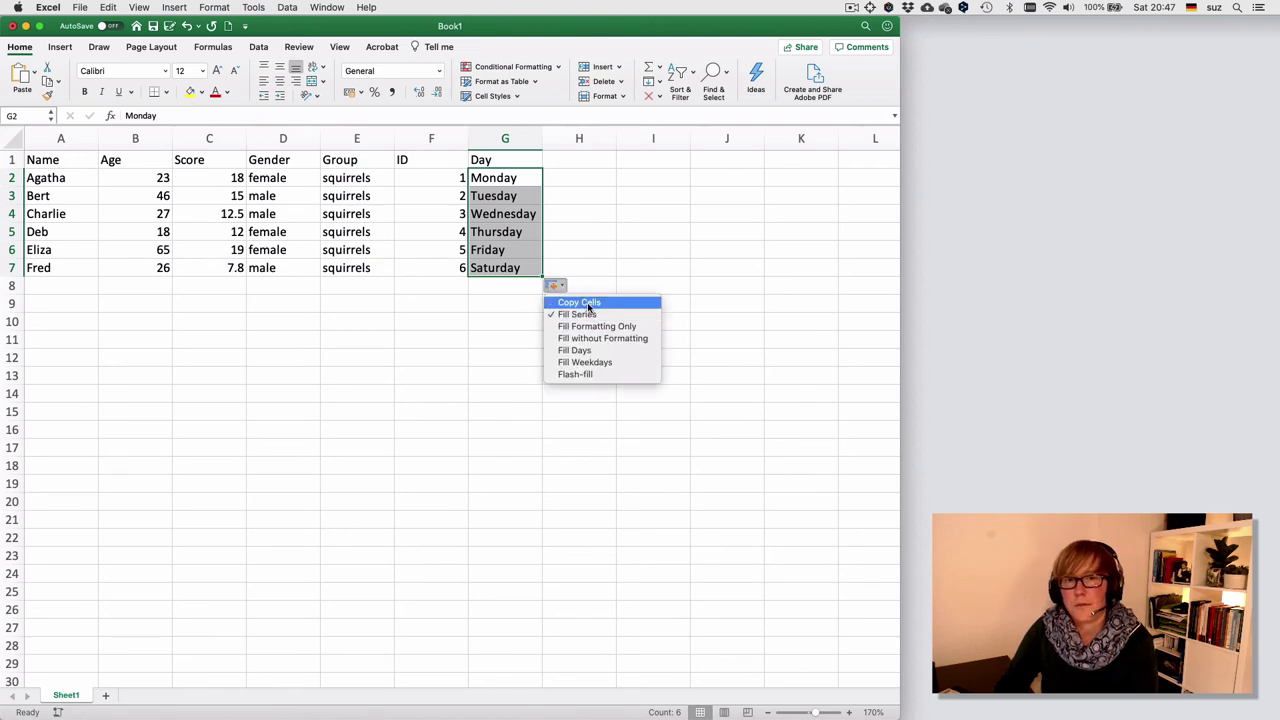
{"action": "left_click", "coordinate": [589, 305]}
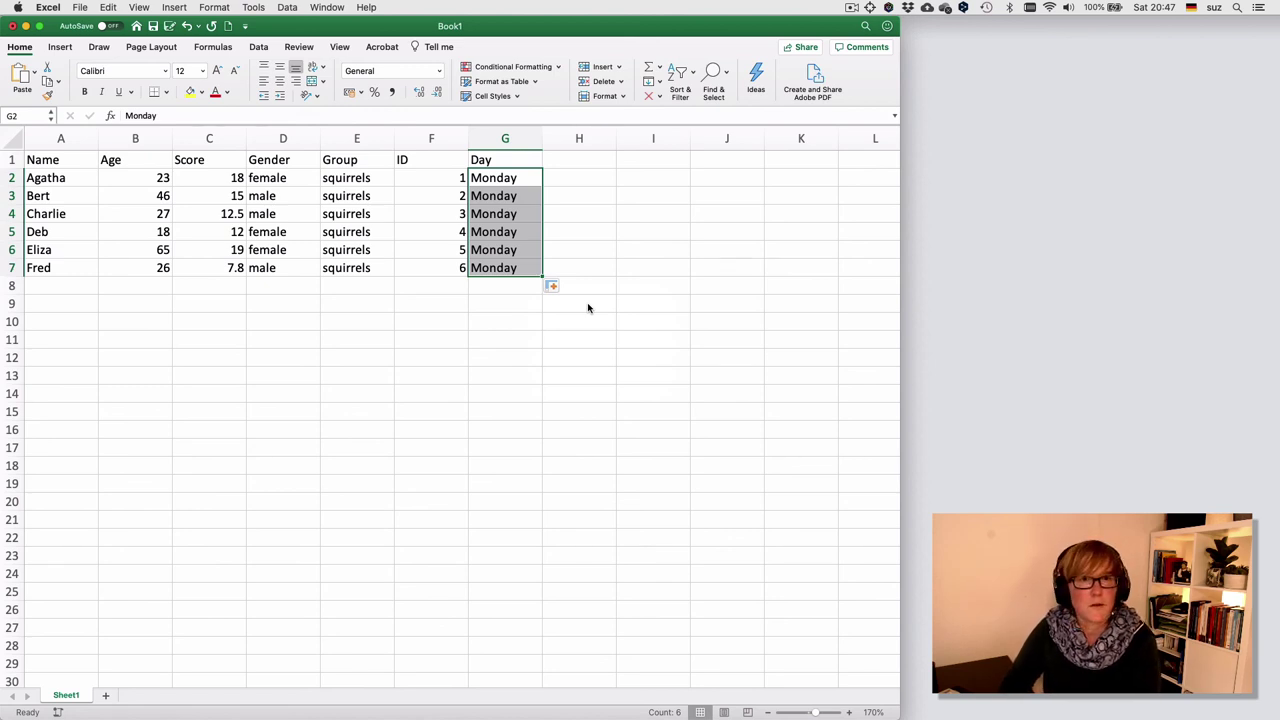
- Narrow column F so the ID numbers 1–6 fit snugly
{"action": "left_click", "coordinate": [452, 233]}
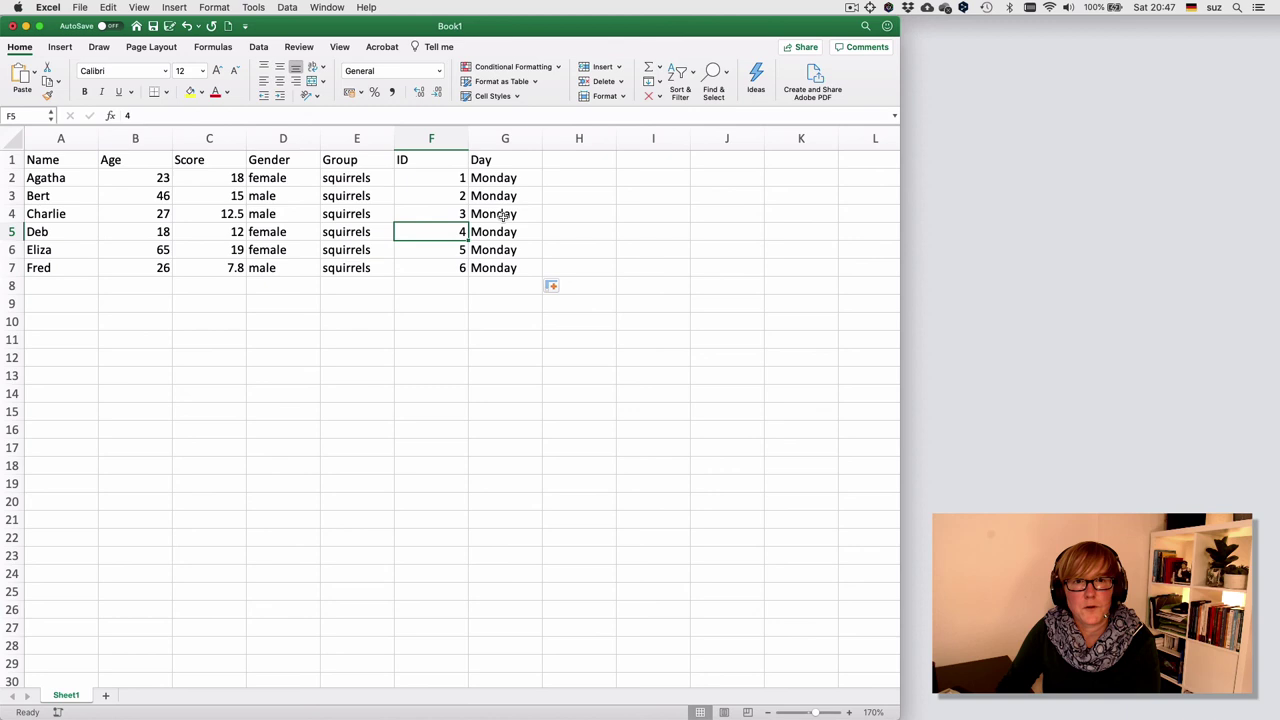
{"action": "left_click_drag", "start_coordinate": [469, 139], "coordinate": [469, 139]}
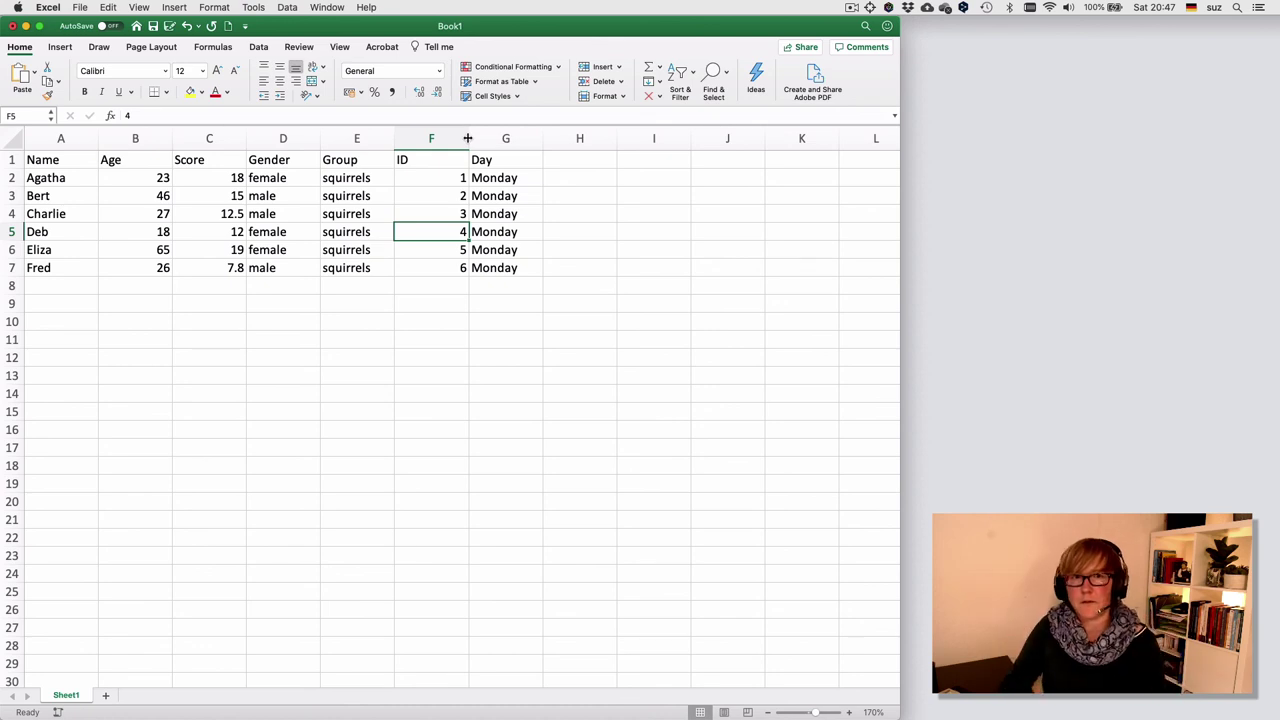
{"action": "left_click_drag", "start_coordinate": [467, 138], "coordinate": [428, 138]}
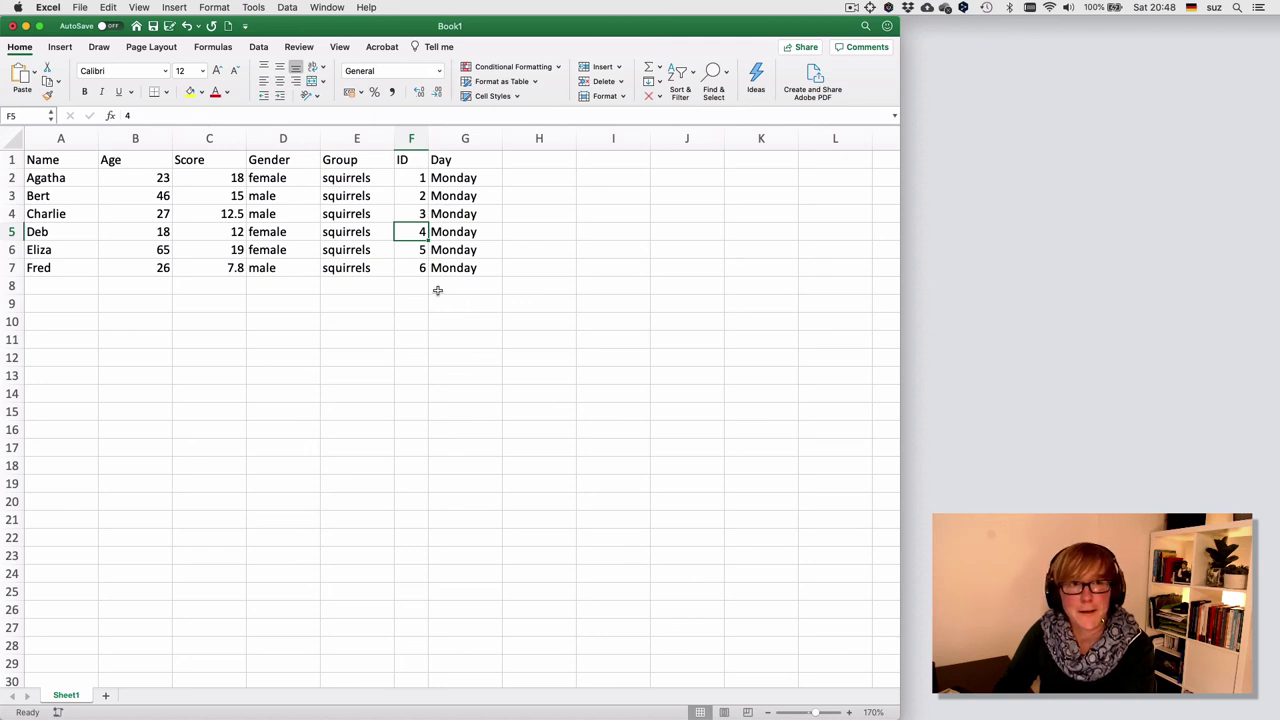
- Through Save As, create a folder named 'files' and save the workbook there as TestScores.xlsx
{"action": "left_click", "coordinate": [81, 7]}
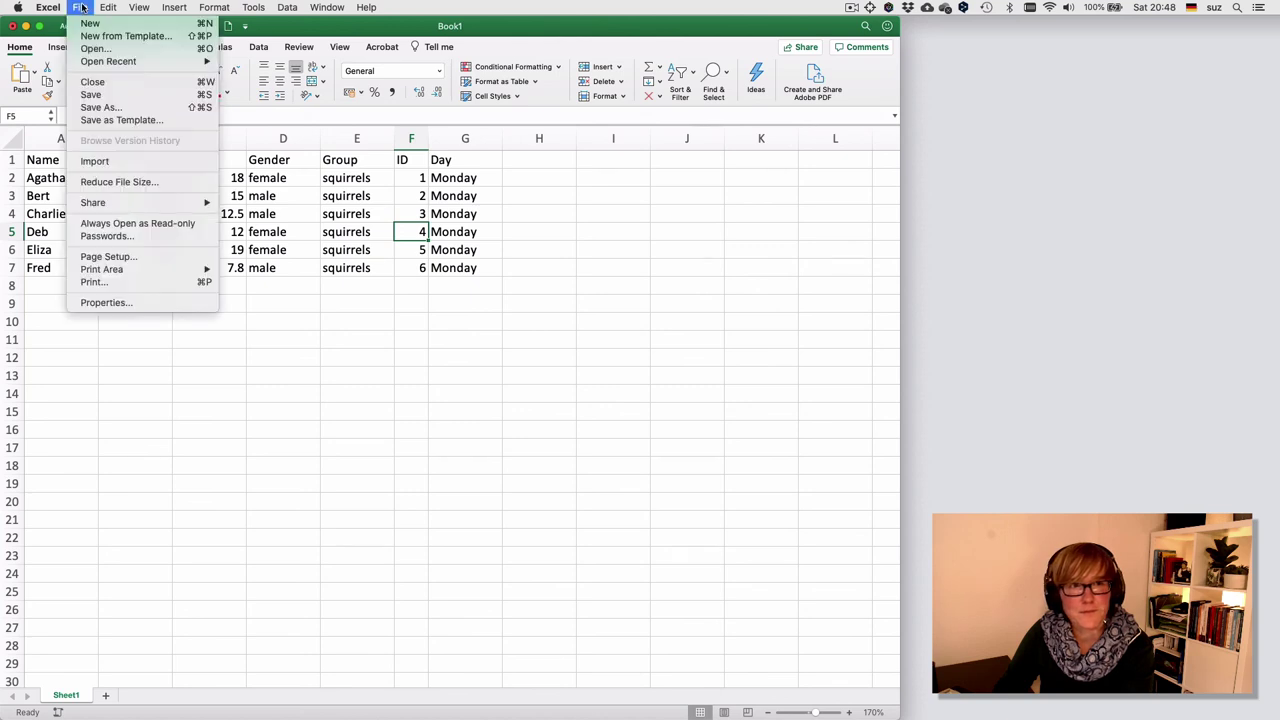
{"action": "left_click", "coordinate": [100, 107]}
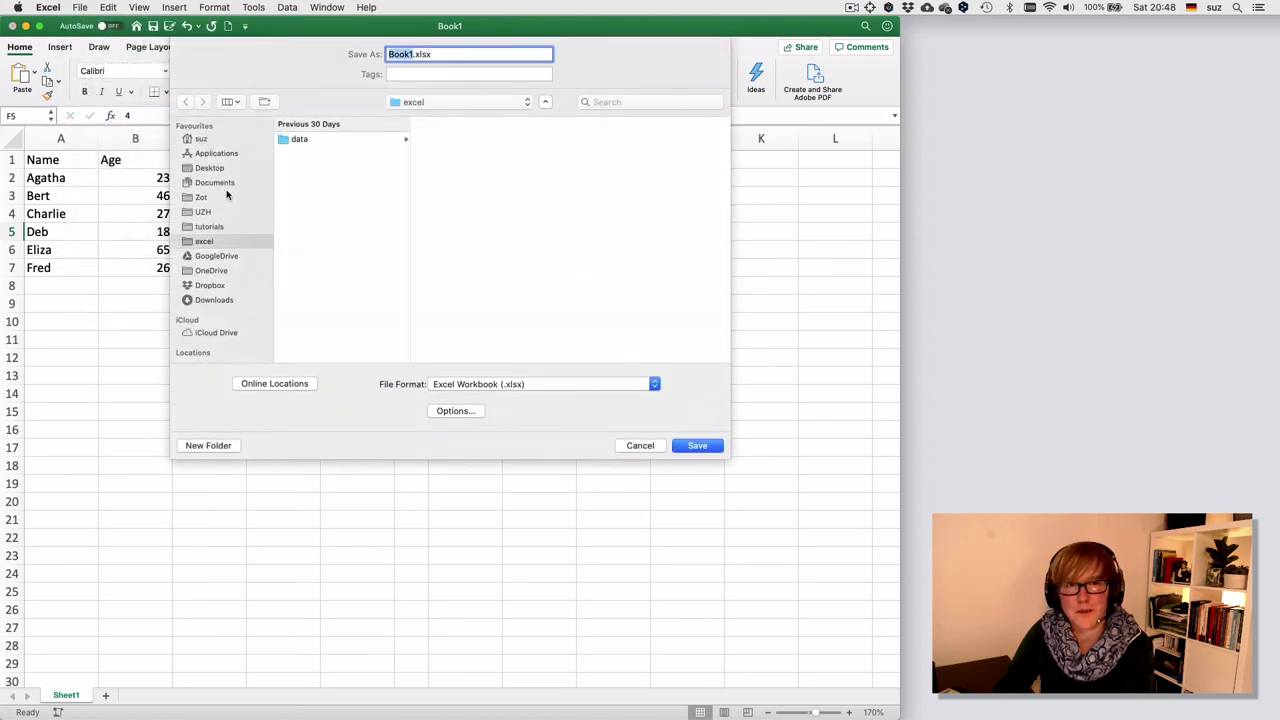
{"action": "left_click", "coordinate": [210, 445]}
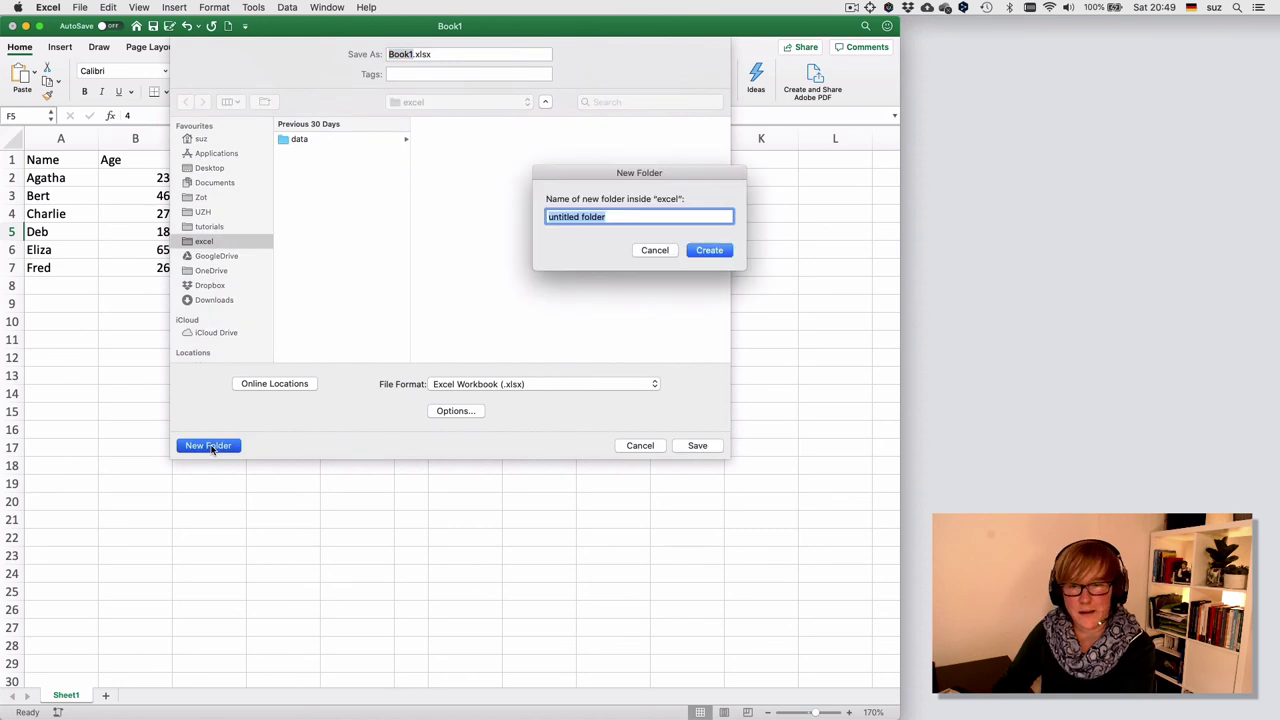
{"action": "type", "text": "files"}
{"action": "key", "text": "Return"}
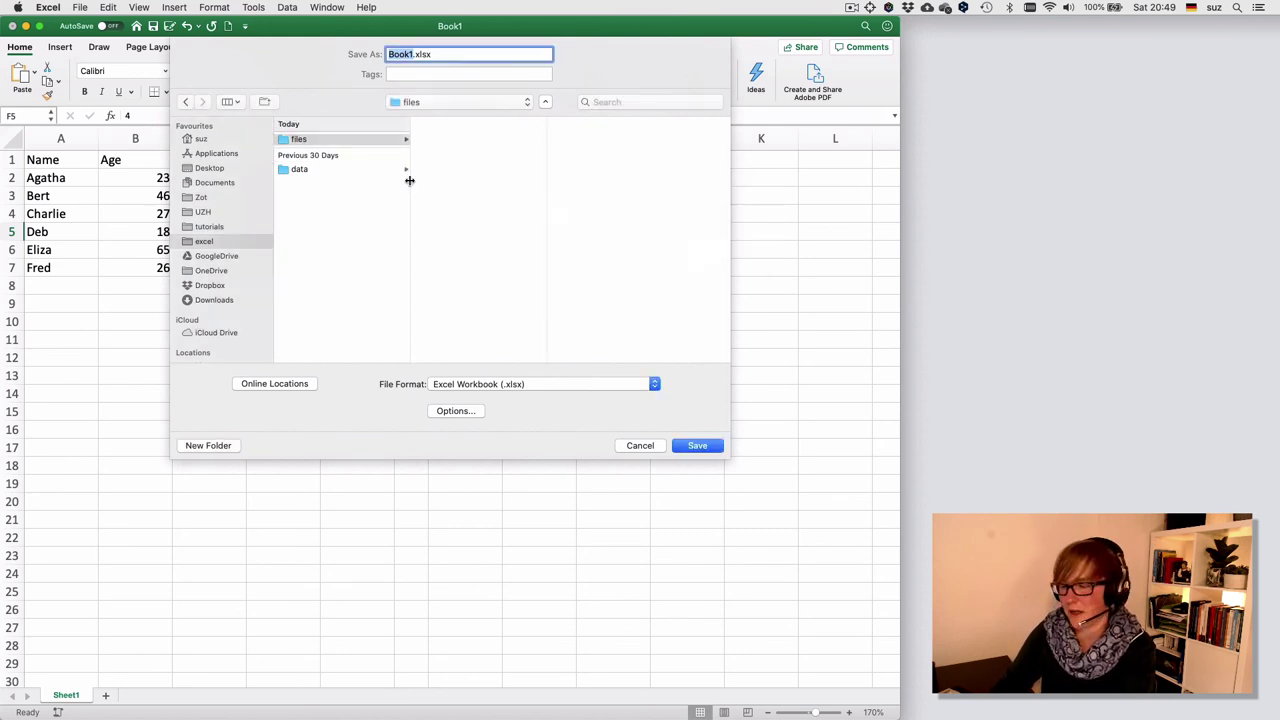
{"action": "type", "text": "TestSco"}
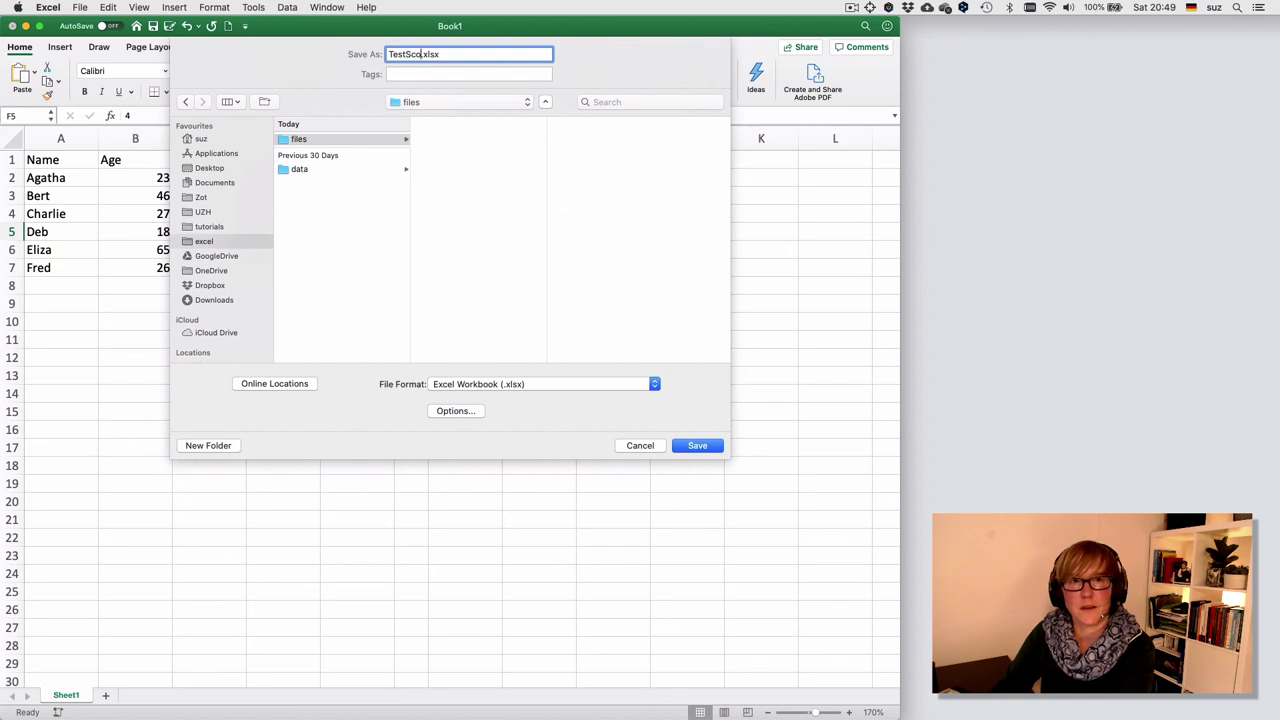
{"action": "type", "text": "res"}
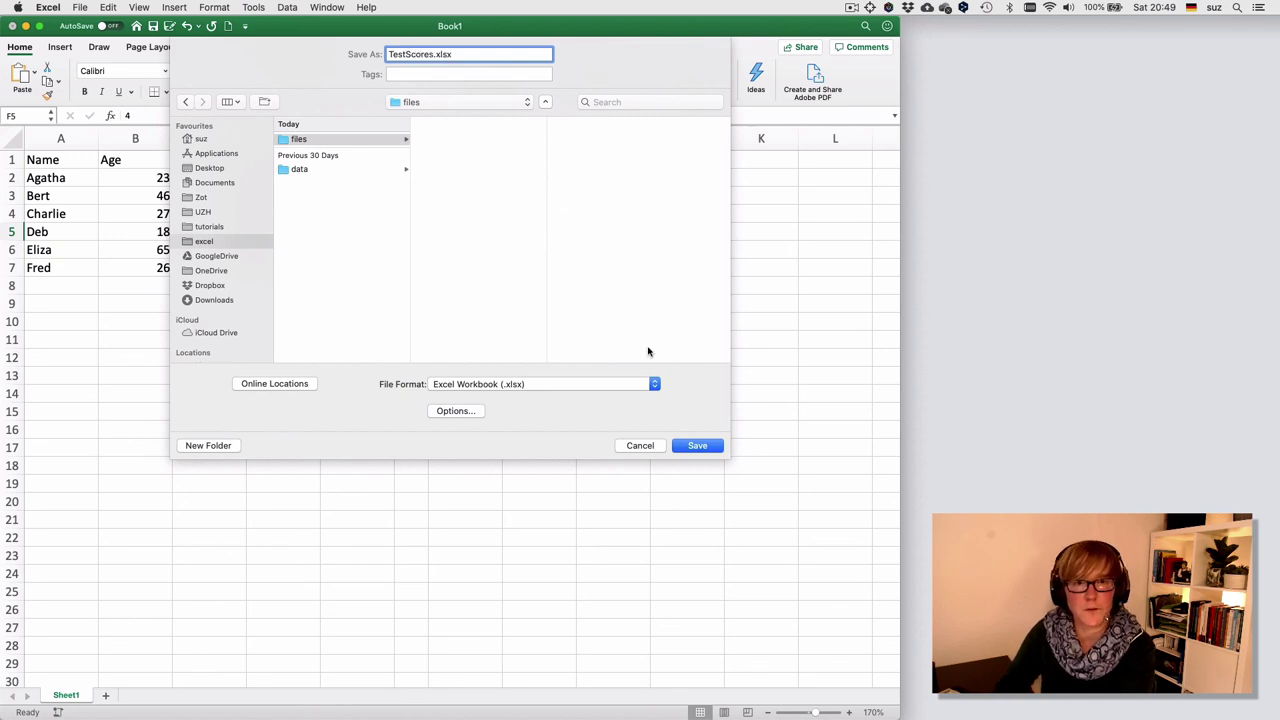
{"action": "left_click", "coordinate": [703, 450]}
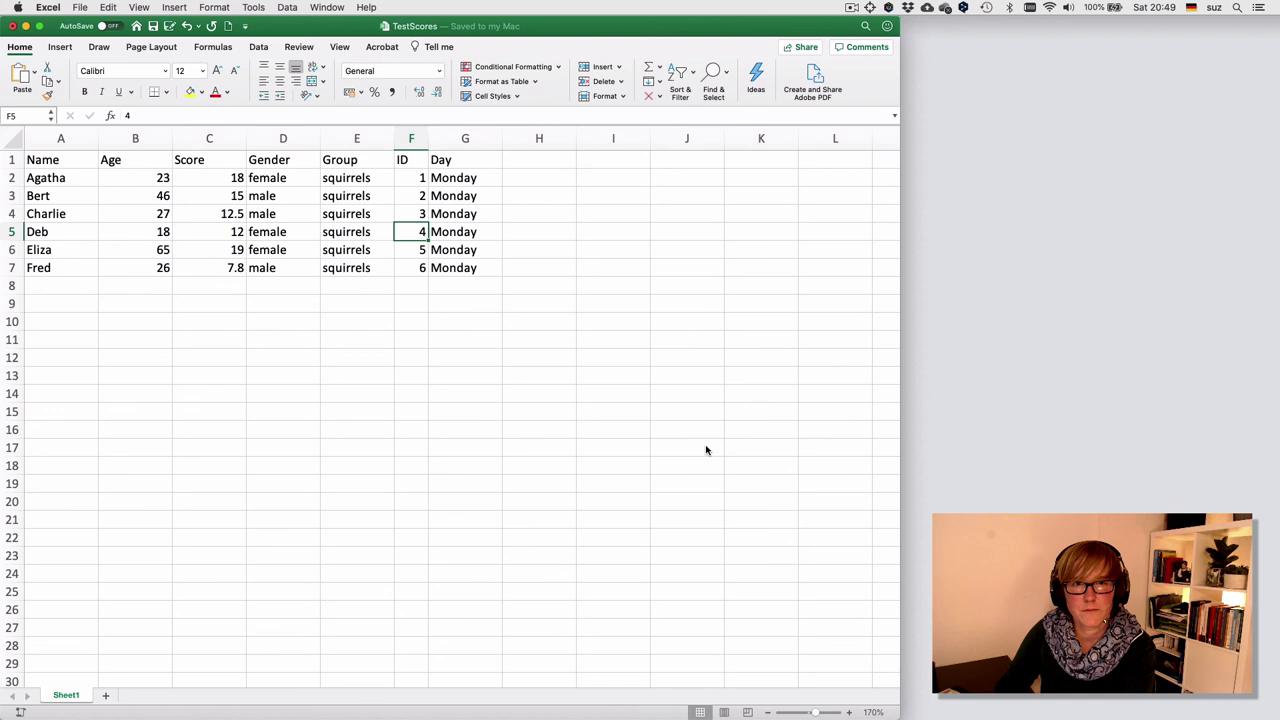